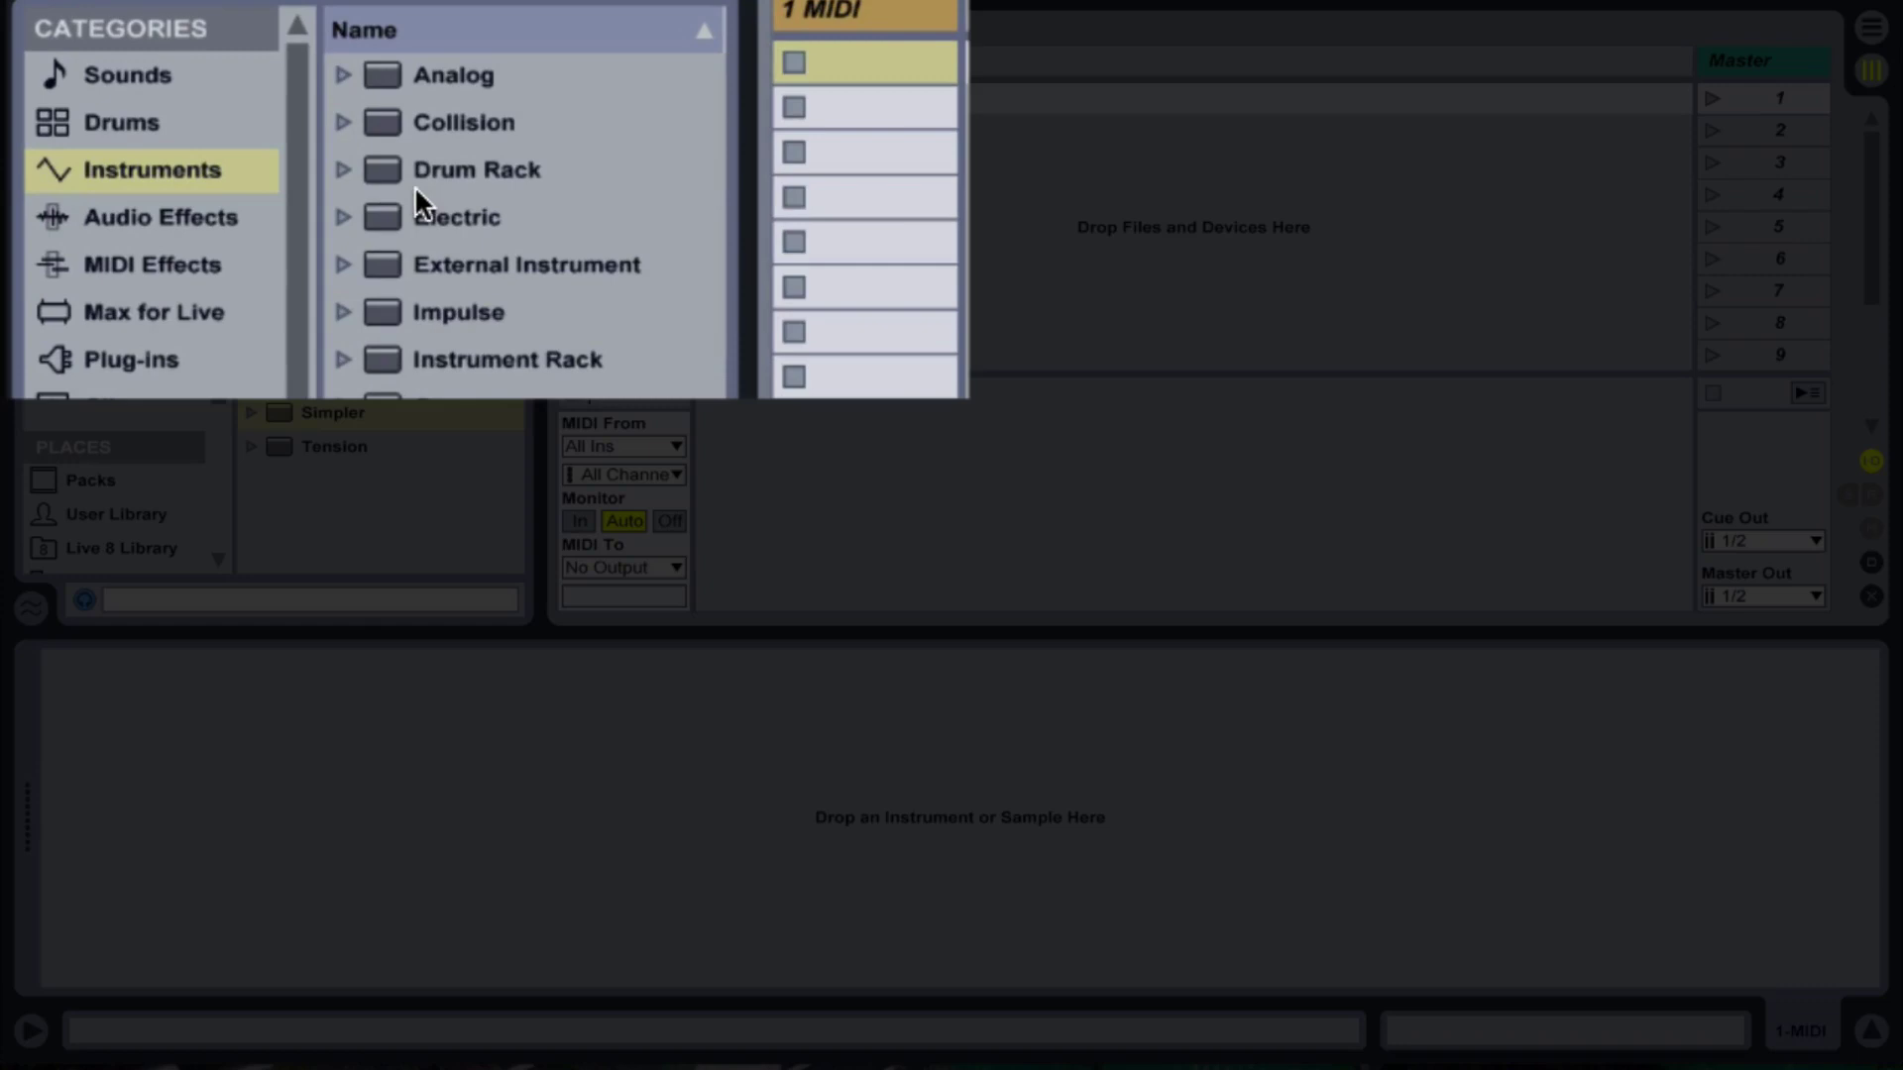
- Load a Drum Rack onto the MIDI track and put A-HiHat 2 Closed B.aif on pad C1
drag(418, 167, 763, 142)
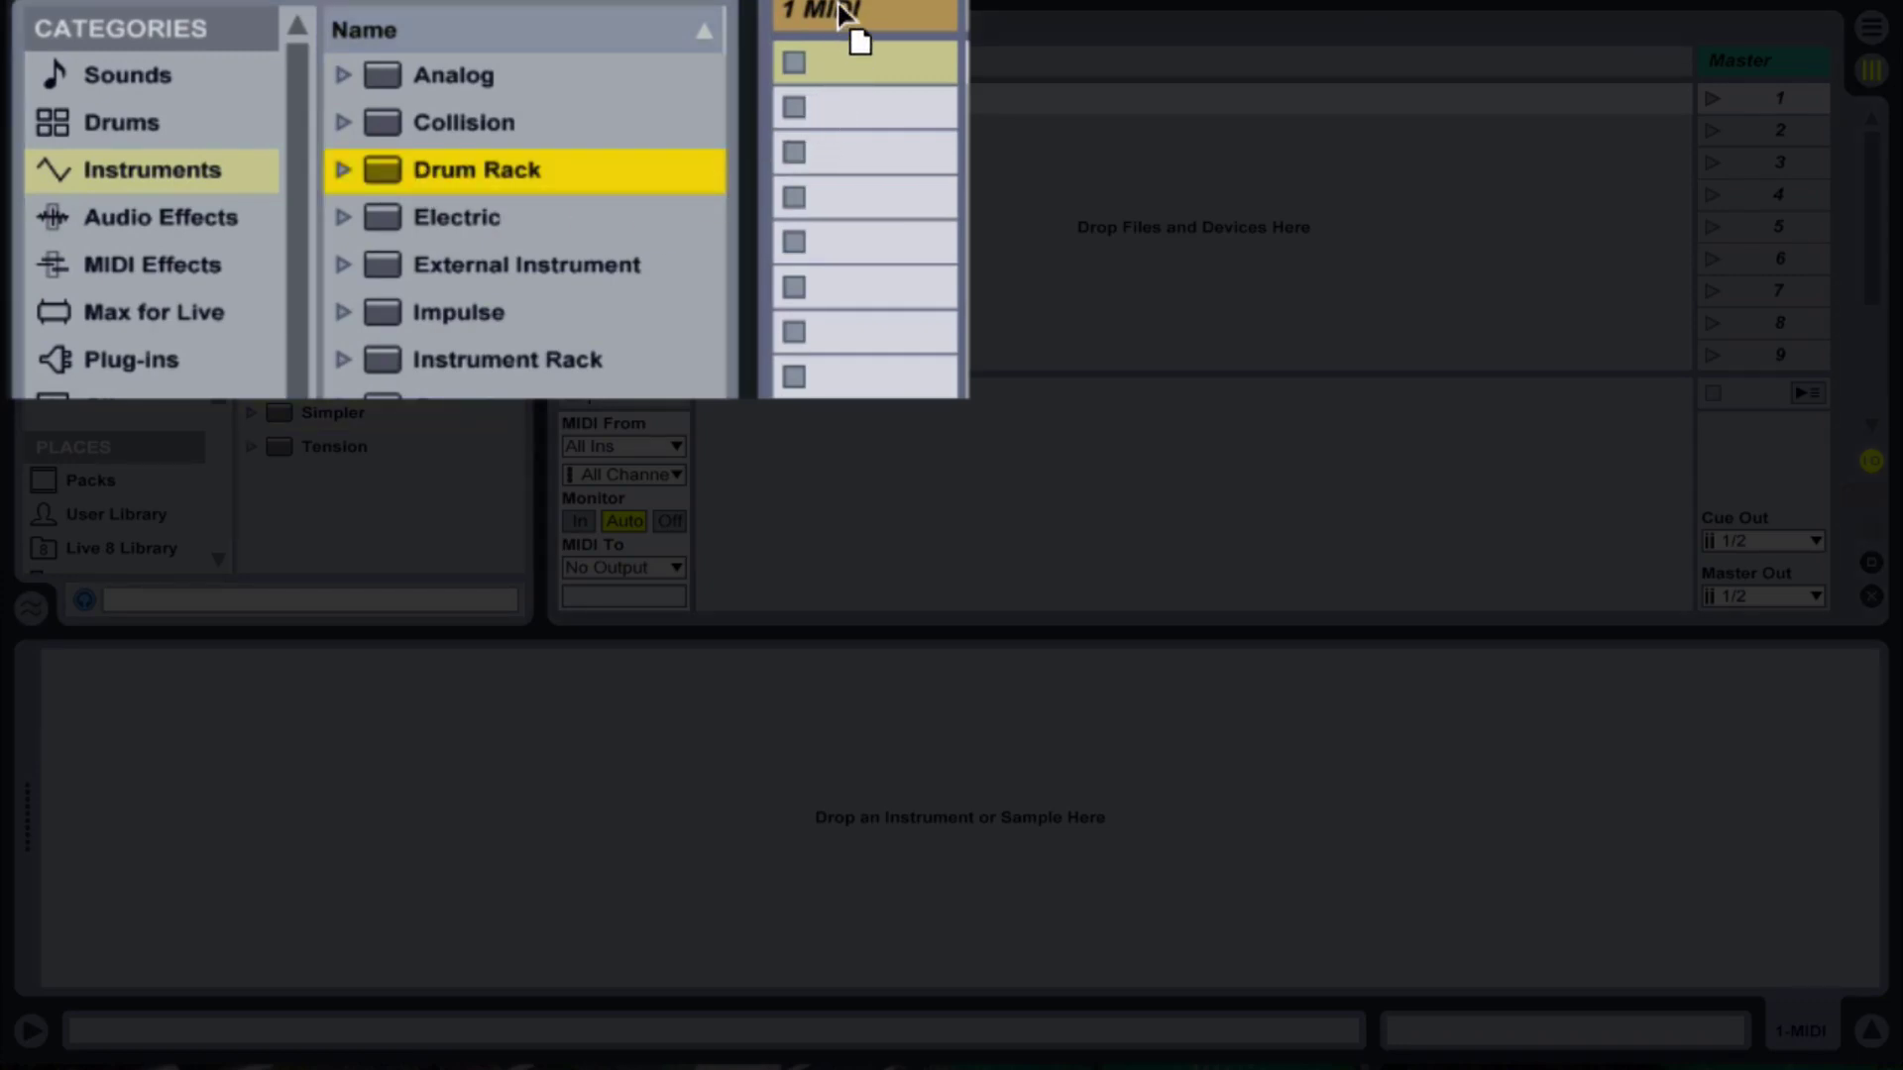
drag(837, 12, 832, 14)
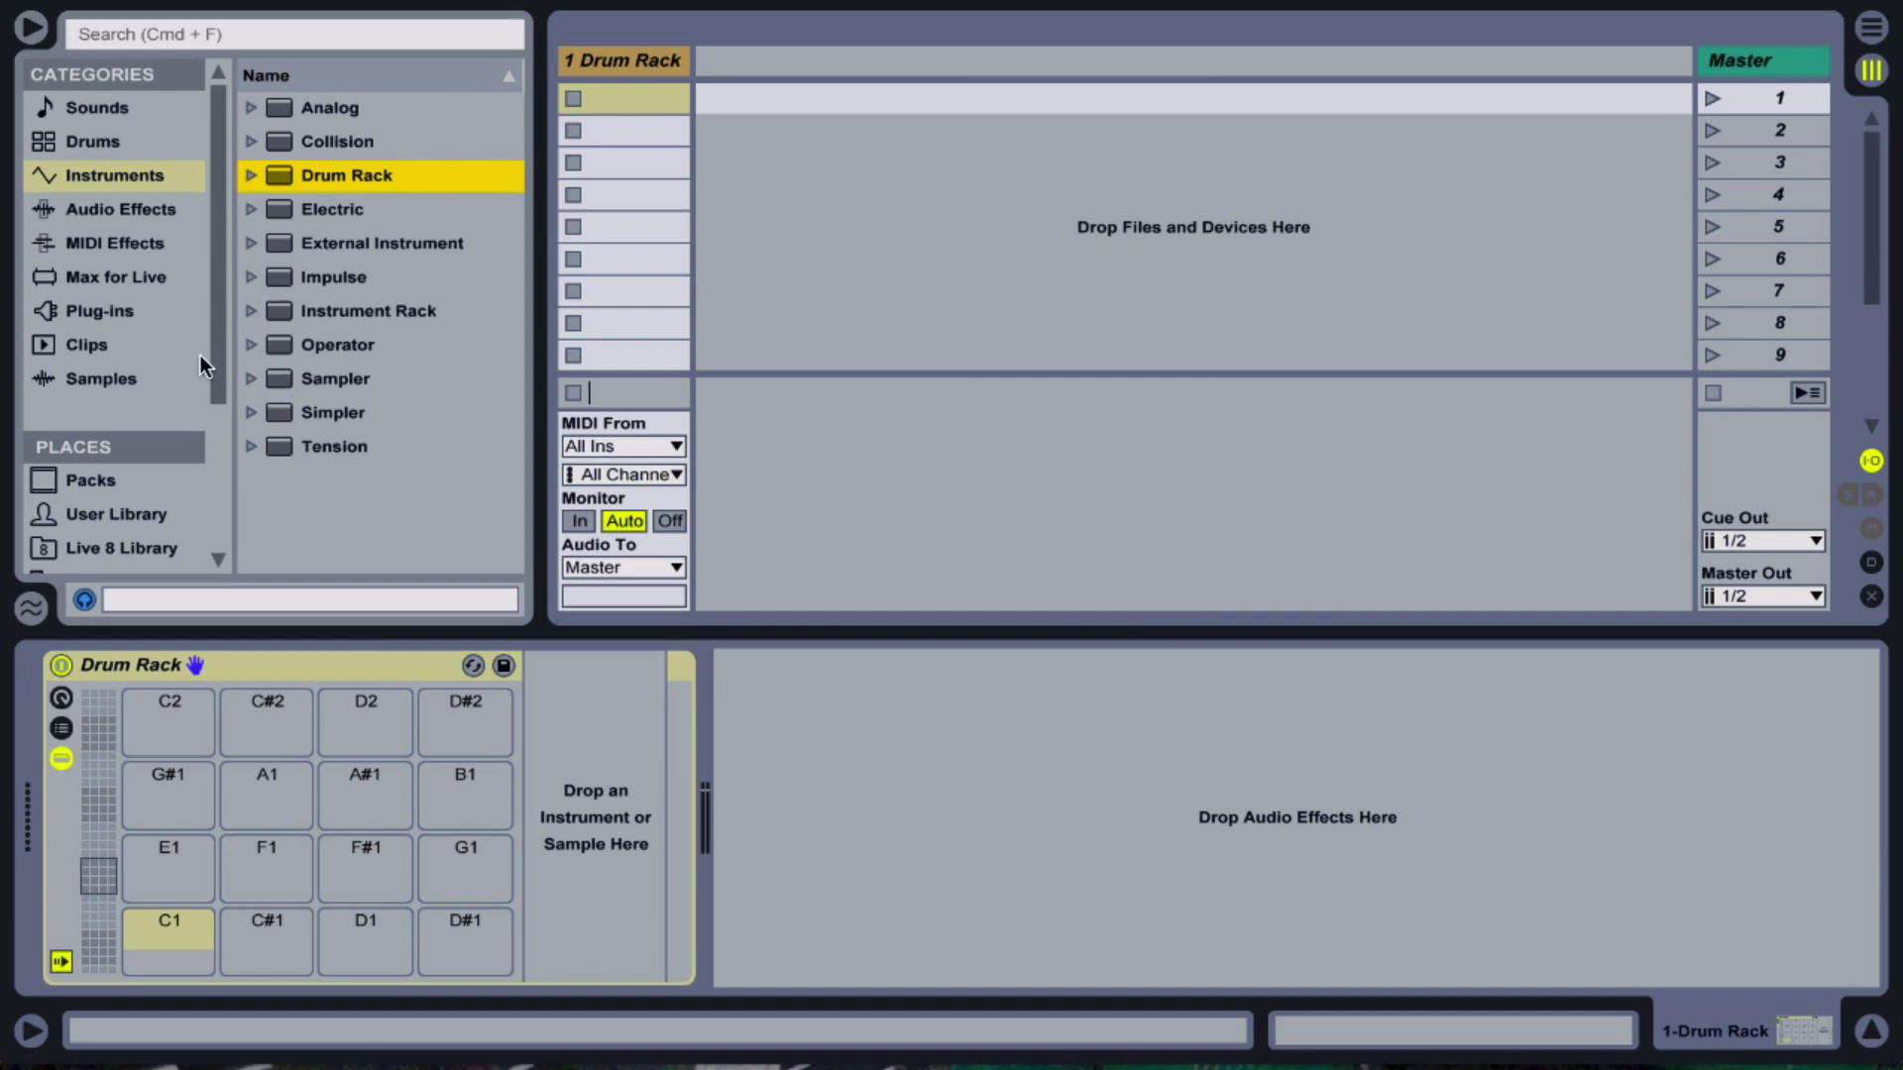
click(99, 379)
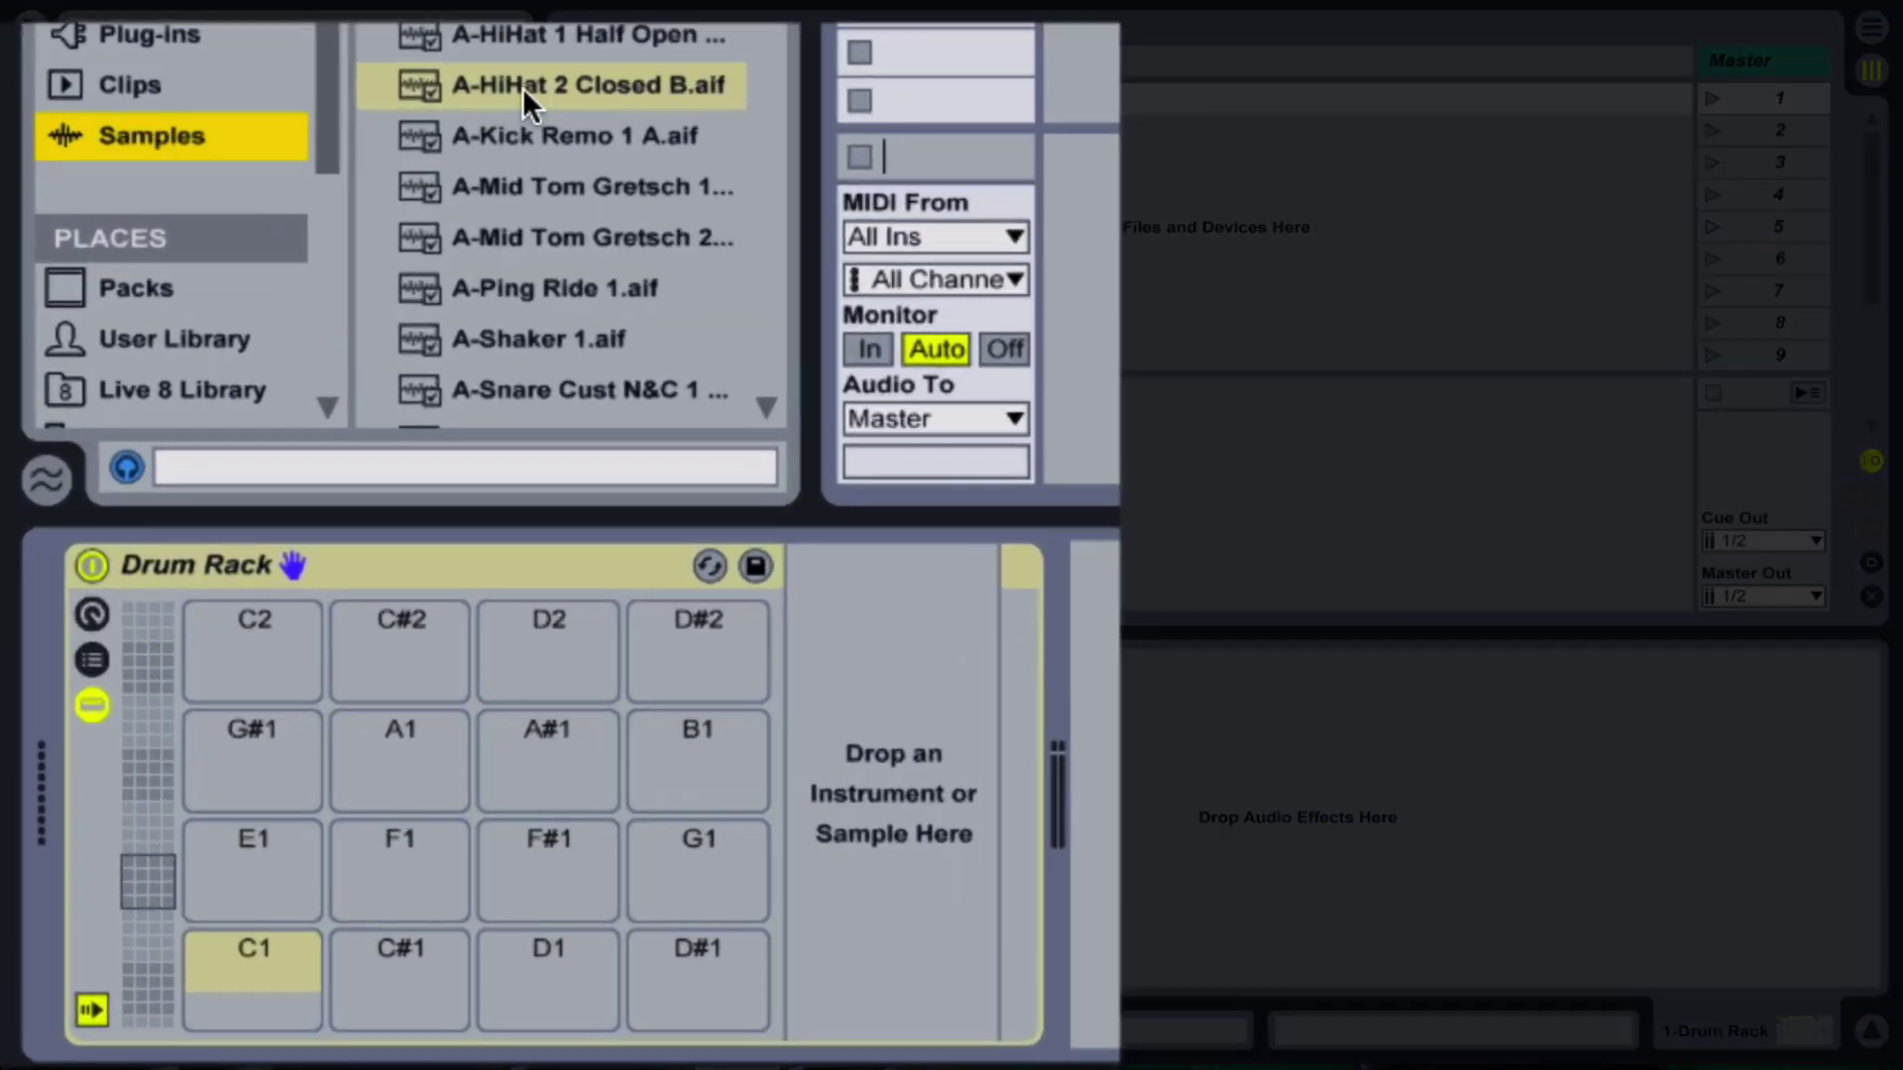
drag(516, 80, 197, 979)
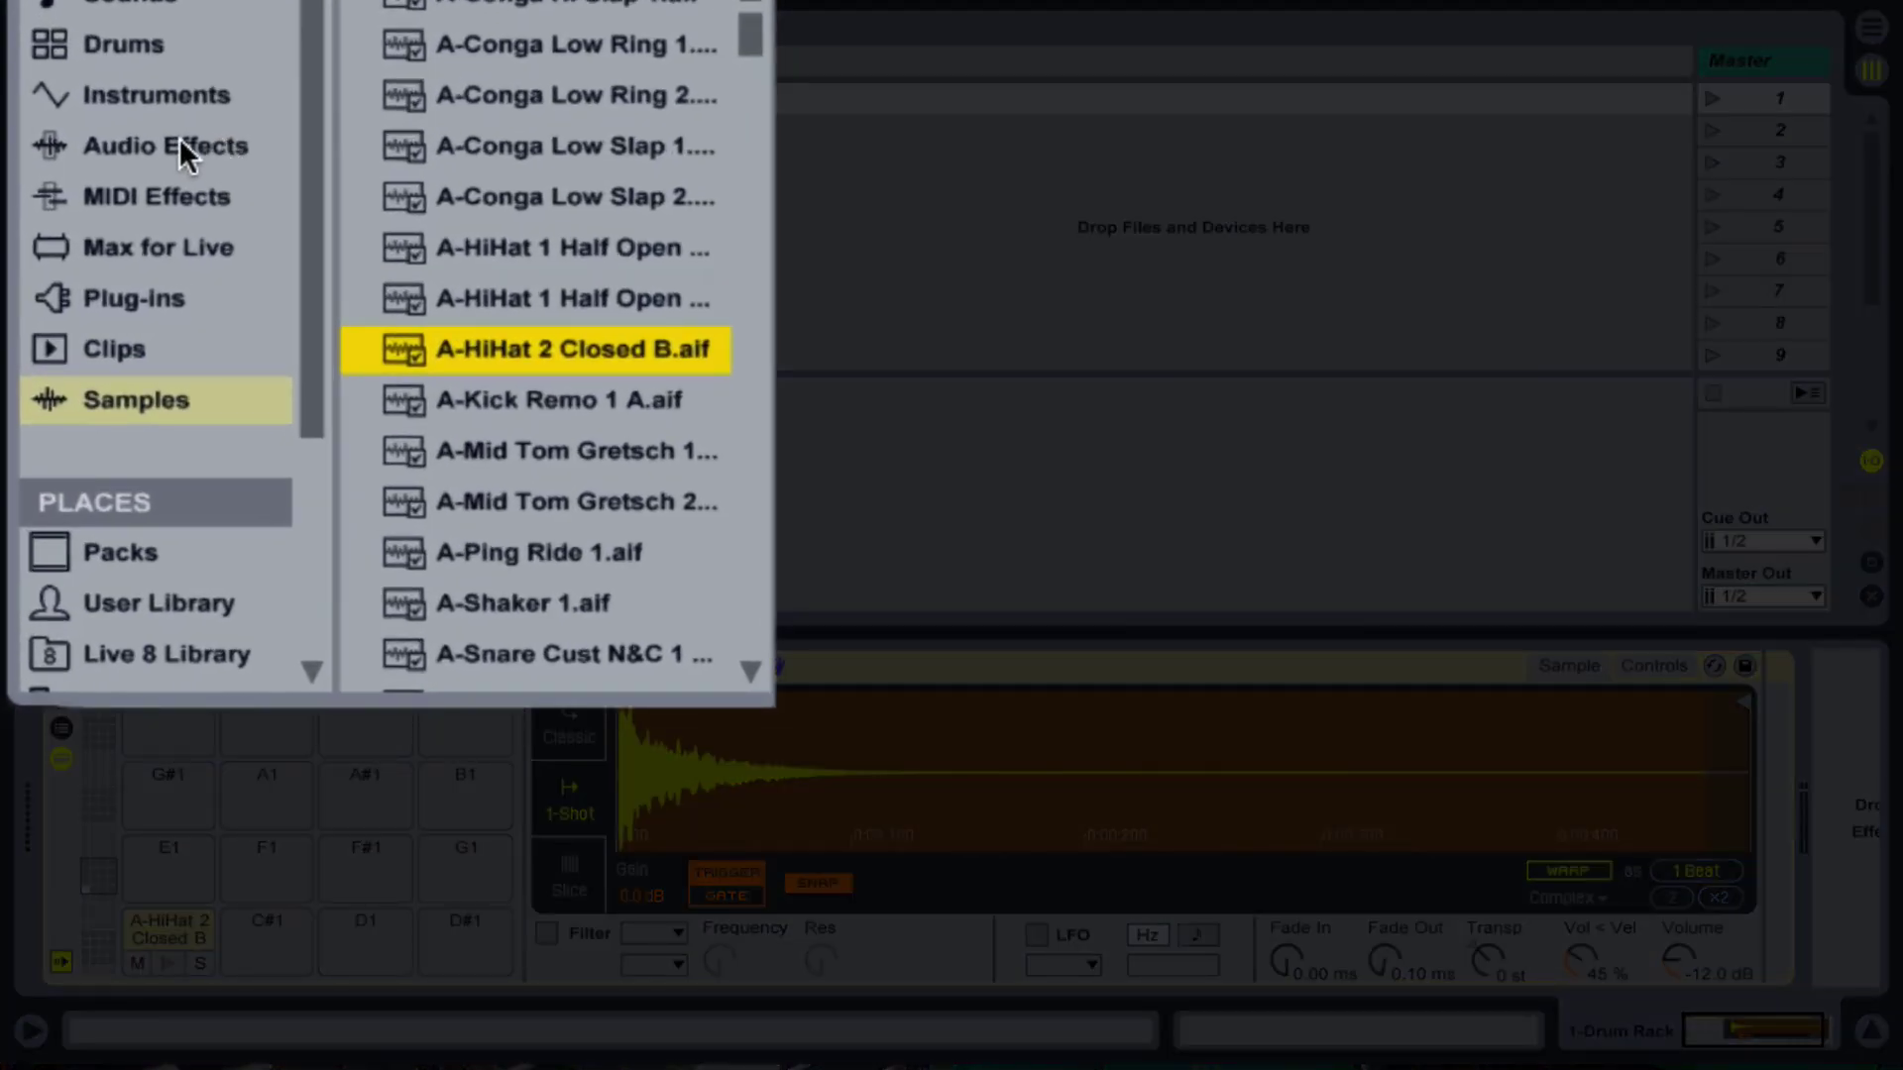
- Add an External Audio Effect after the hi-hat Simpler with its Audio To set to output 3
click(130, 204)
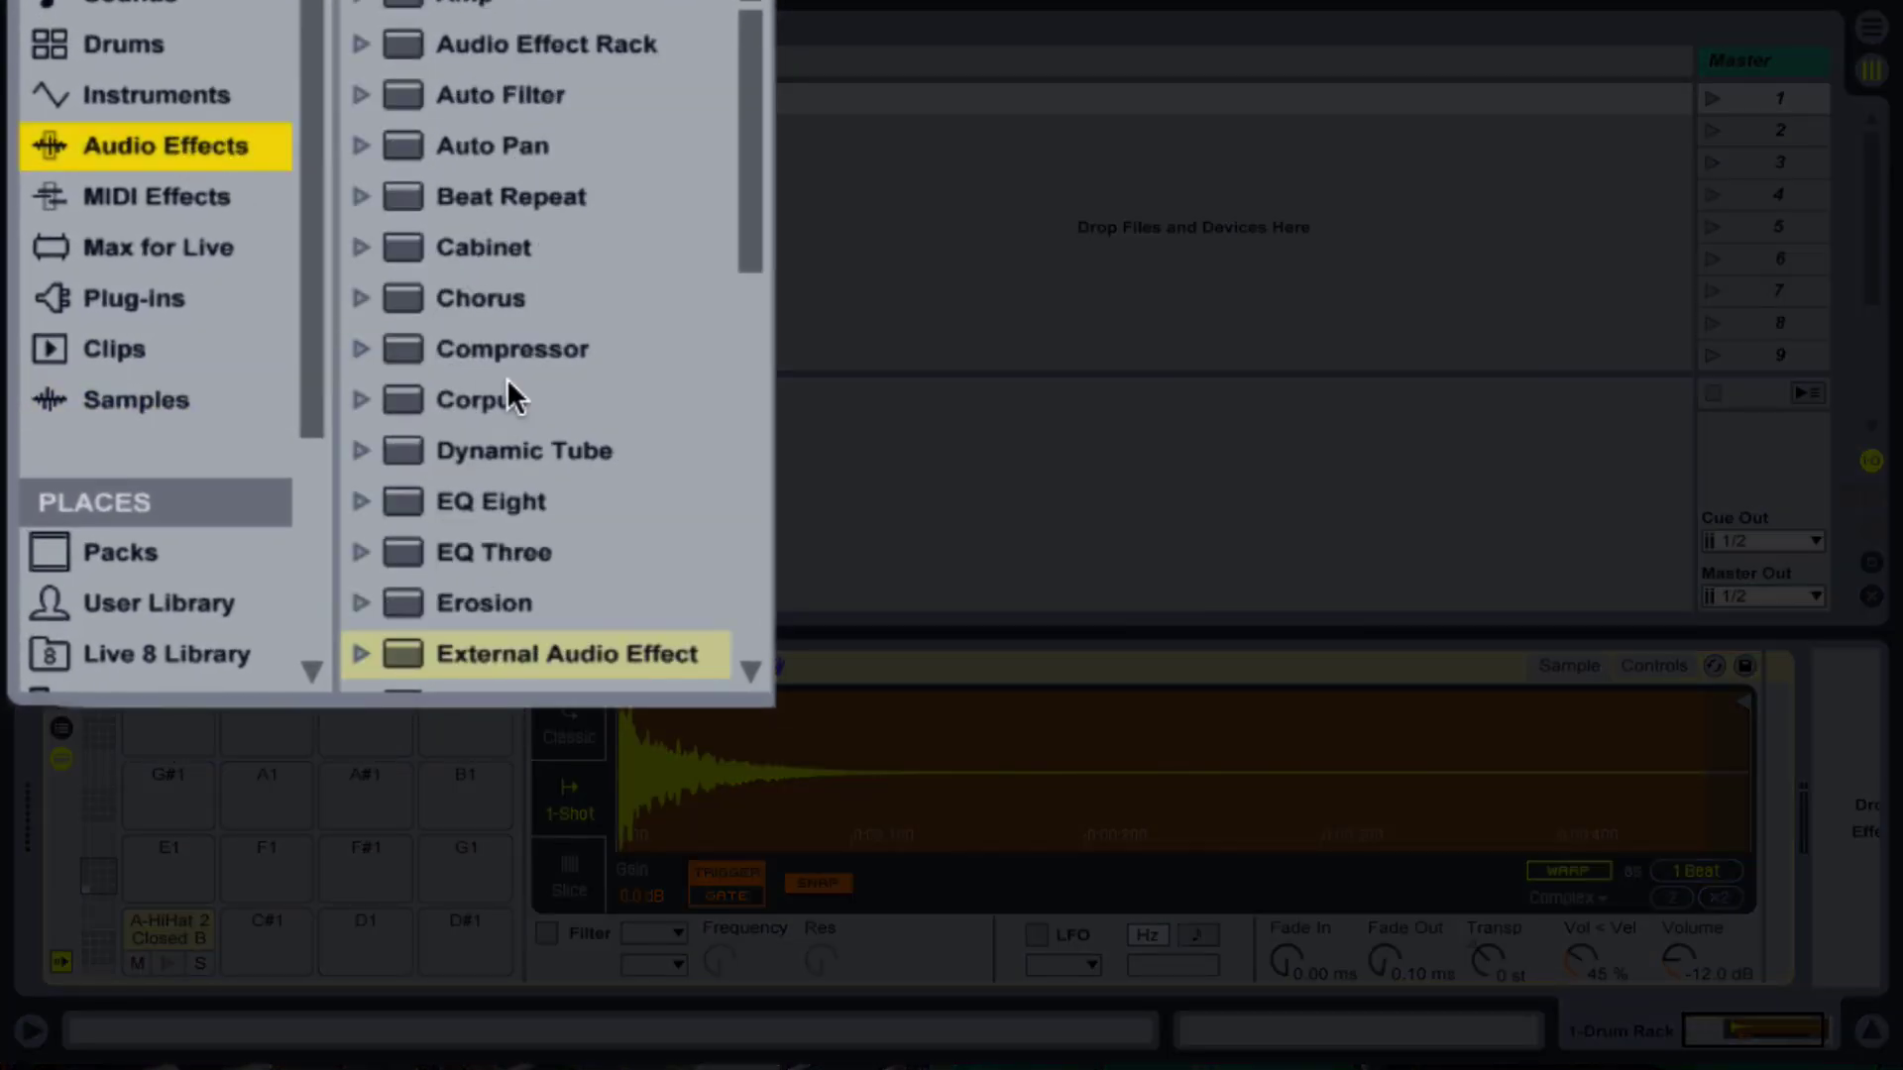
scroll(544, 572, down, 8)
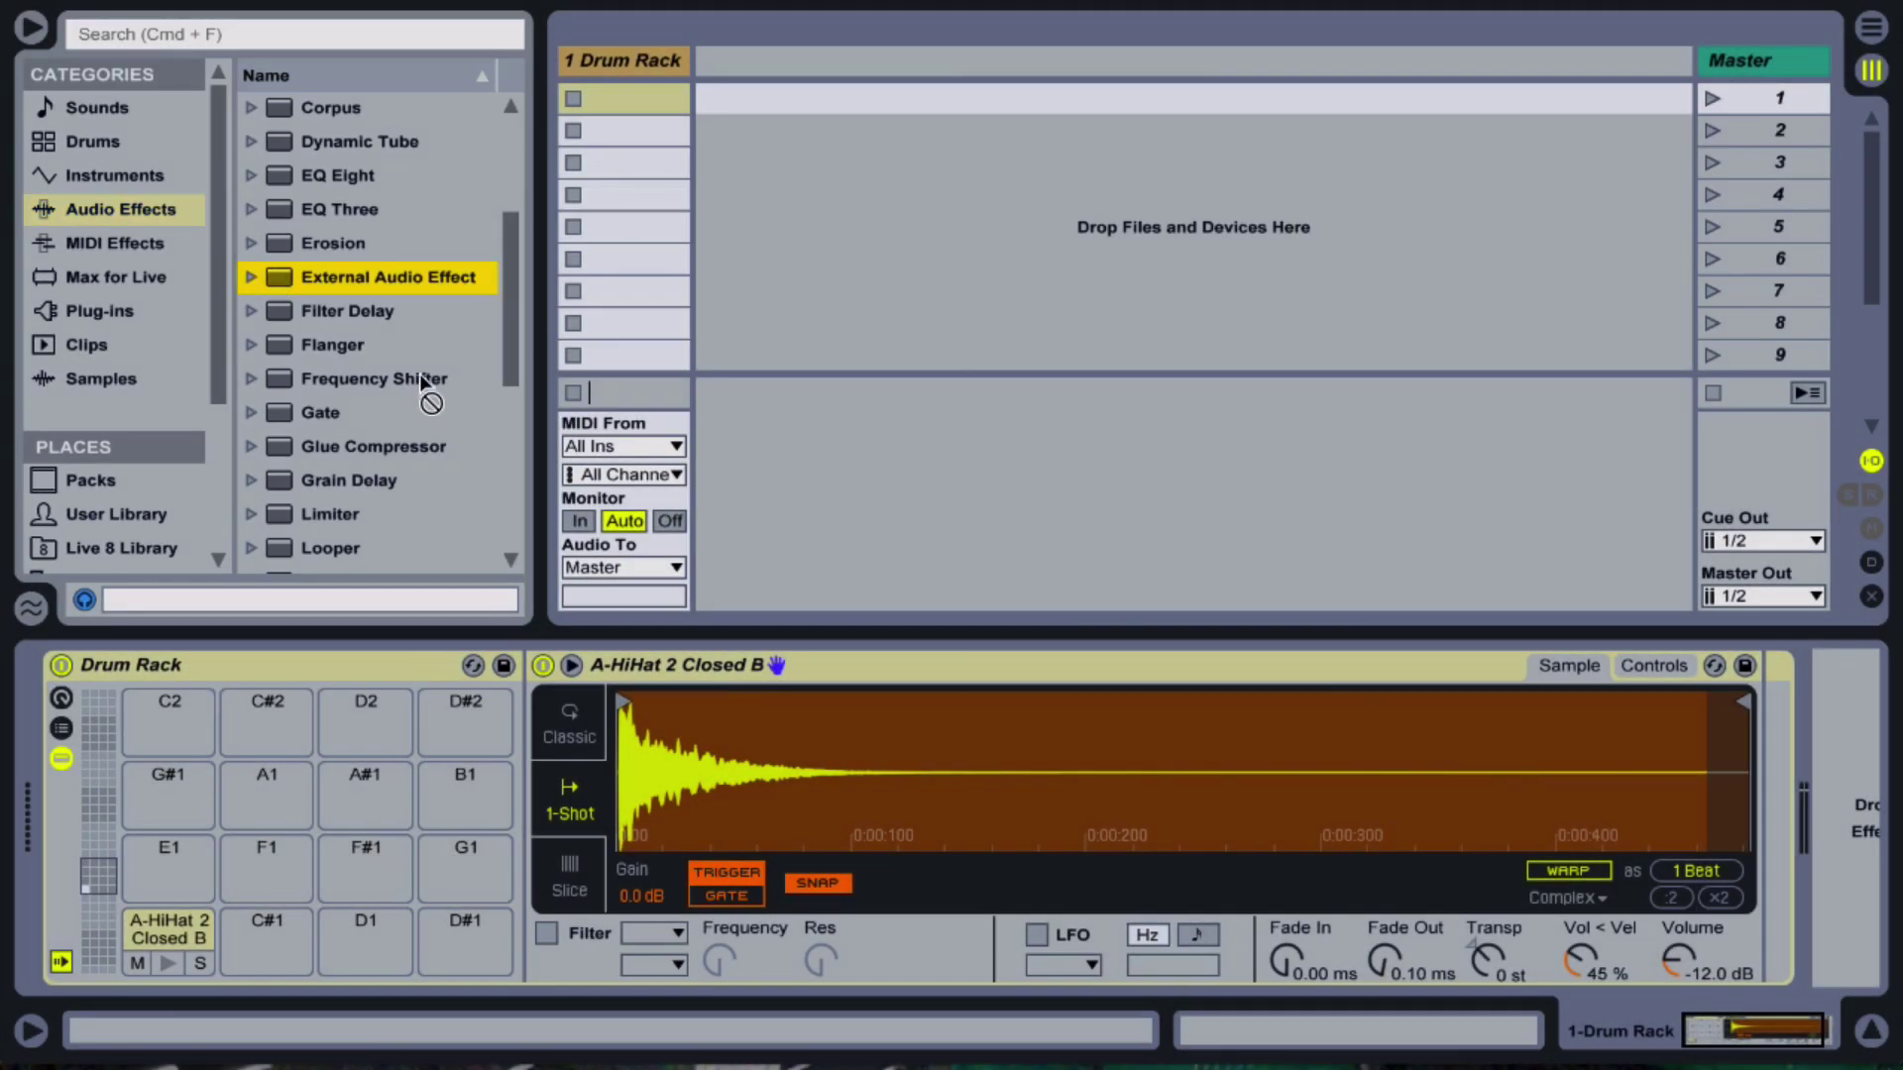
drag(419, 373, 1189, 657)
drag(1408, 681, 1759, 753)
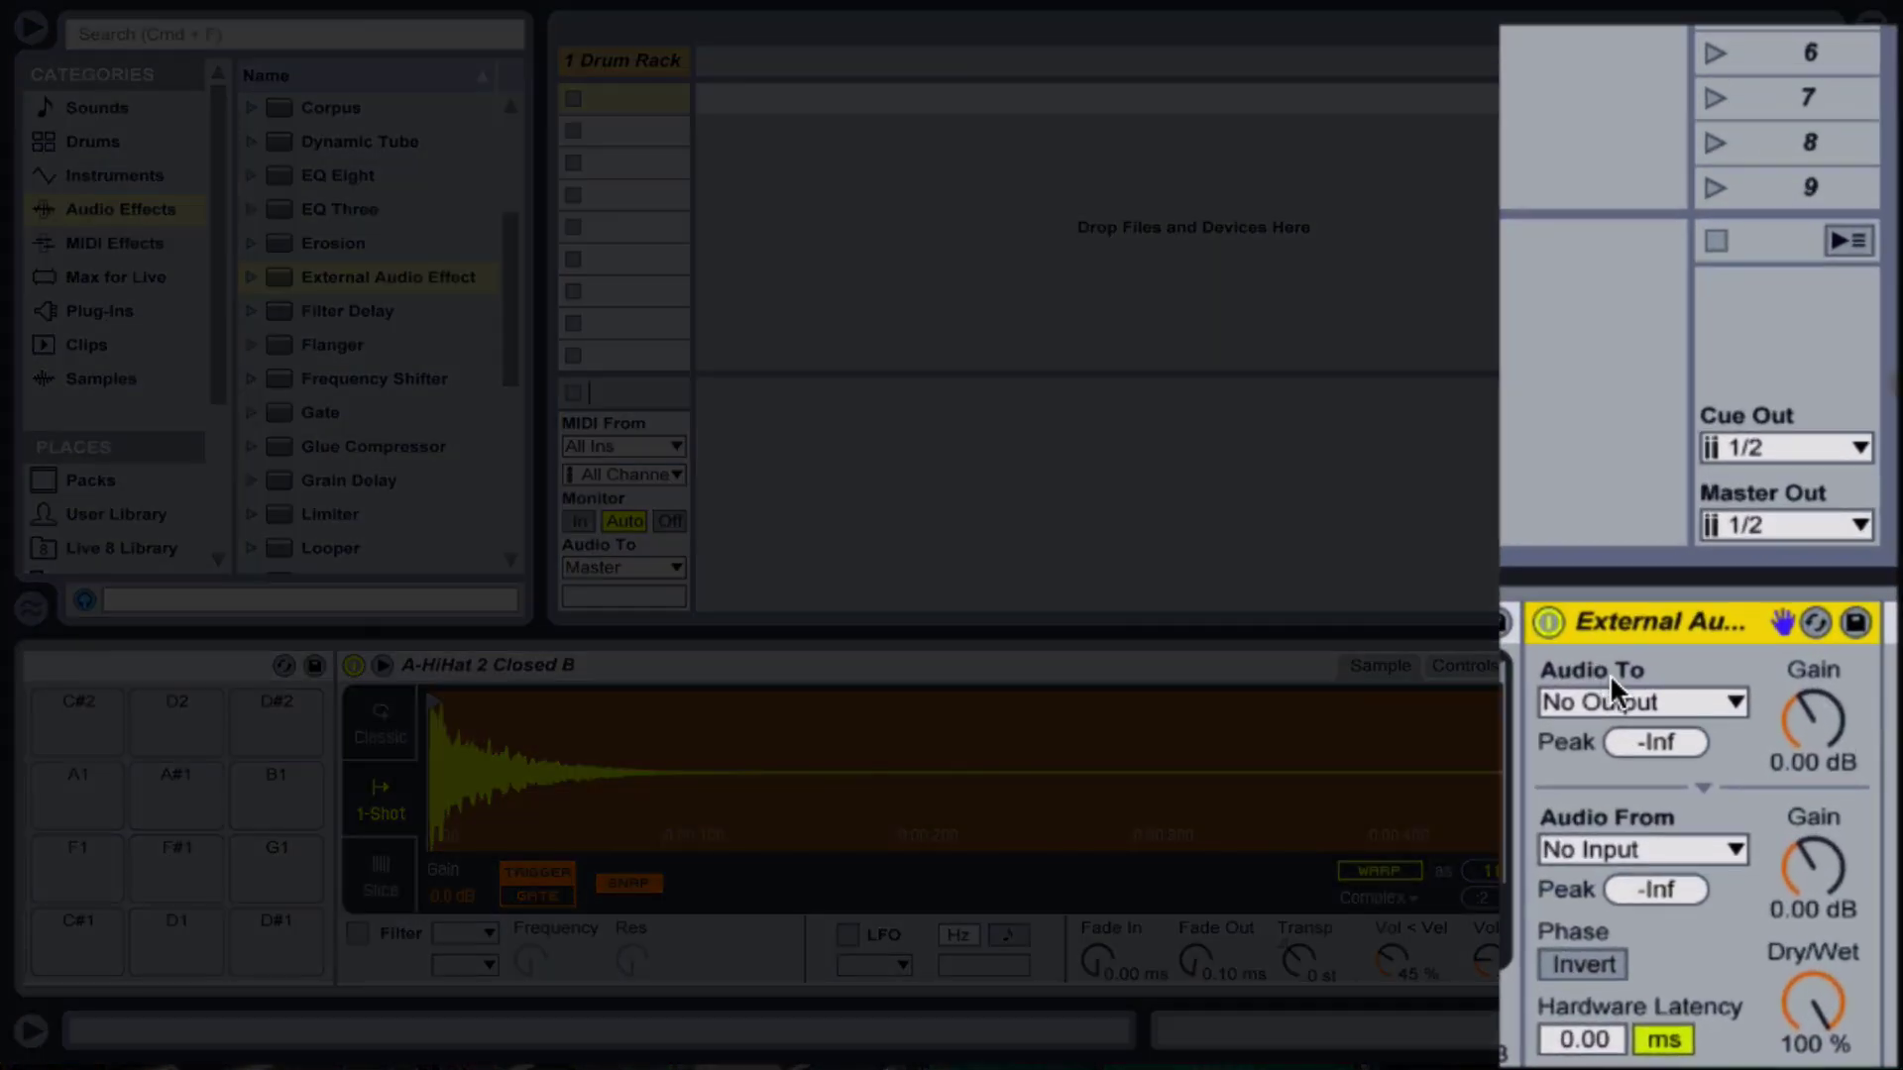
click(1620, 693)
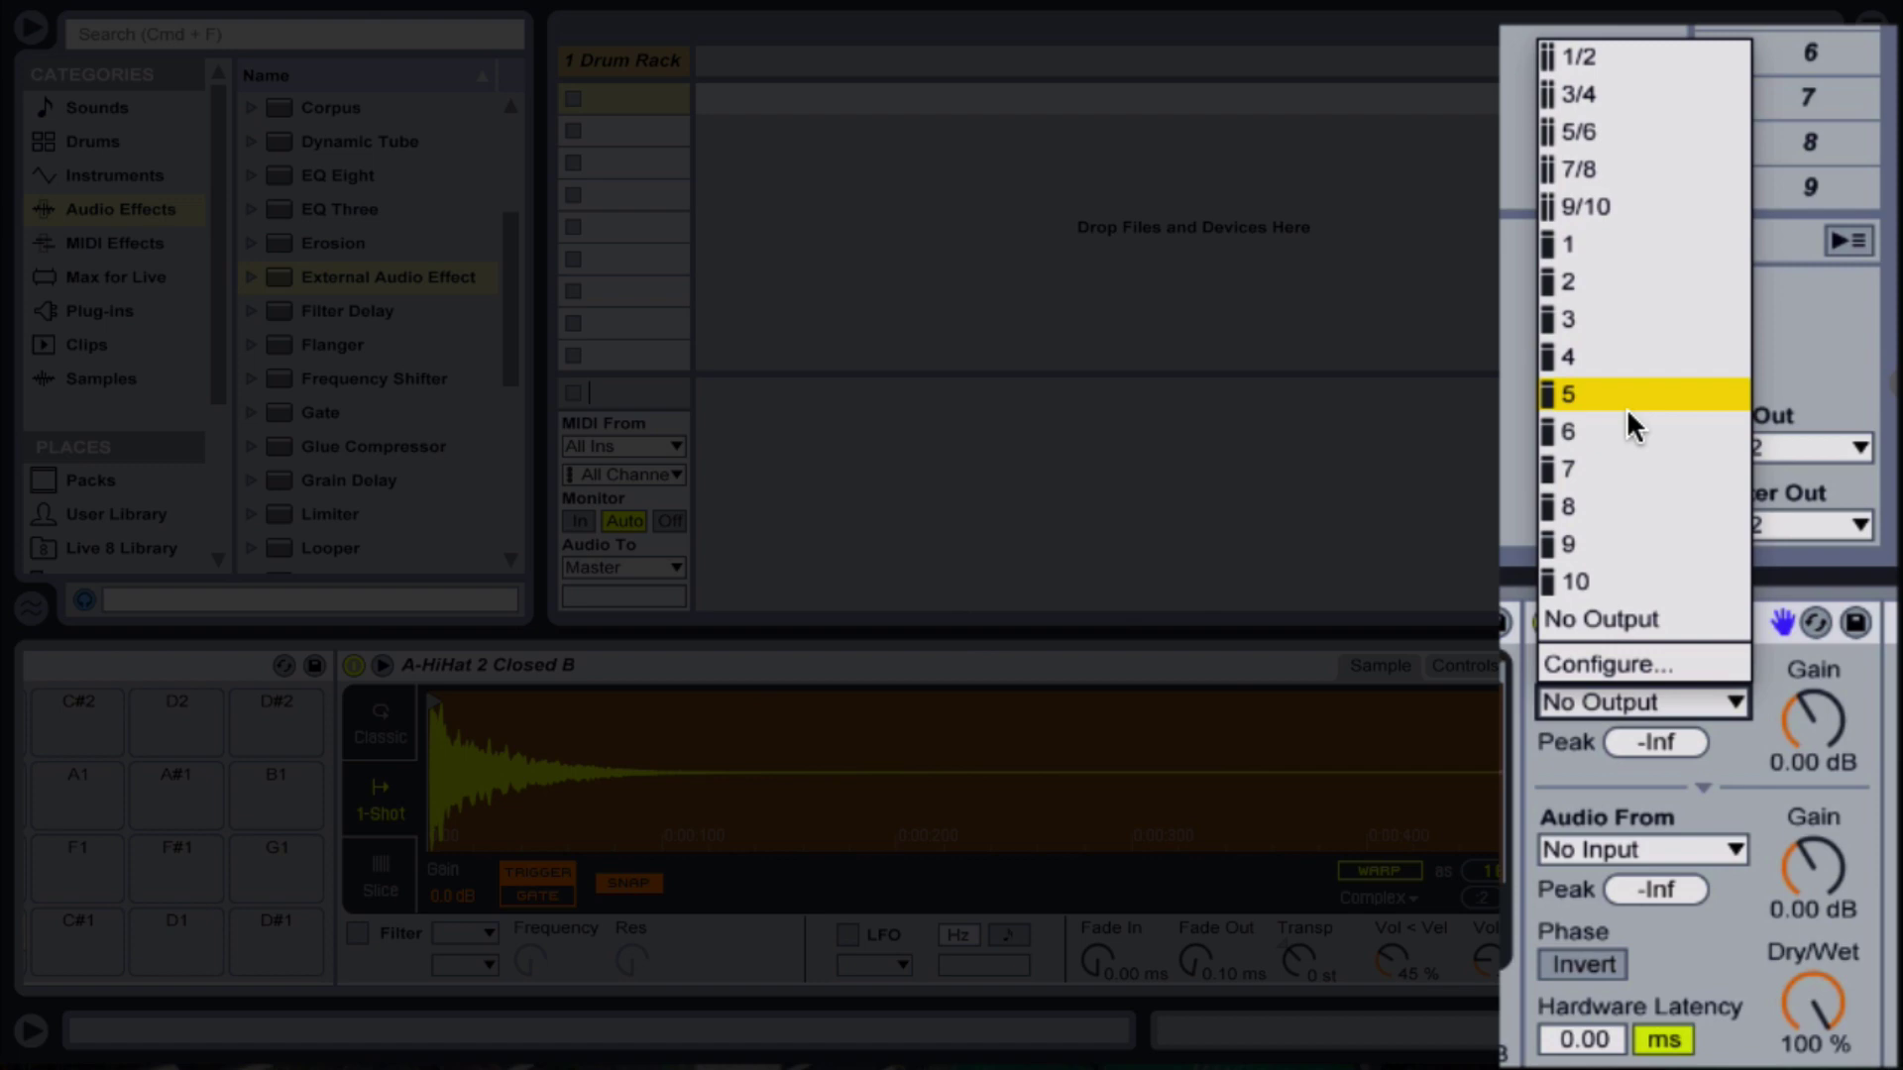
click(1625, 322)
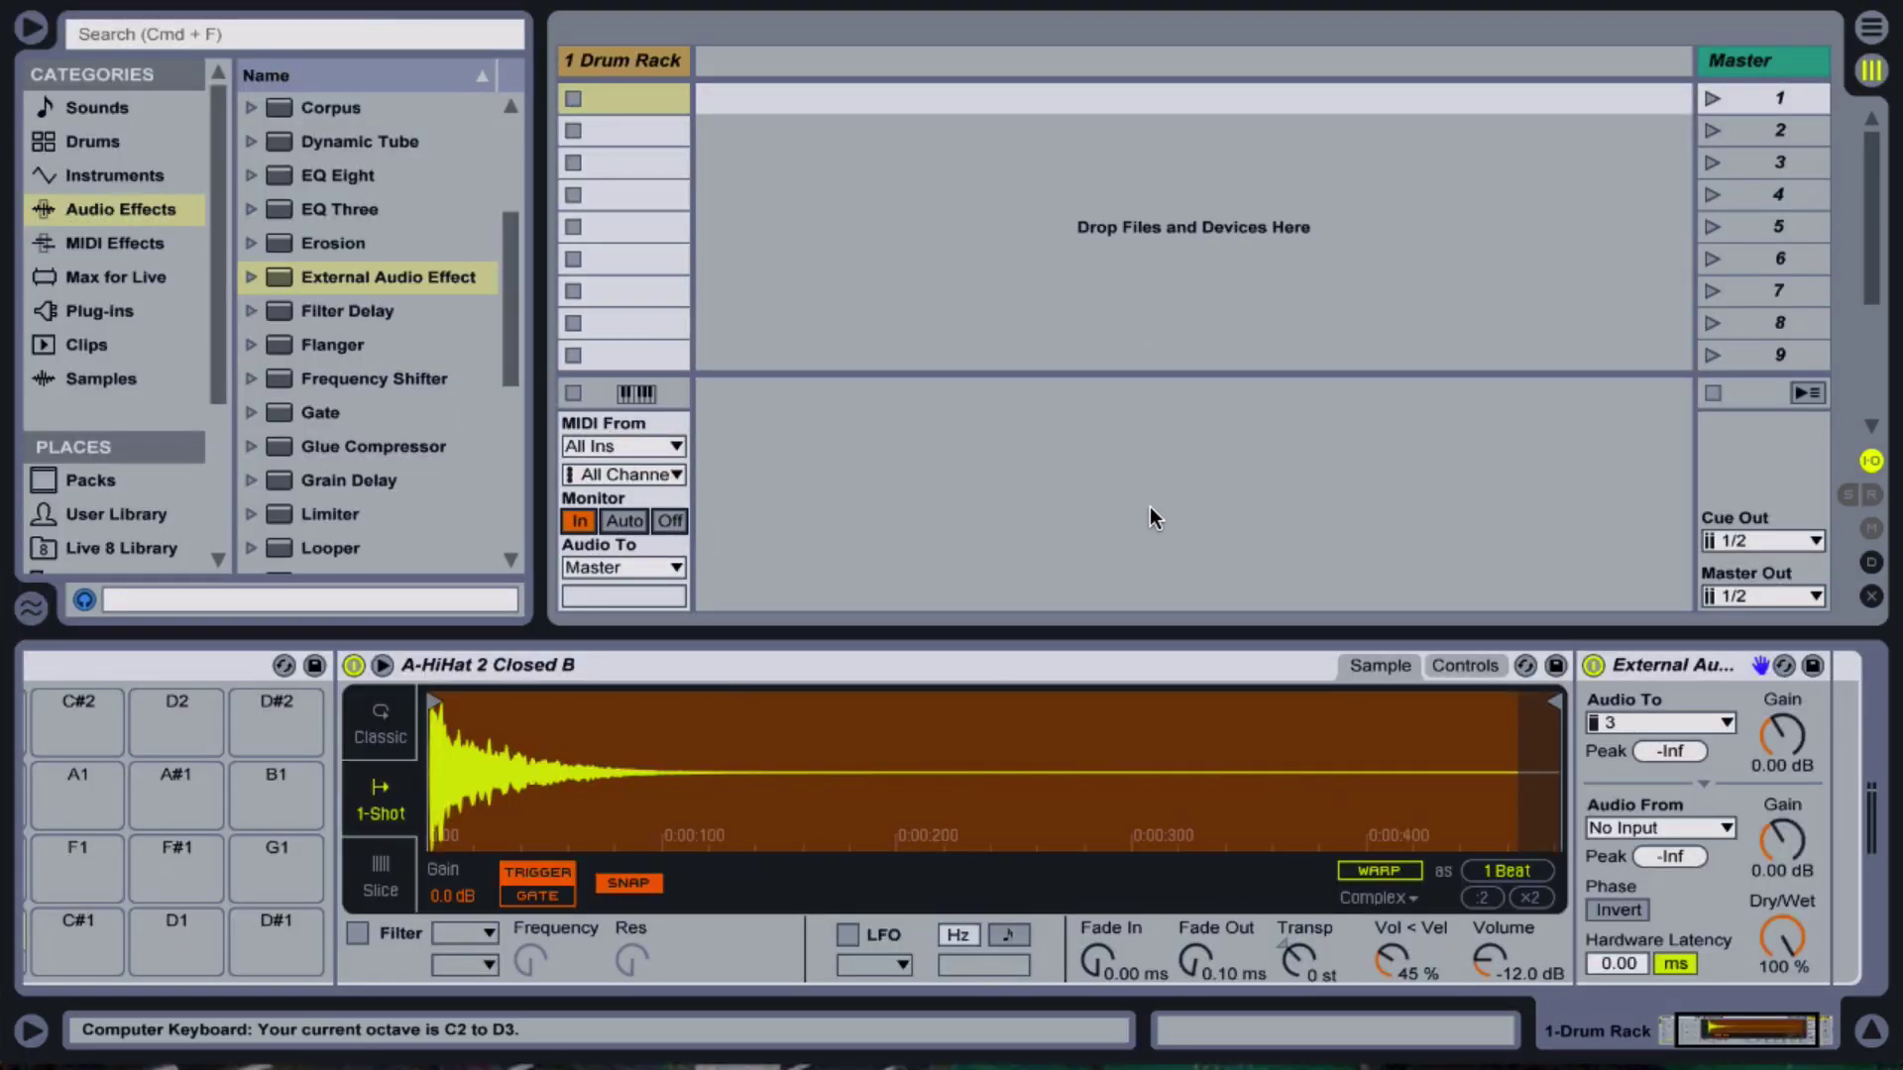
- Lower the keyboard octave, set the hi-hat Simpler to Classic mode and its volume to 0.00 dB
key(z)
key(t)
key(t)
scroll(1196, 497, down, 2)
scroll(1195, 496, up, 3)
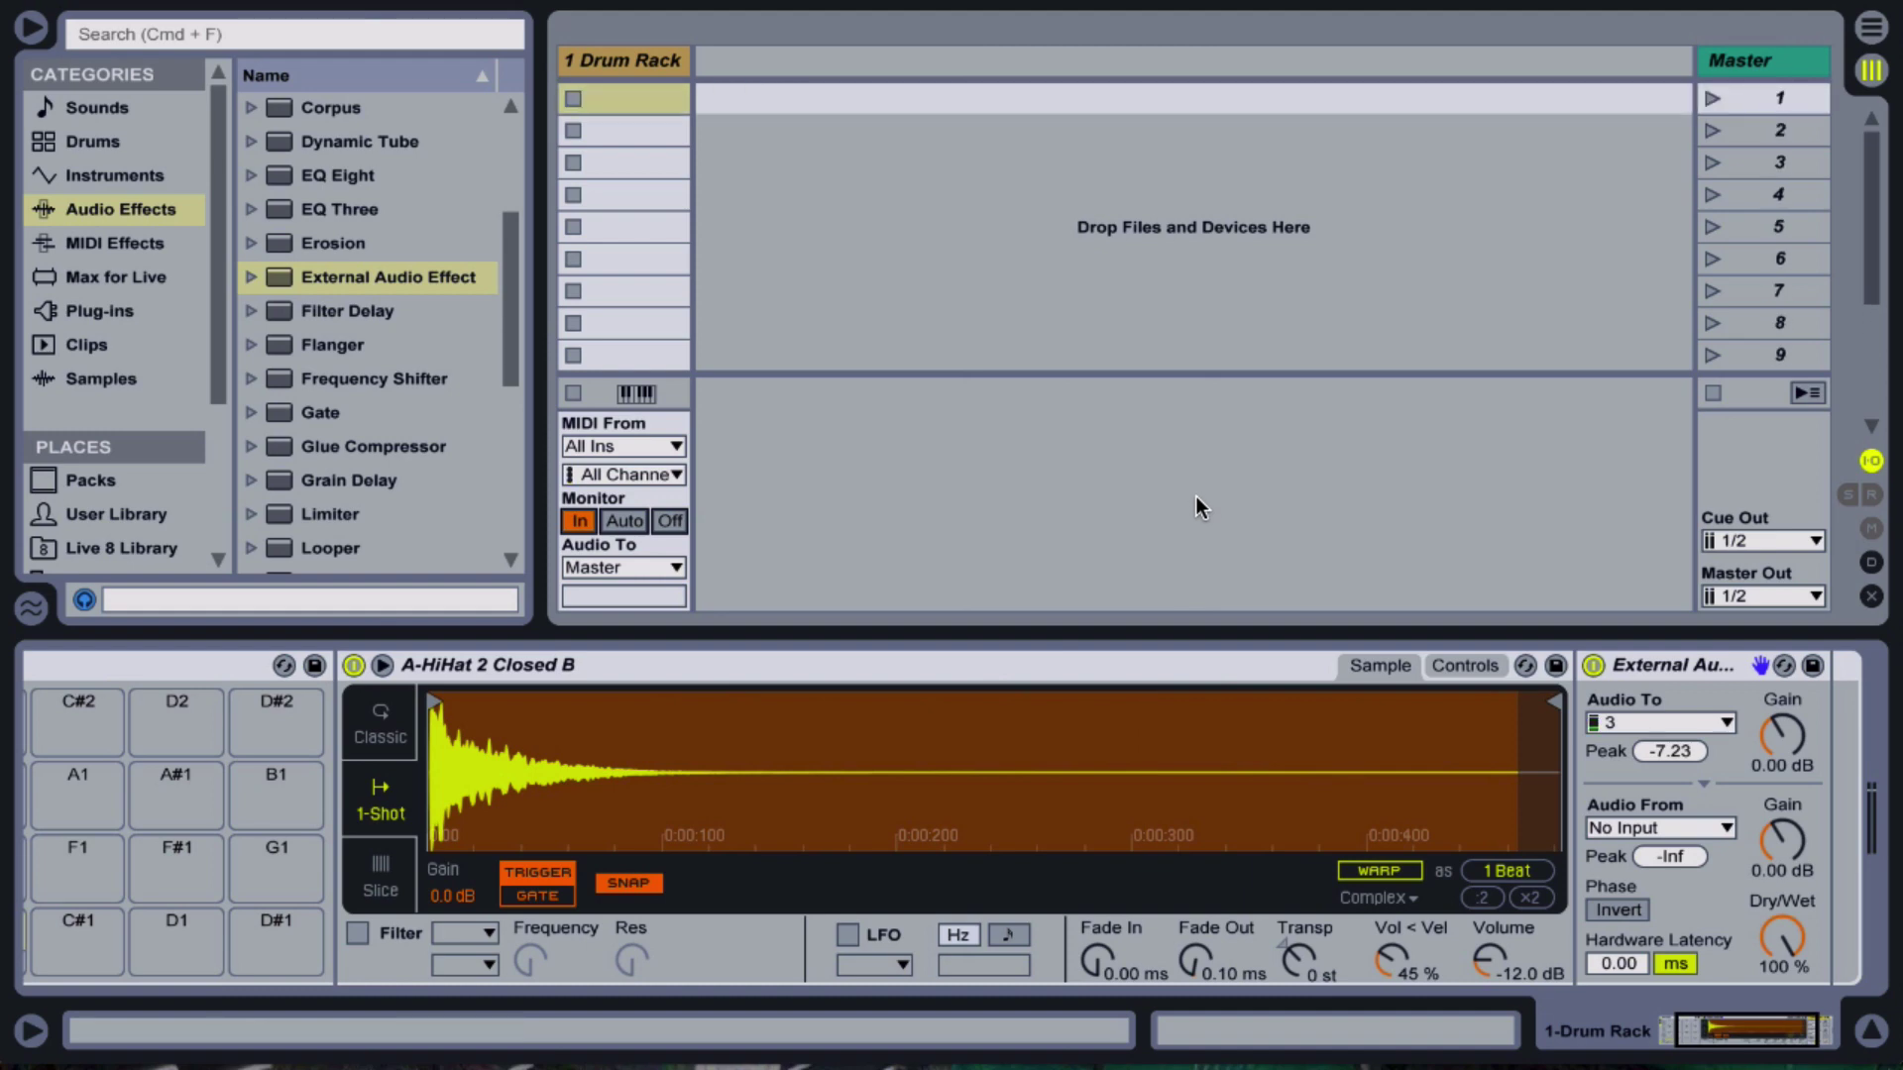
scroll(555, 700, left, 1)
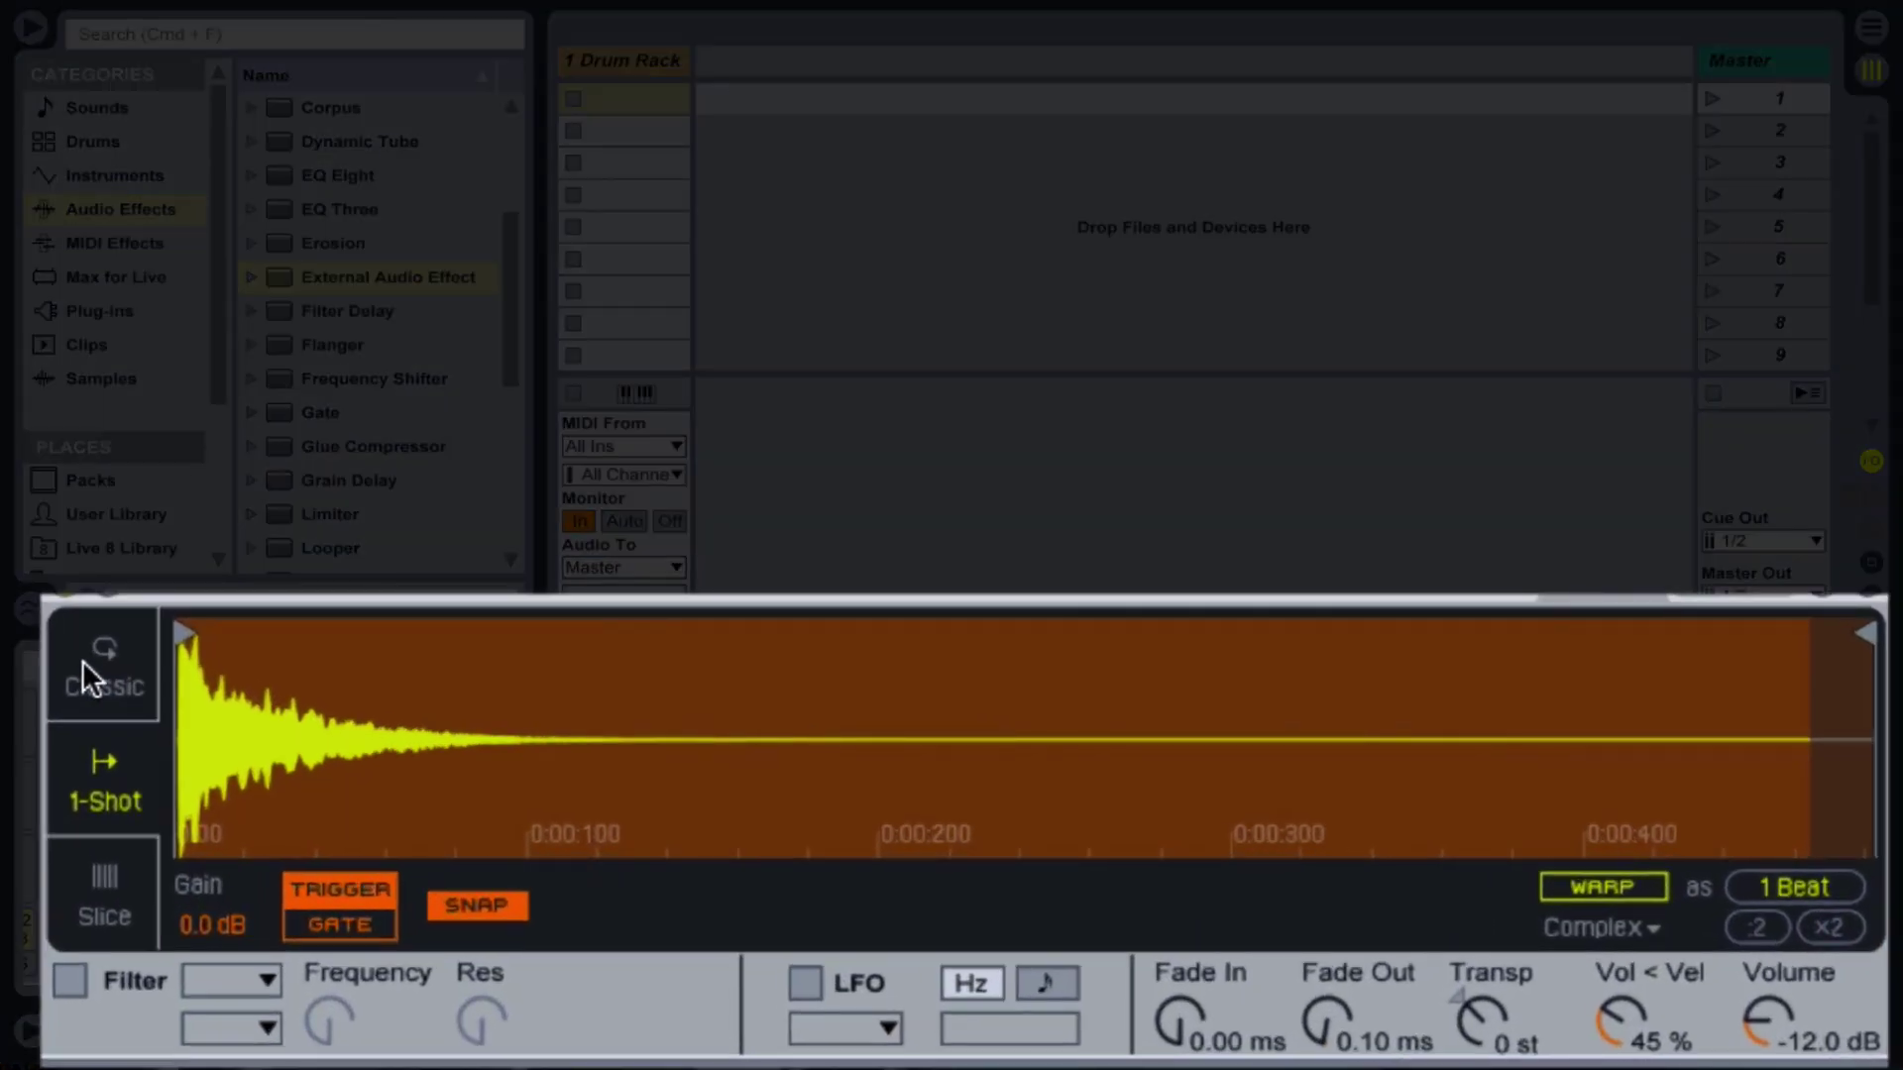
click(81, 660)
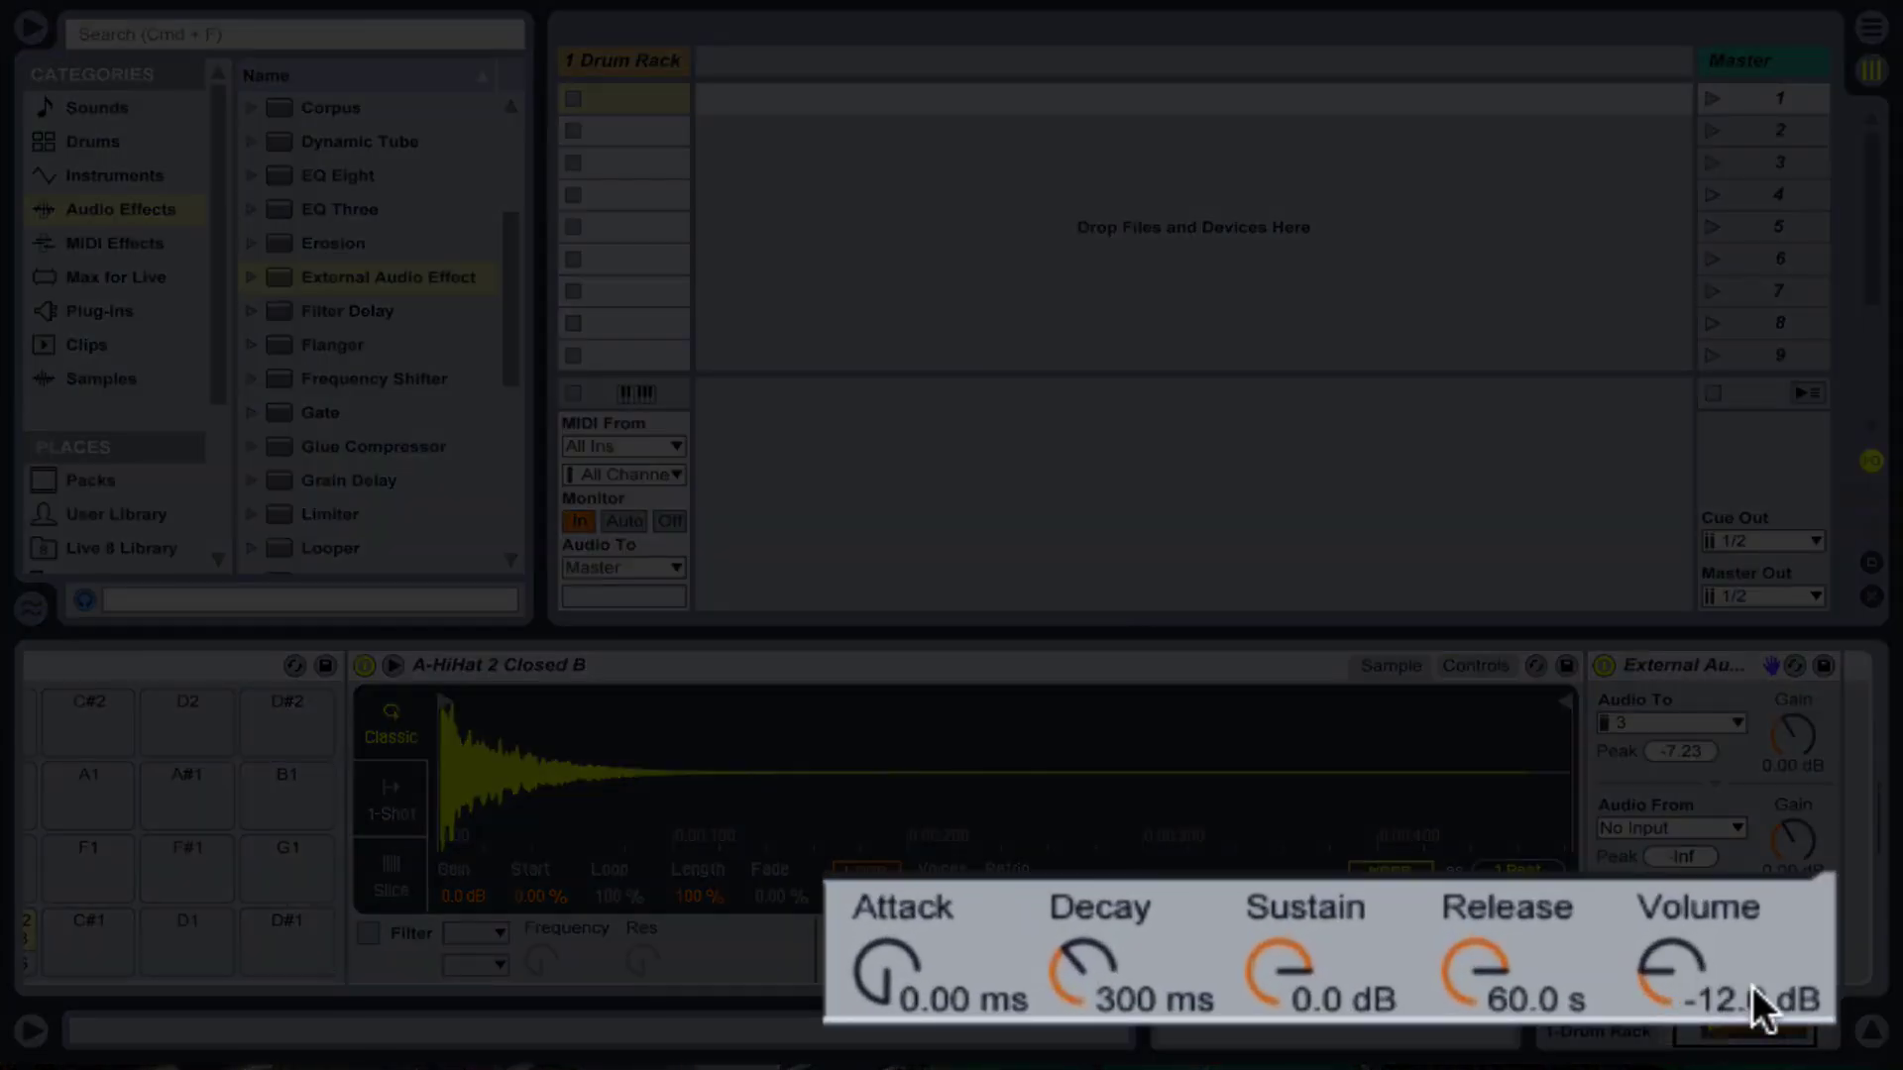
drag(1670, 972, 1670, 956)
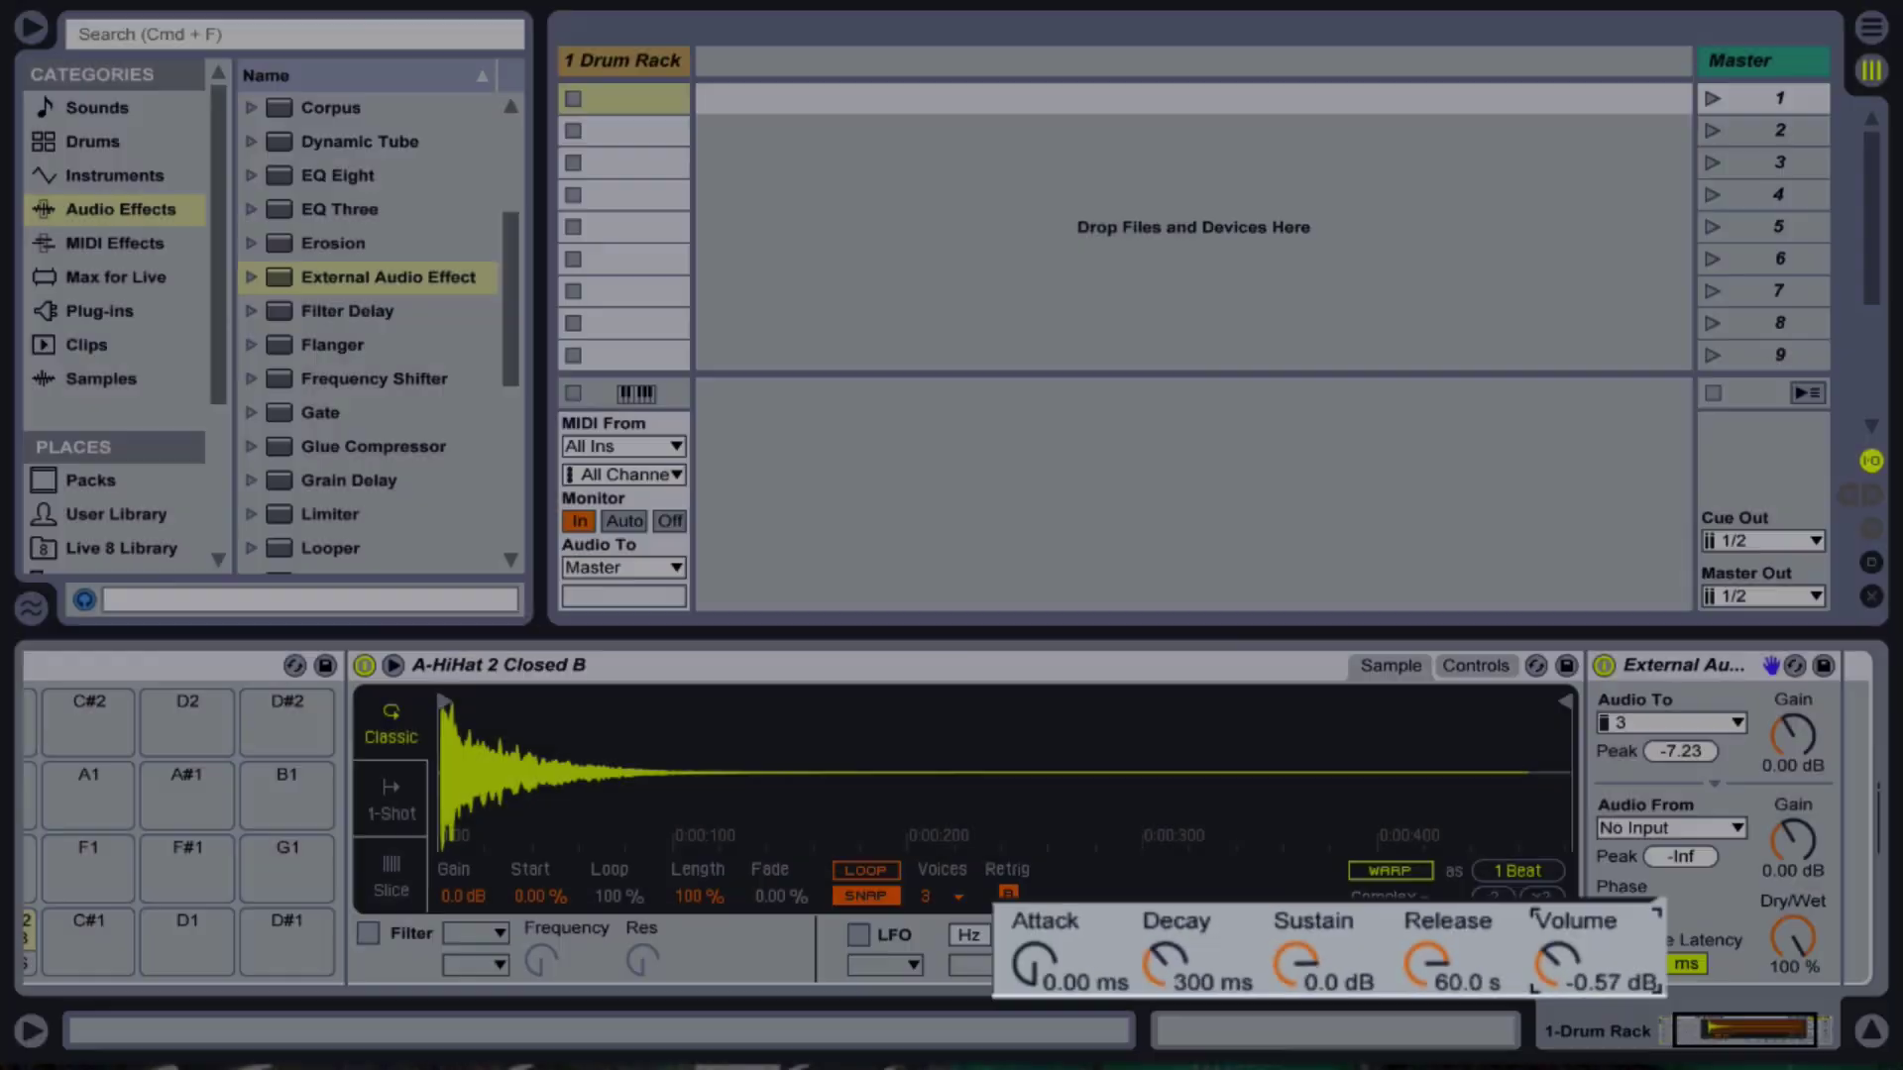
drag(1500, 960, 1499, 954)
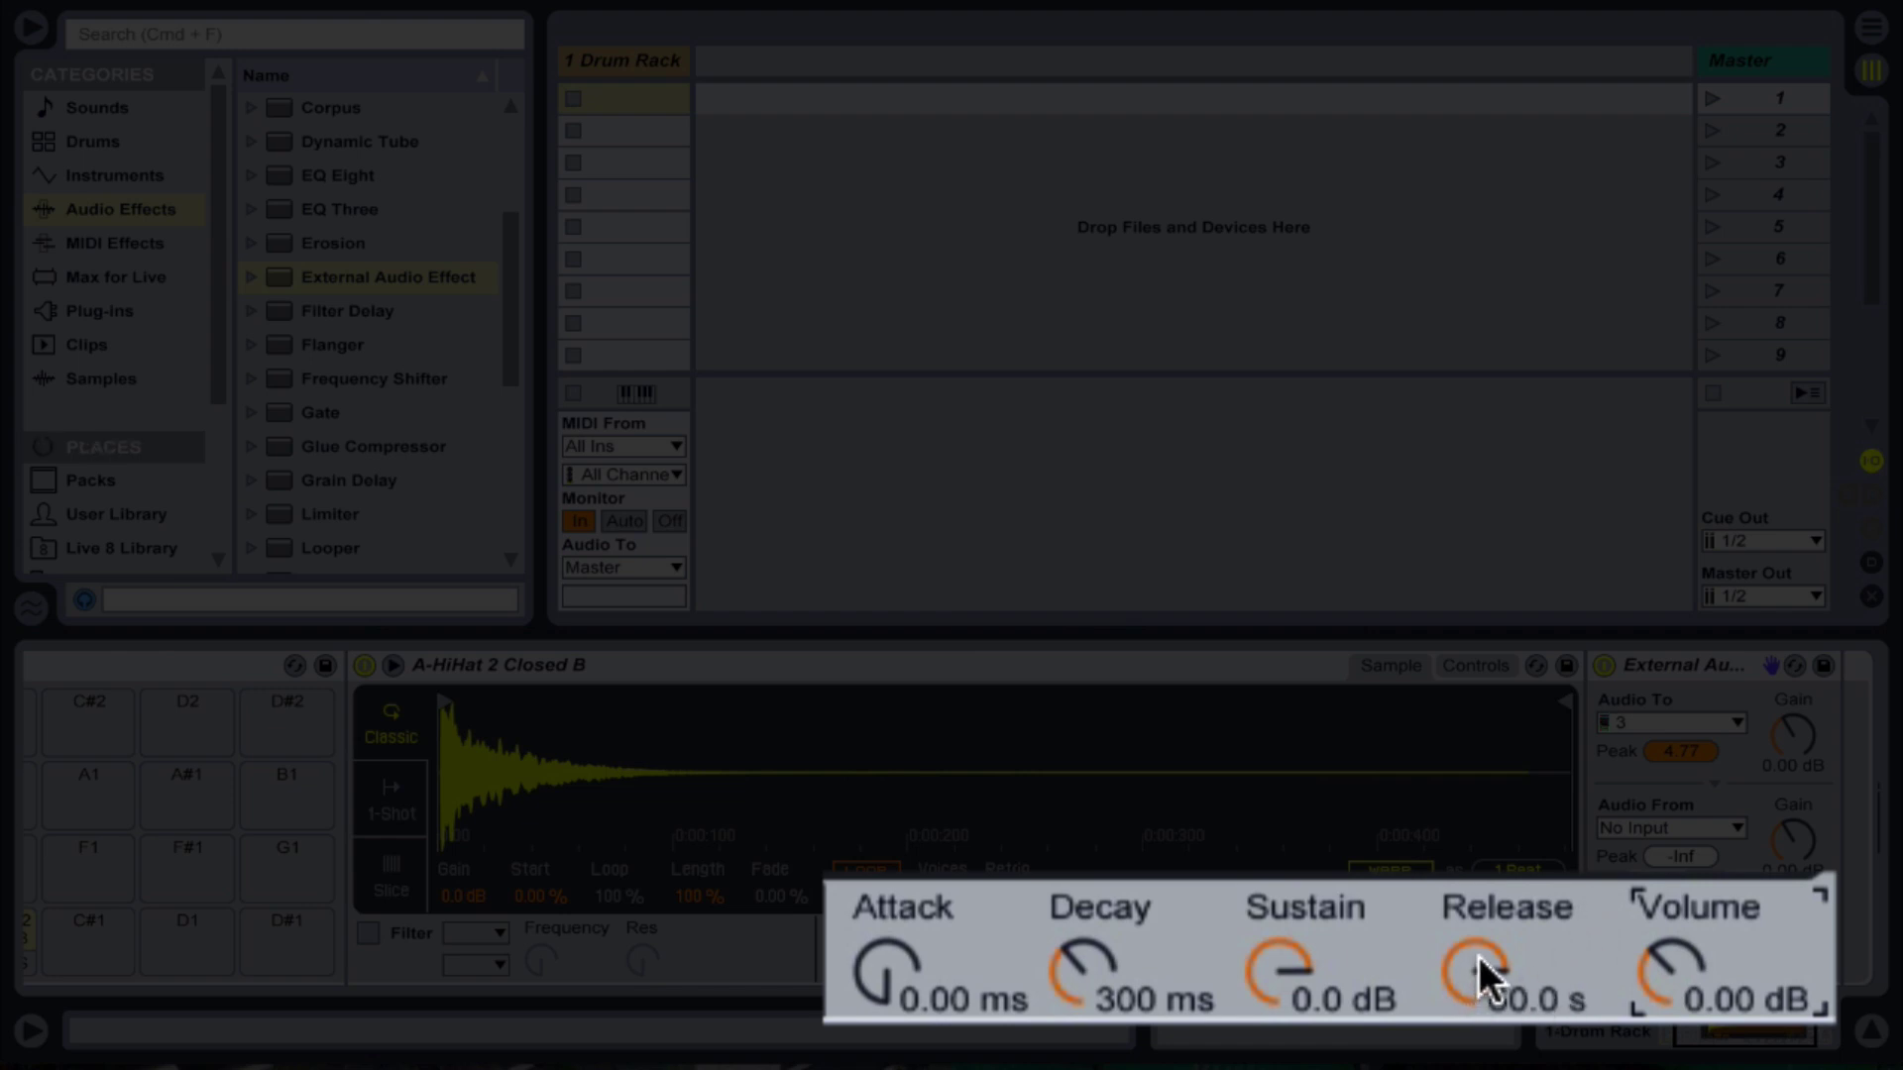
- Set release to 1.00 ms and sustain to -inf dB, then move the sample start to the first transient
drag(1479, 955, 1479, 1051)
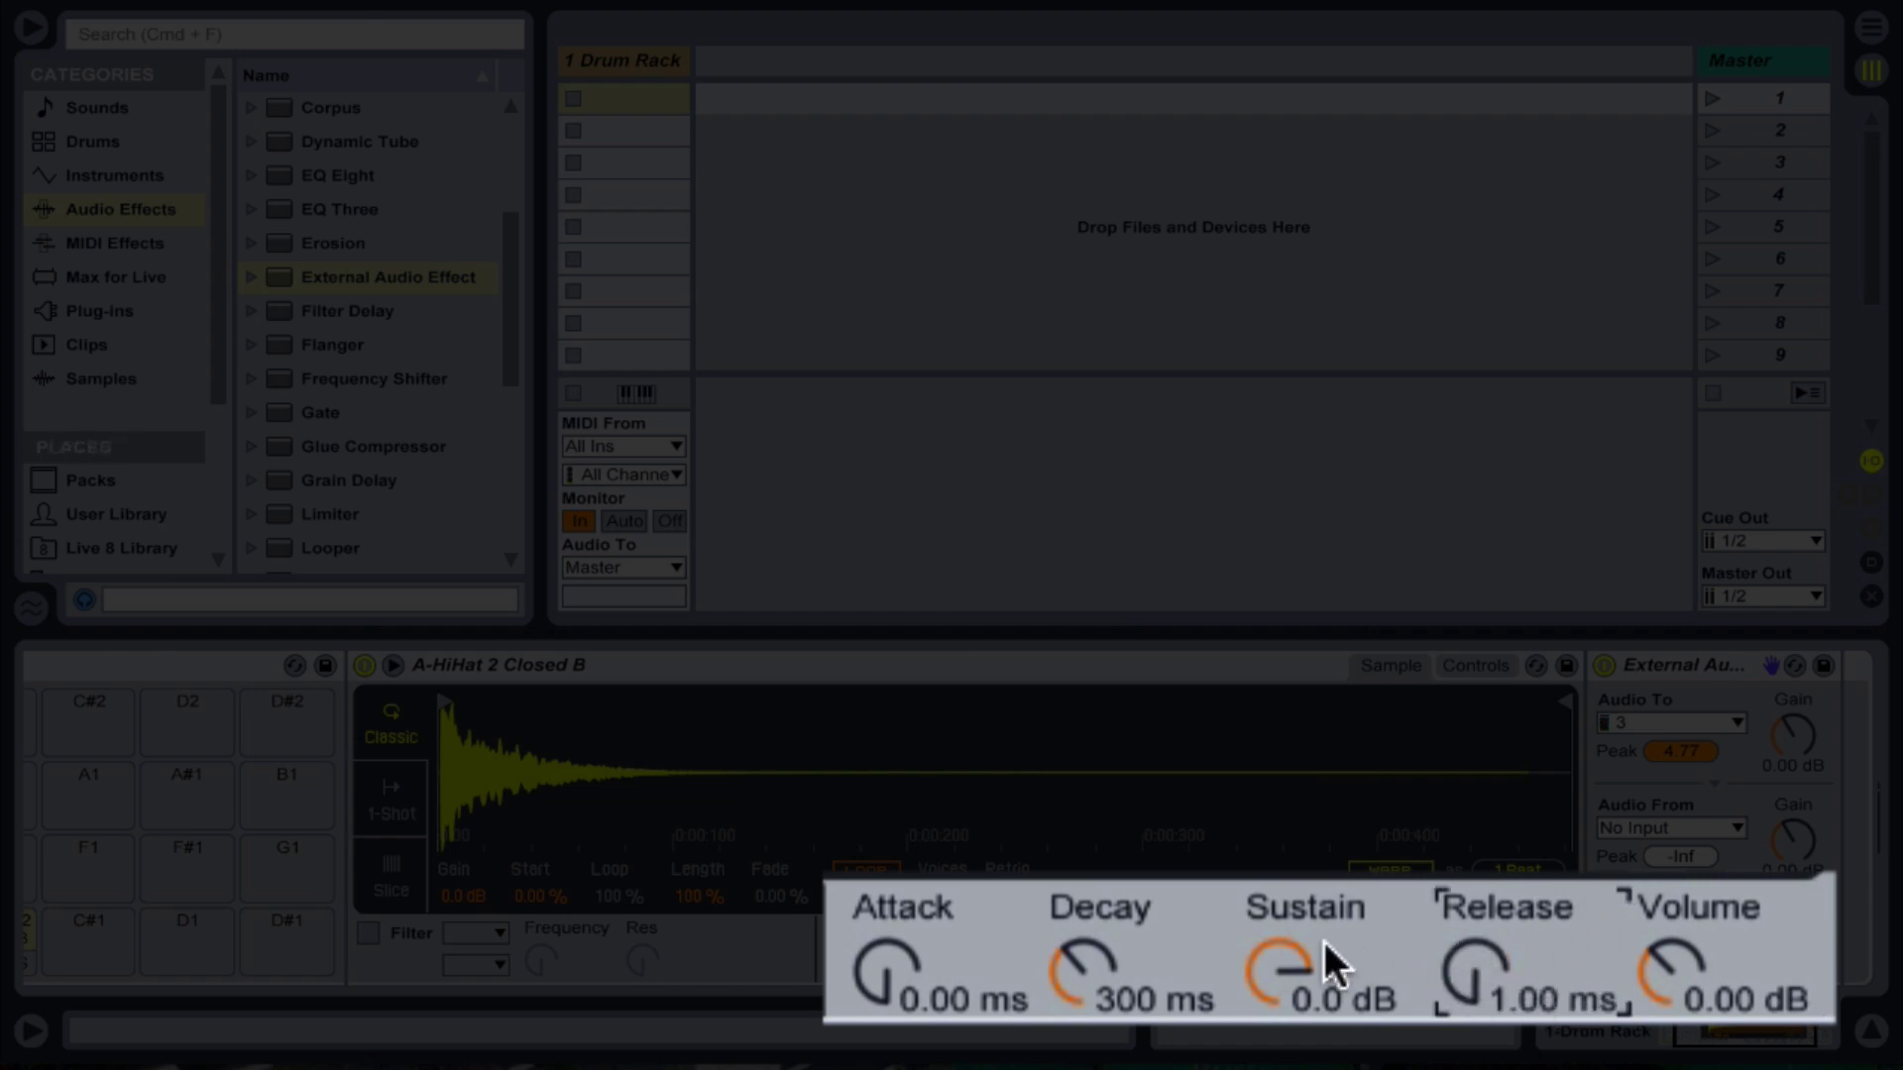
drag(1325, 960, 1109, 1041)
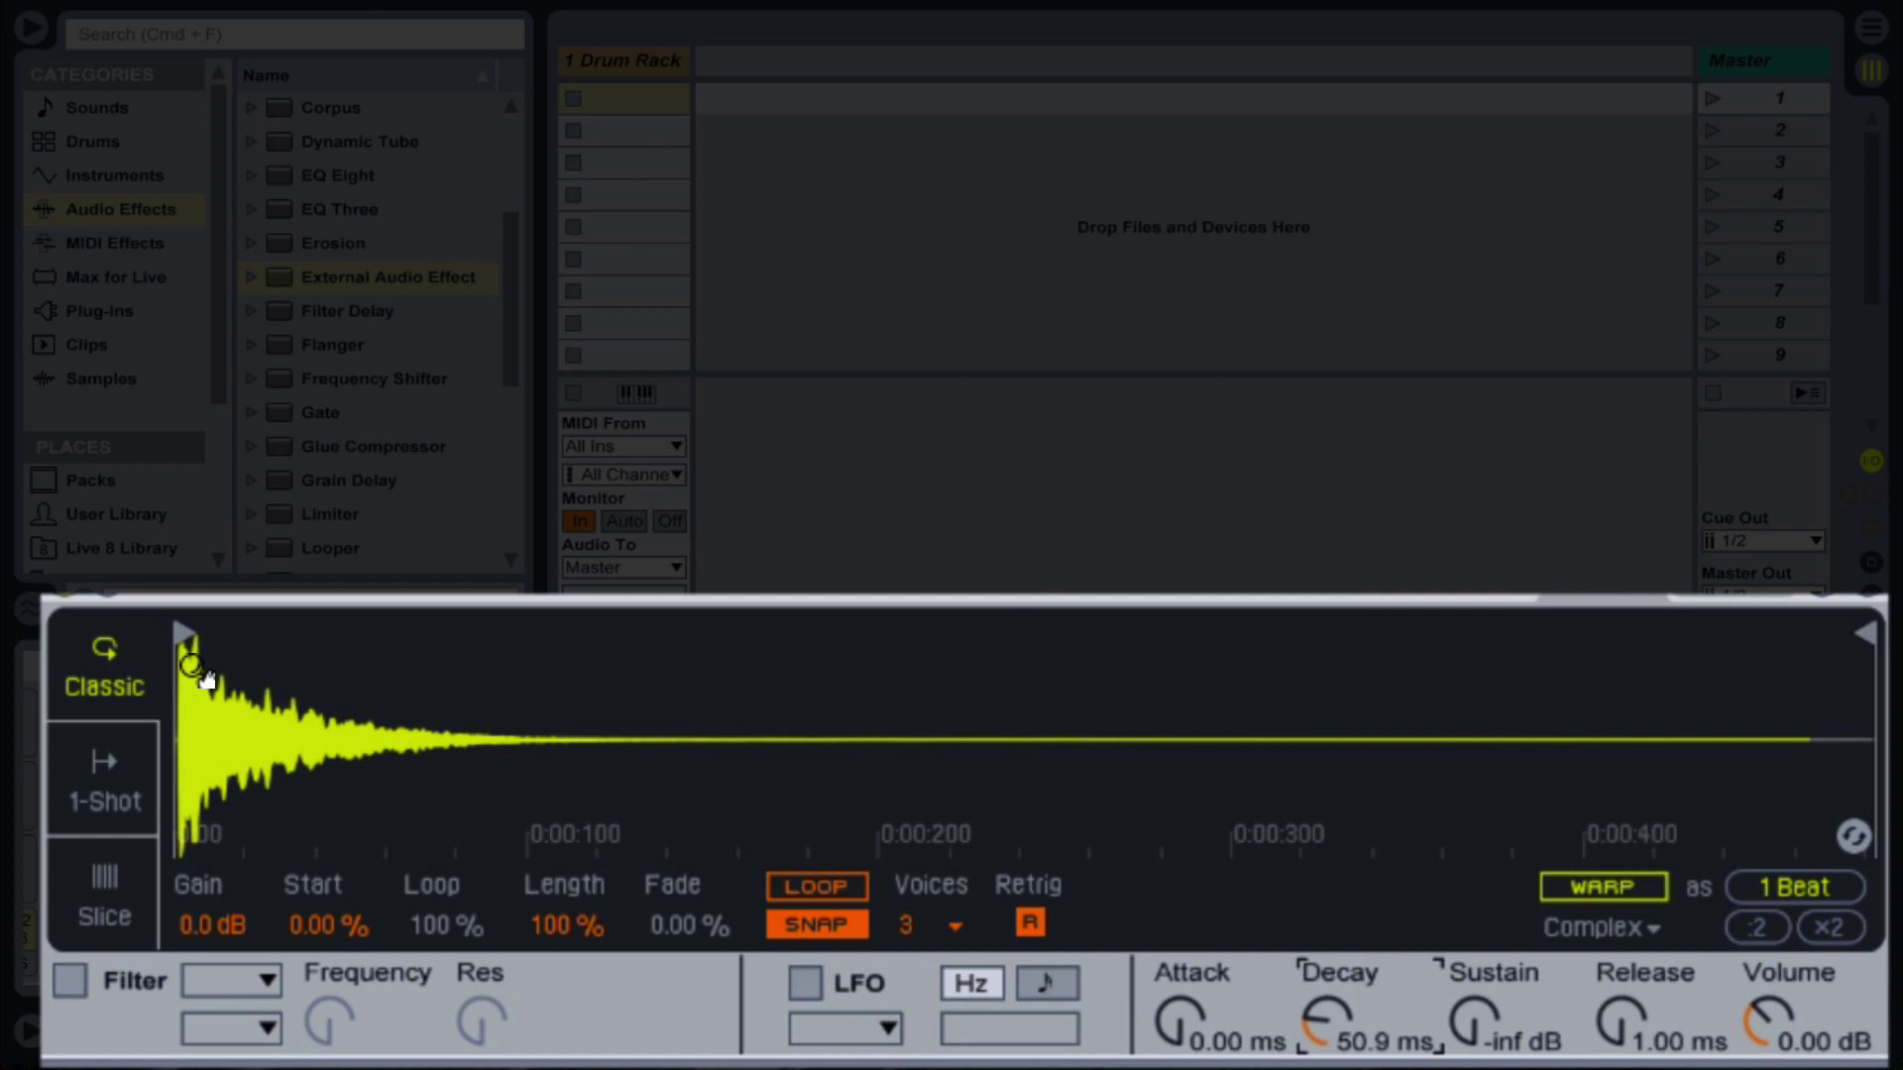
drag(191, 665, 258, 679)
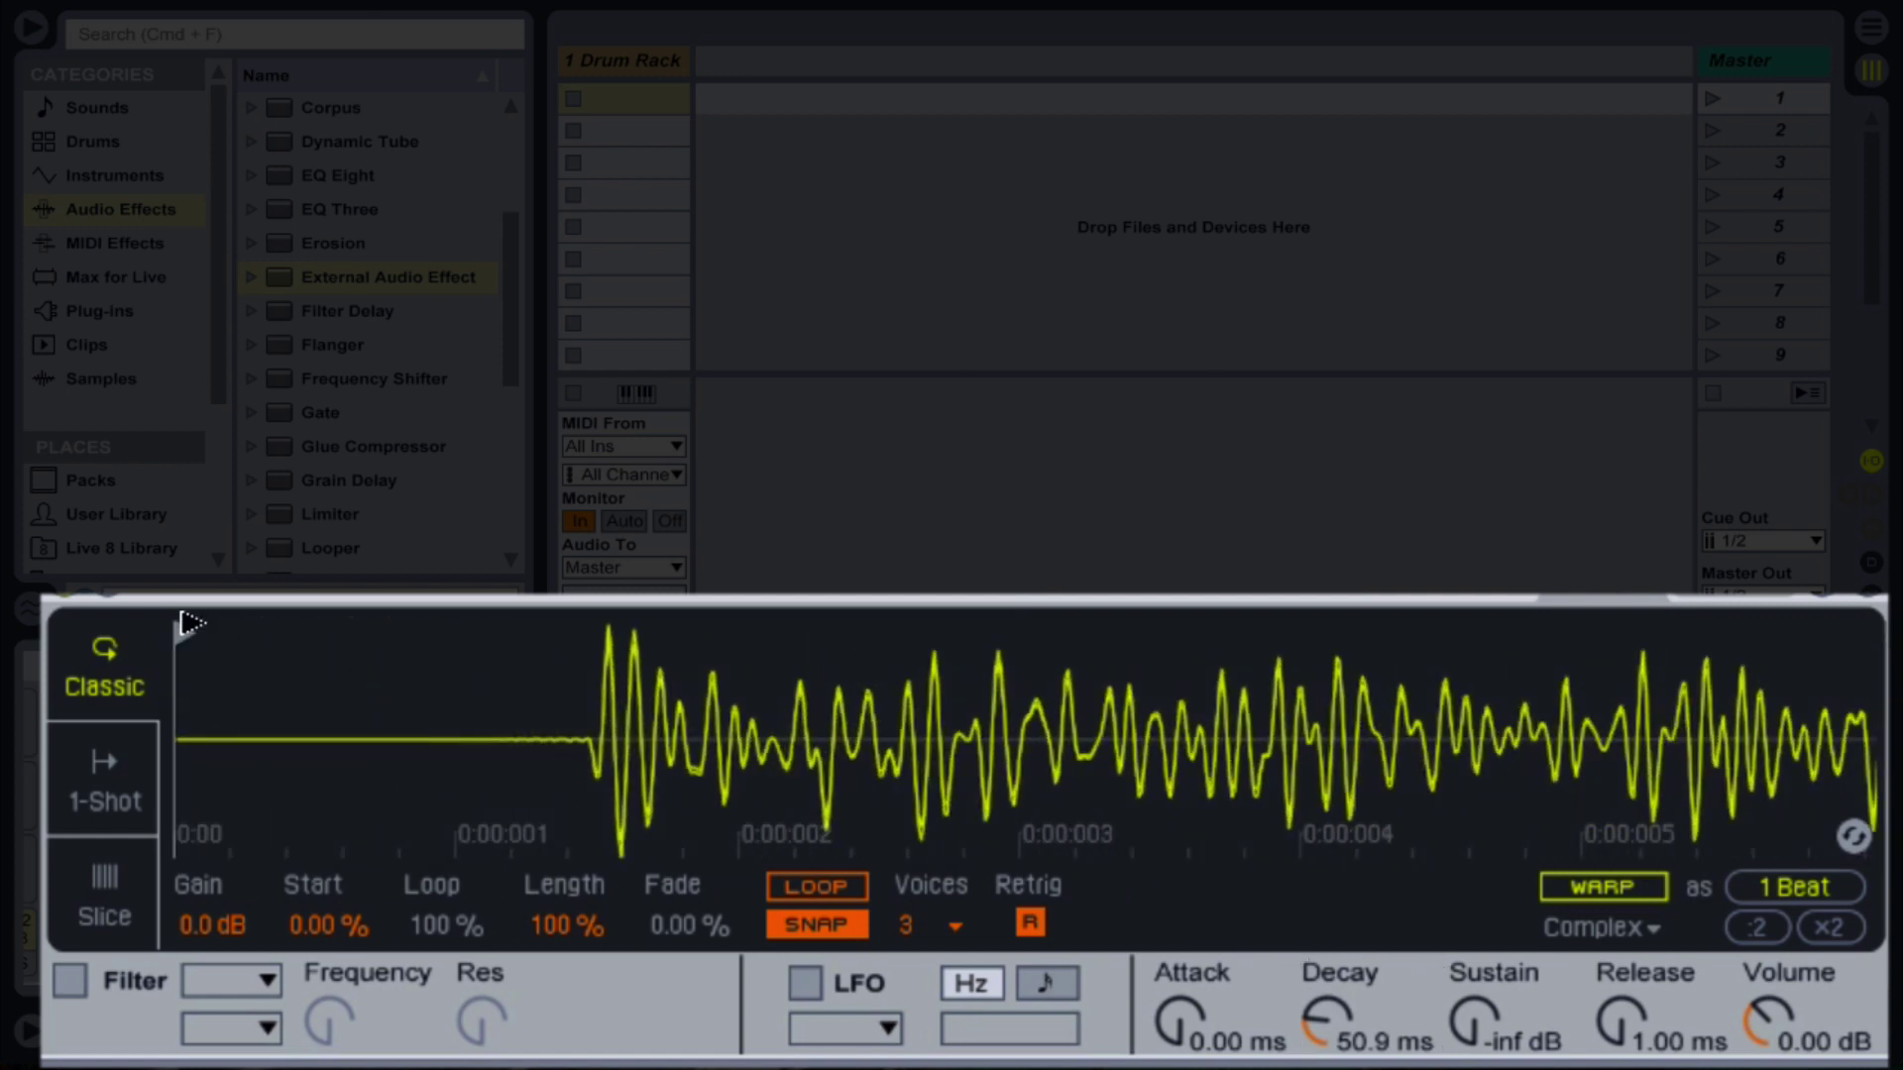
mouse_move(189, 622)
mouse_down()
mouse_move(297, 662)
mouse_move(614, 669)
mouse_up()
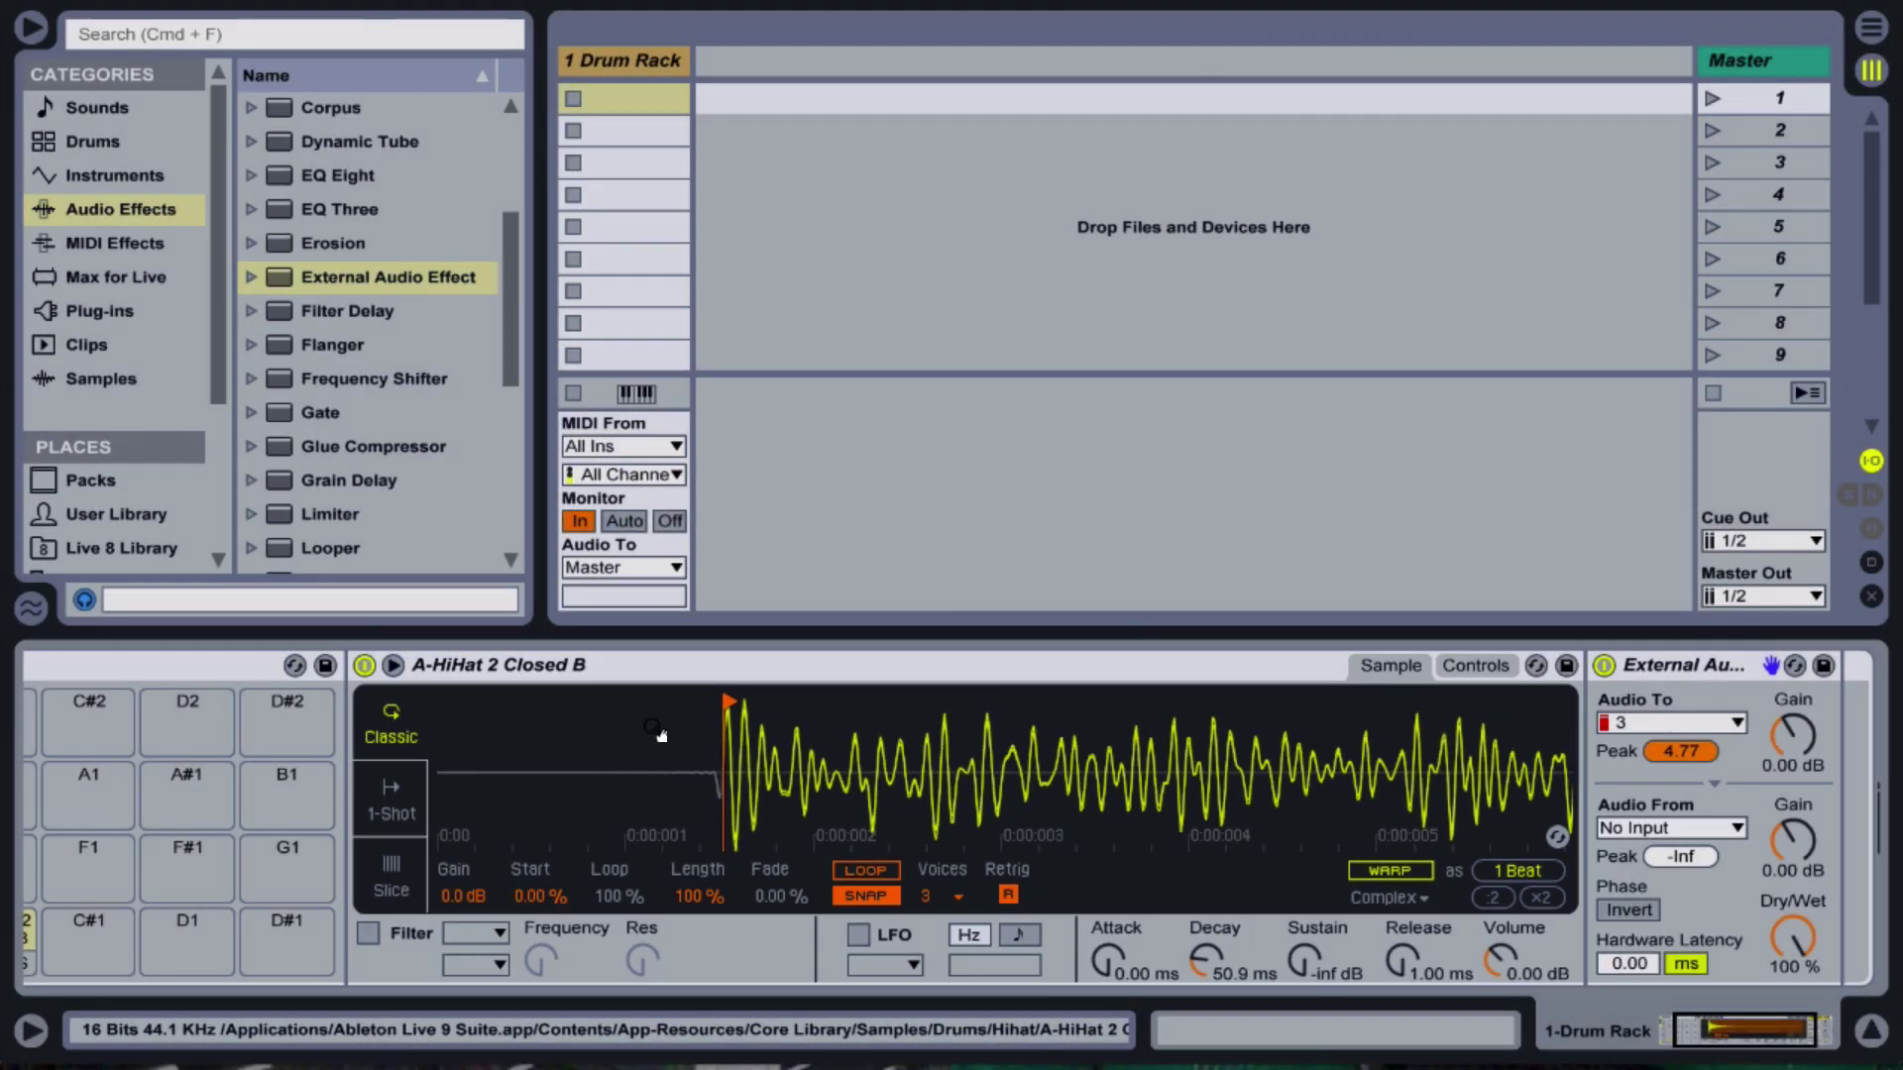
- Copy the hi-hat Simpler together with its External Audio Effect
click(948, 664)
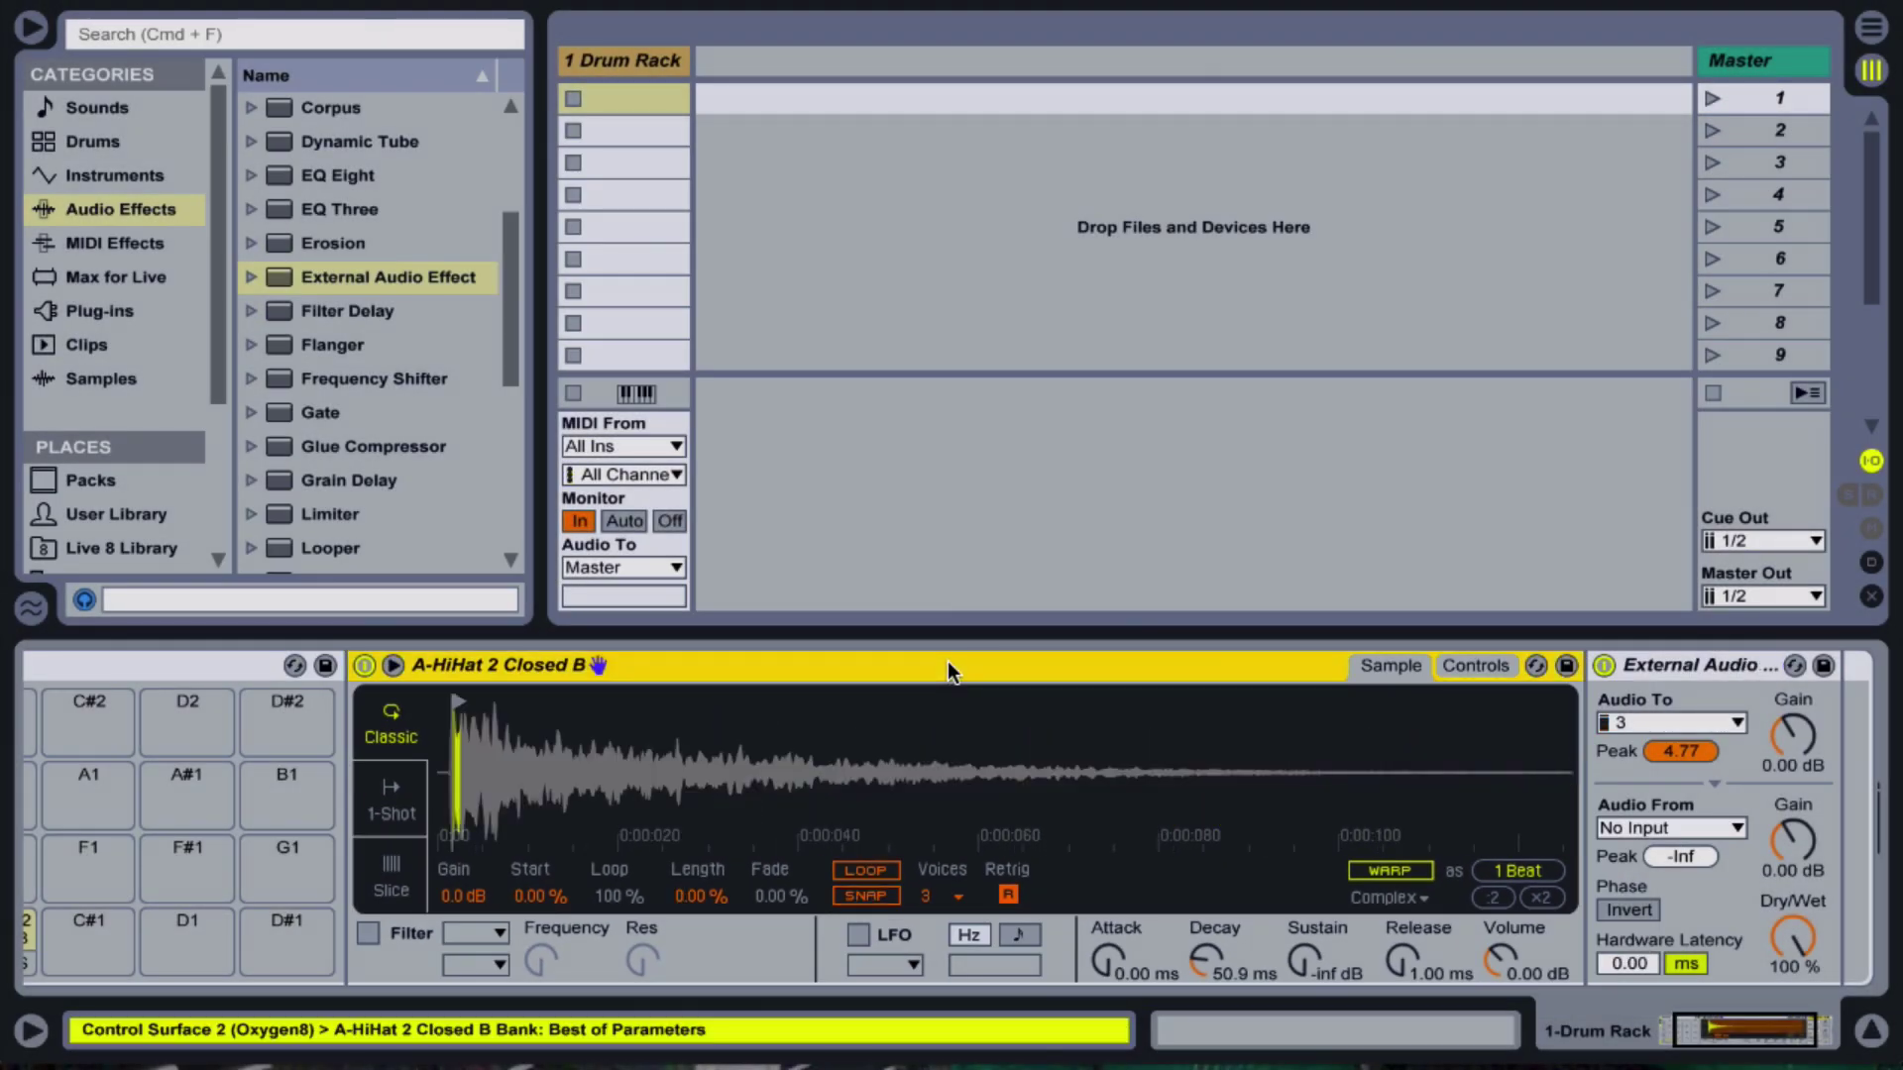
click(1687, 660)
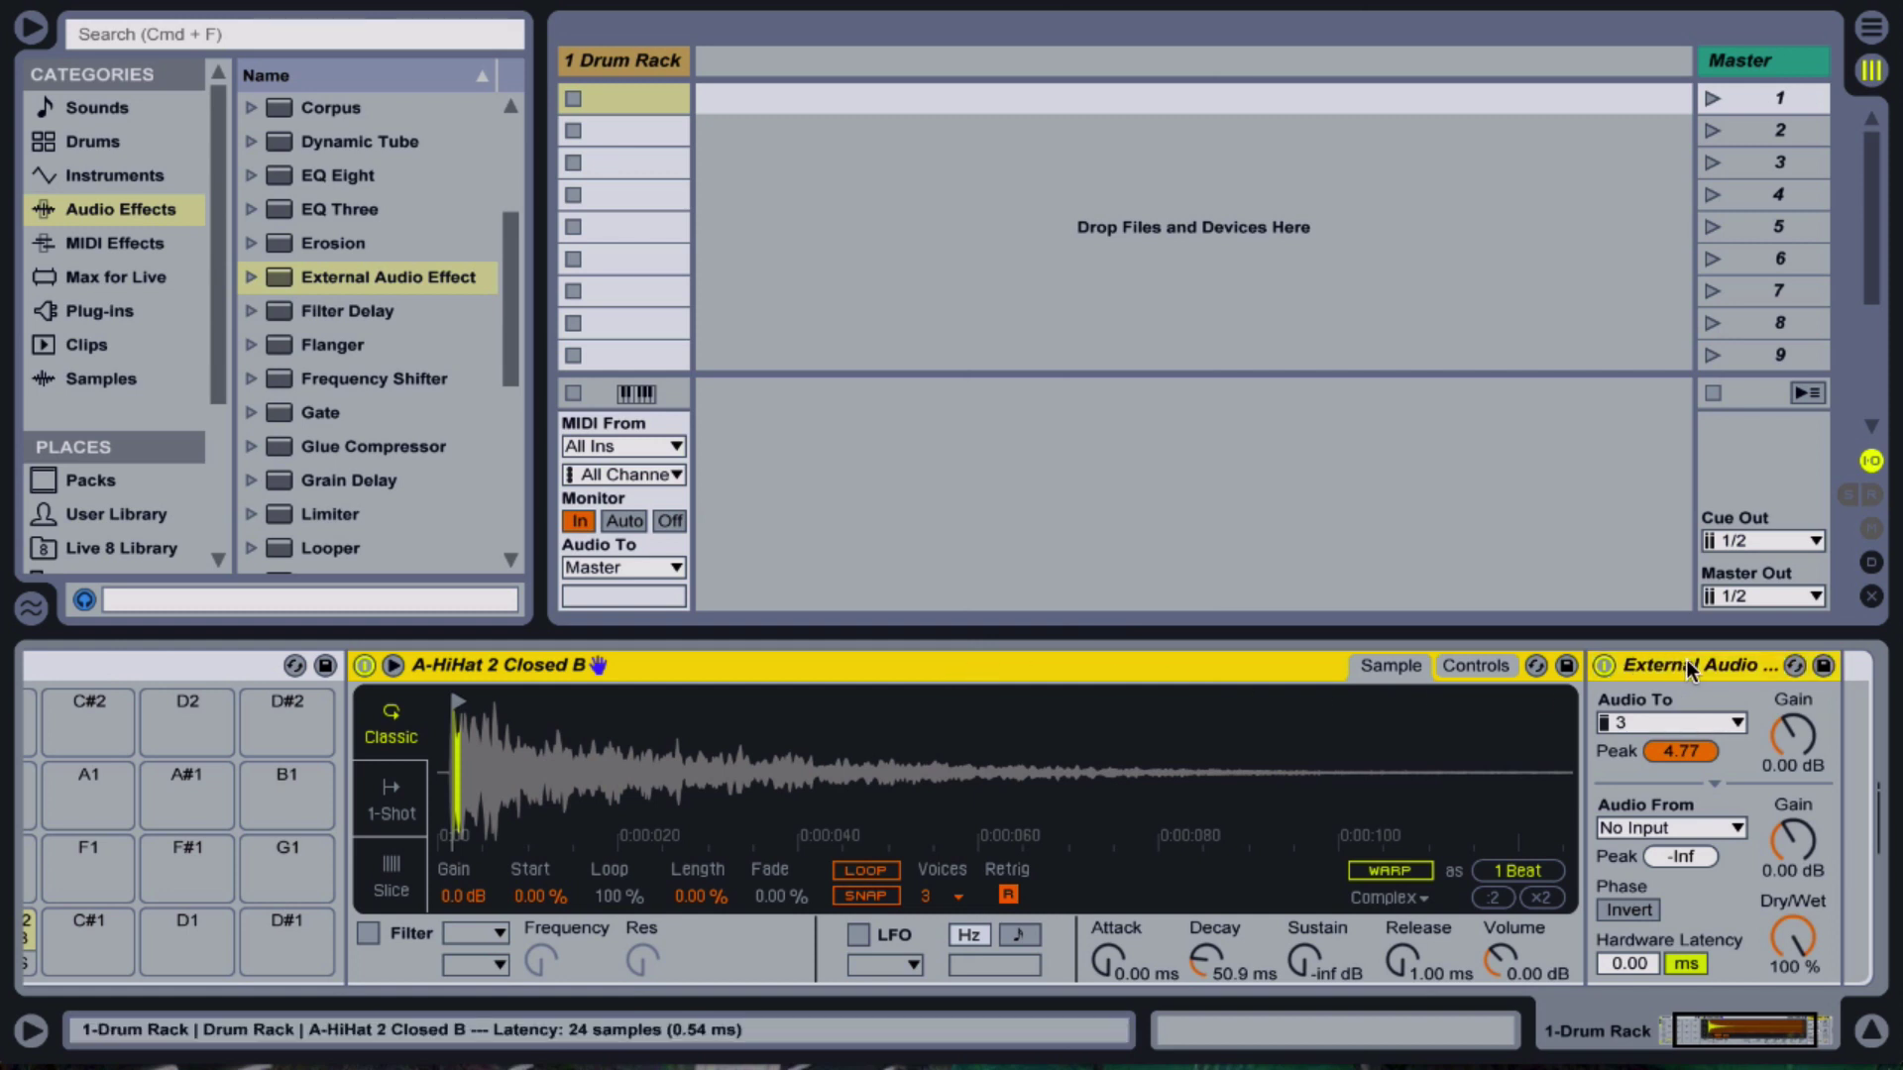
right_click(1222, 654)
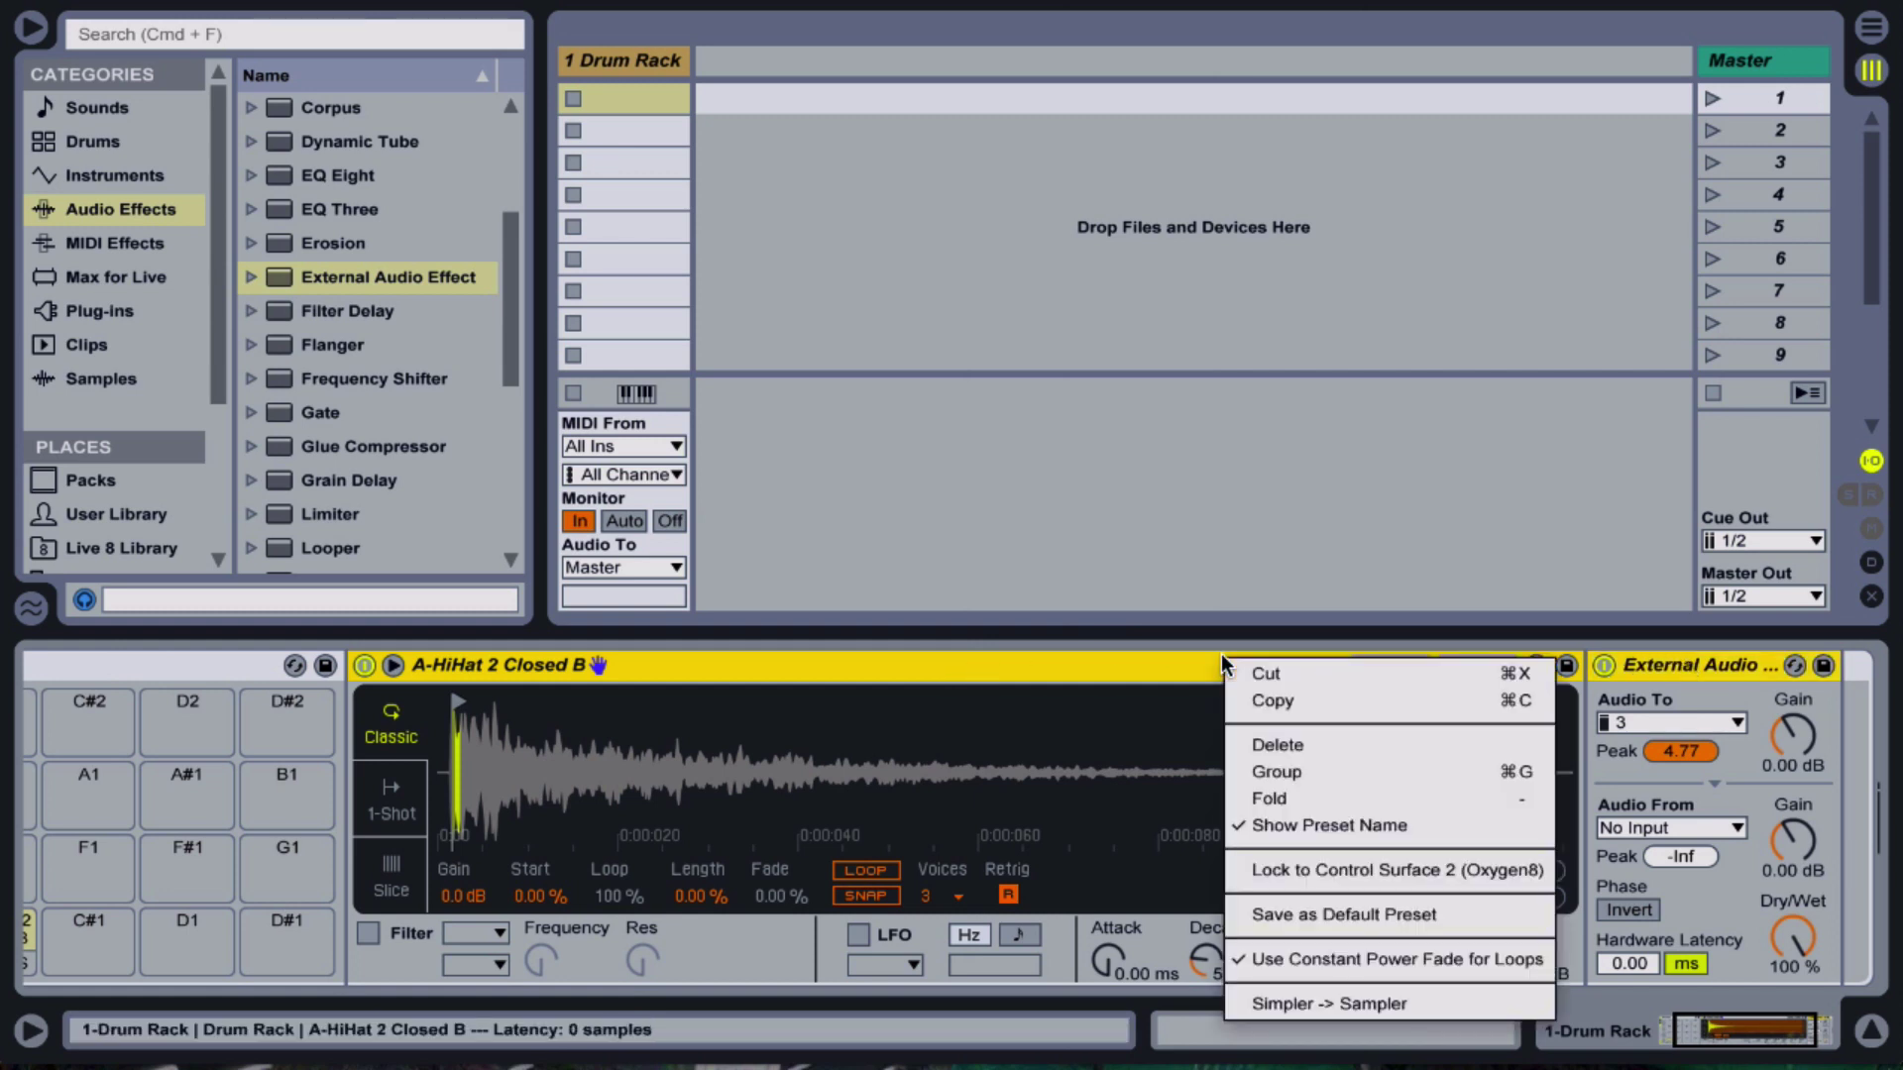
click(1277, 700)
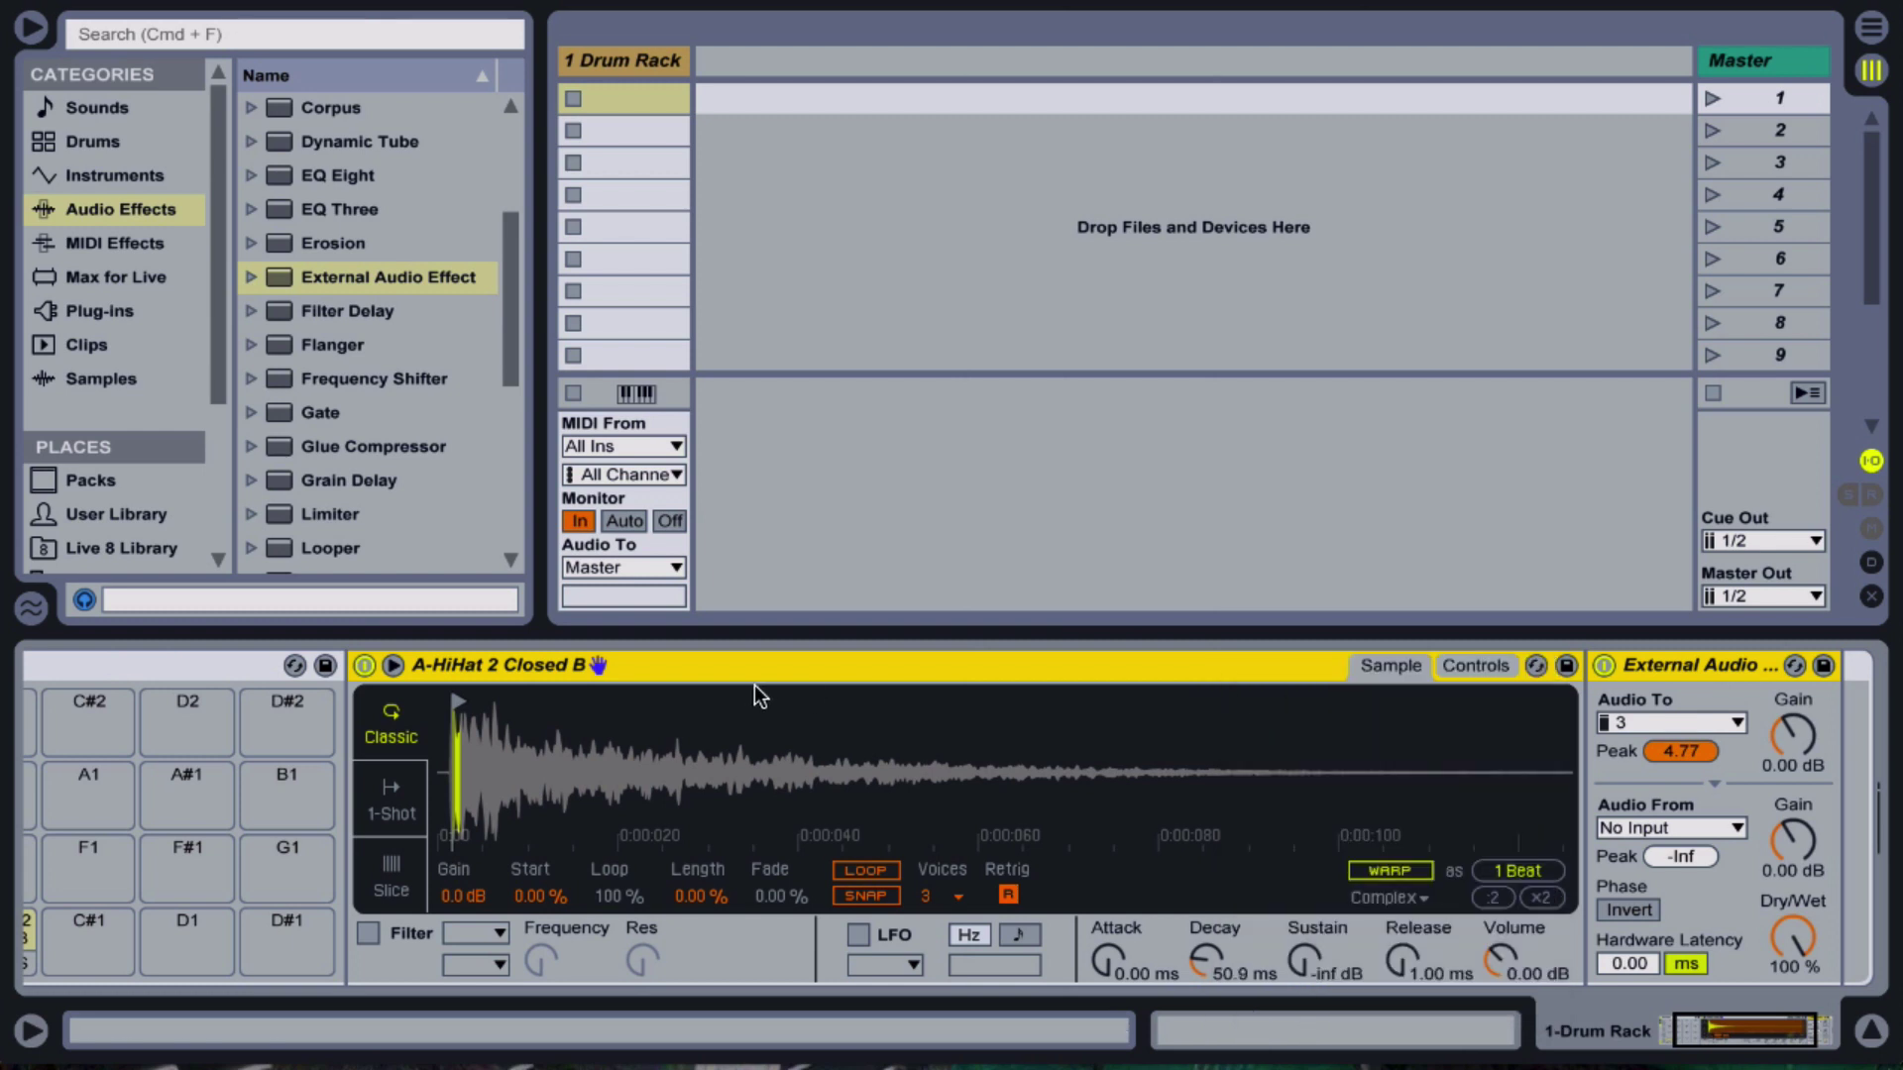
click(85, 937)
key(super+c)
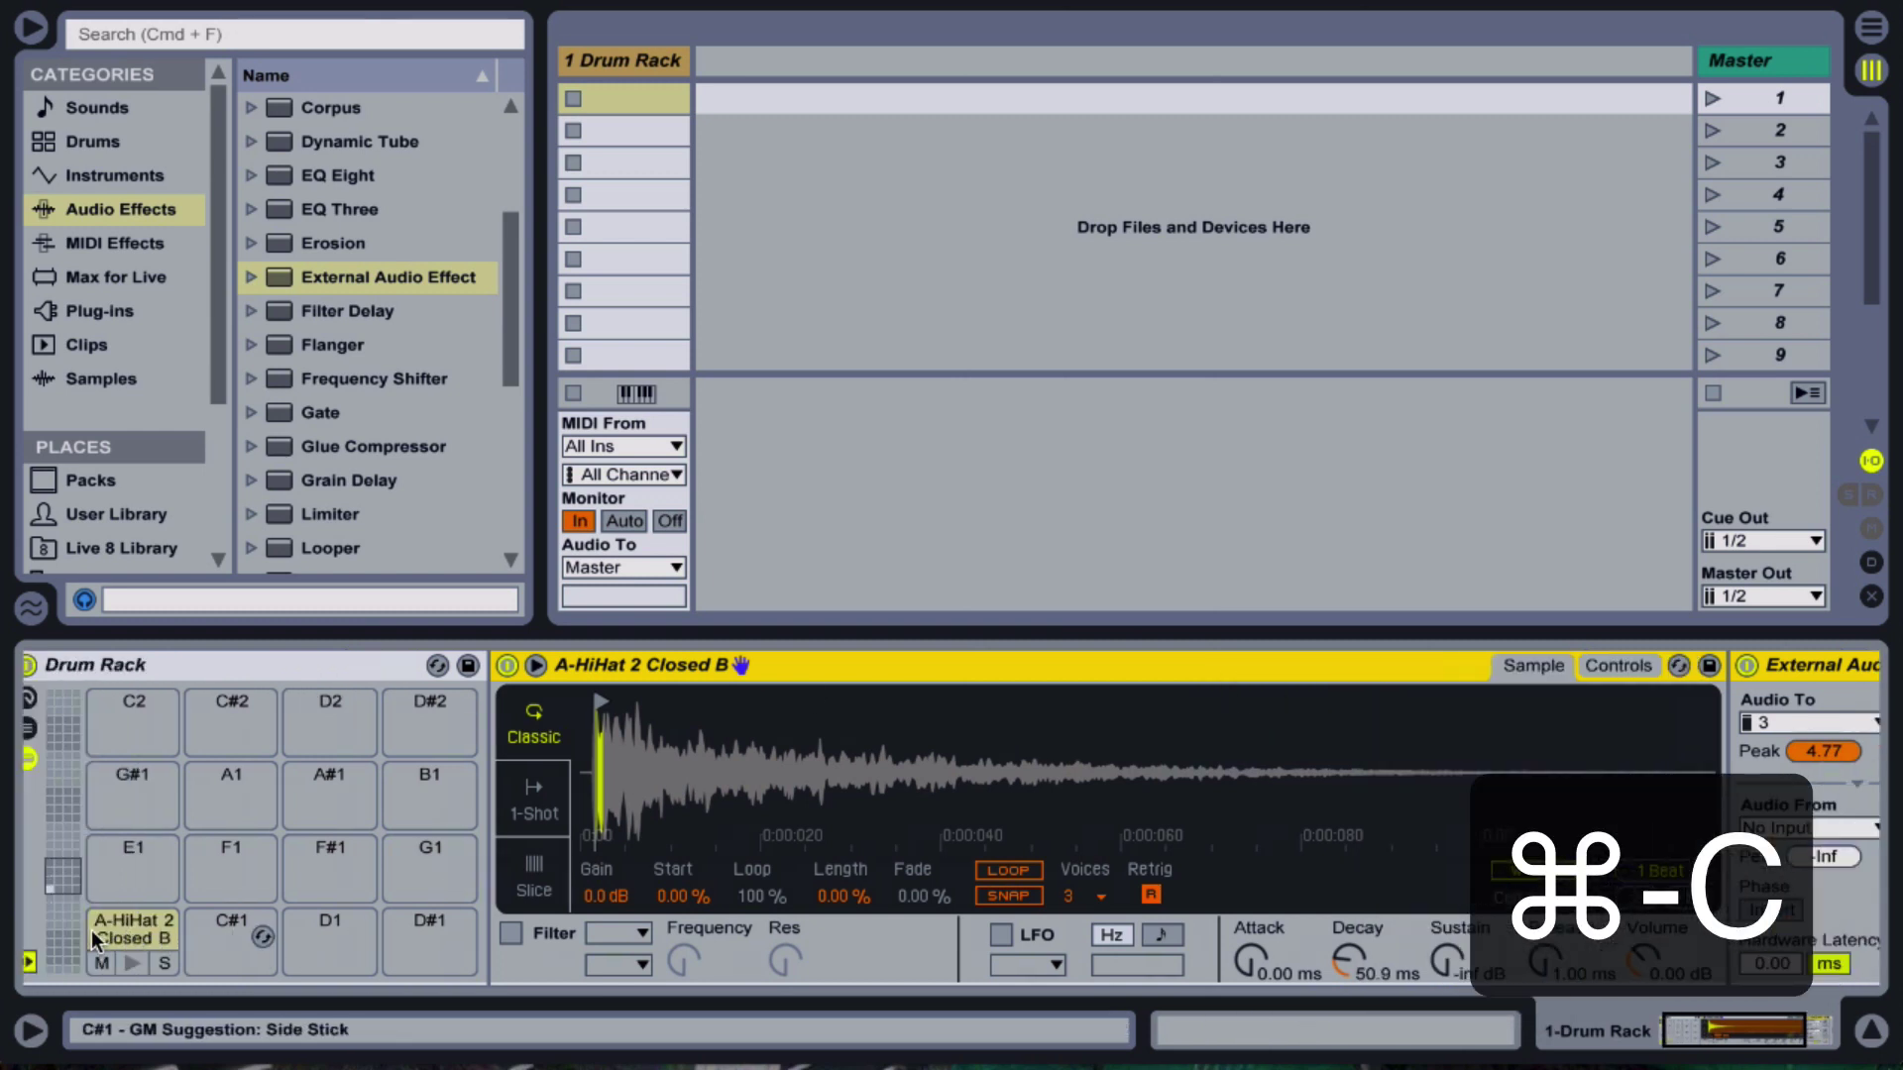
- Paste the hi-hat chain onto pad C#1 and route it to output 4
click(245, 950)
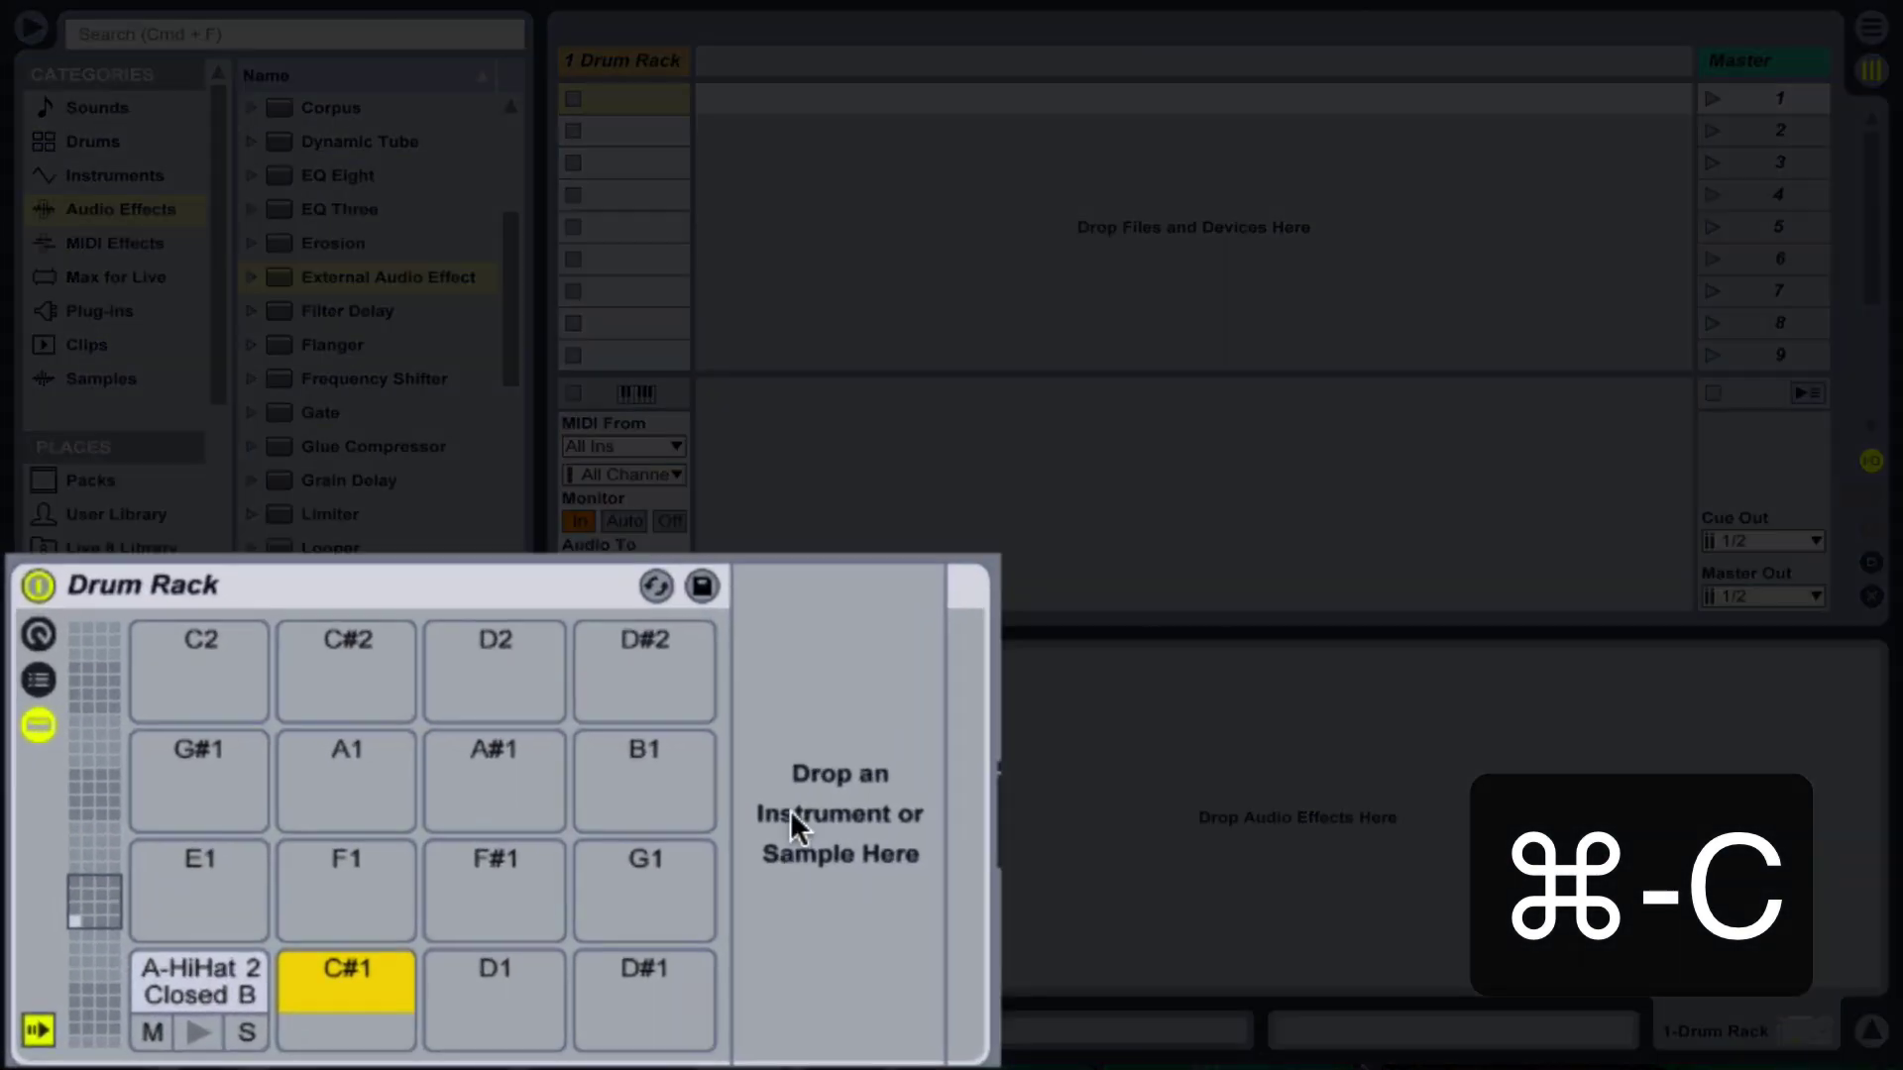
click(813, 767)
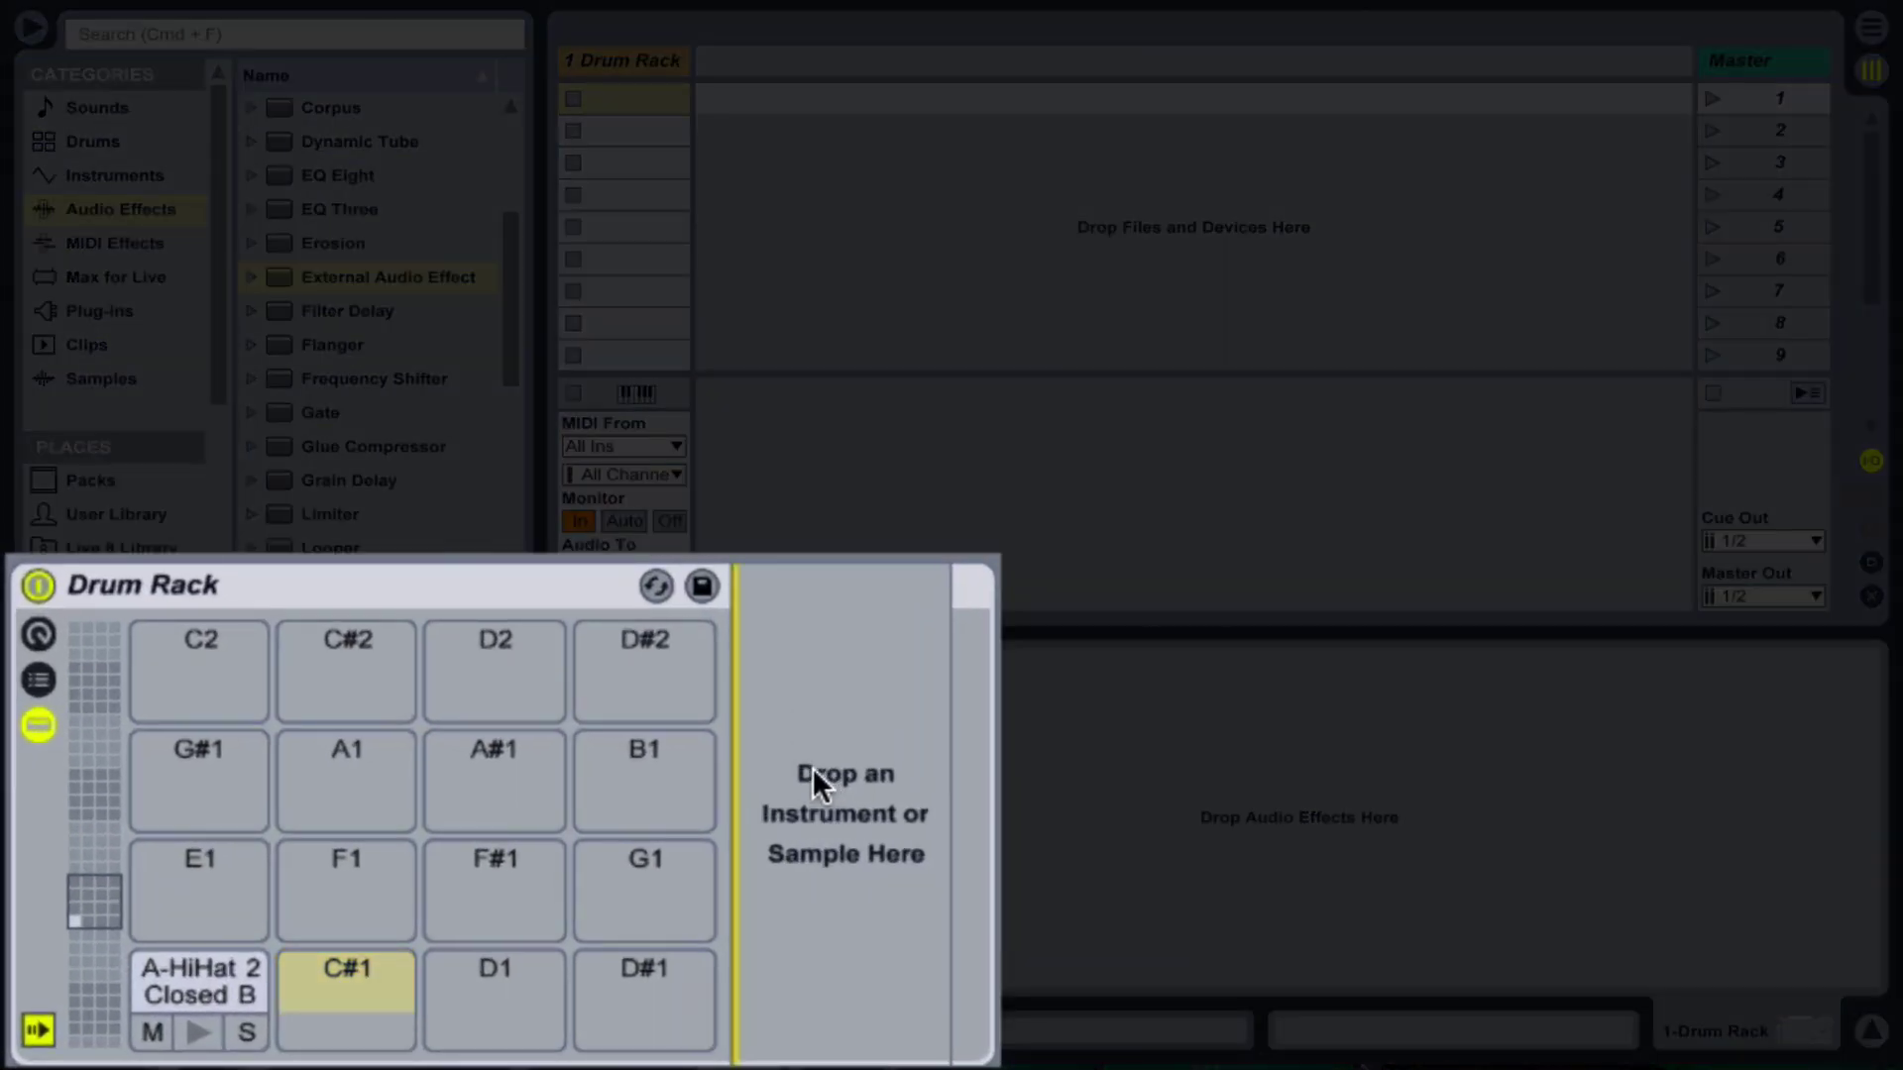
right_click(813, 767)
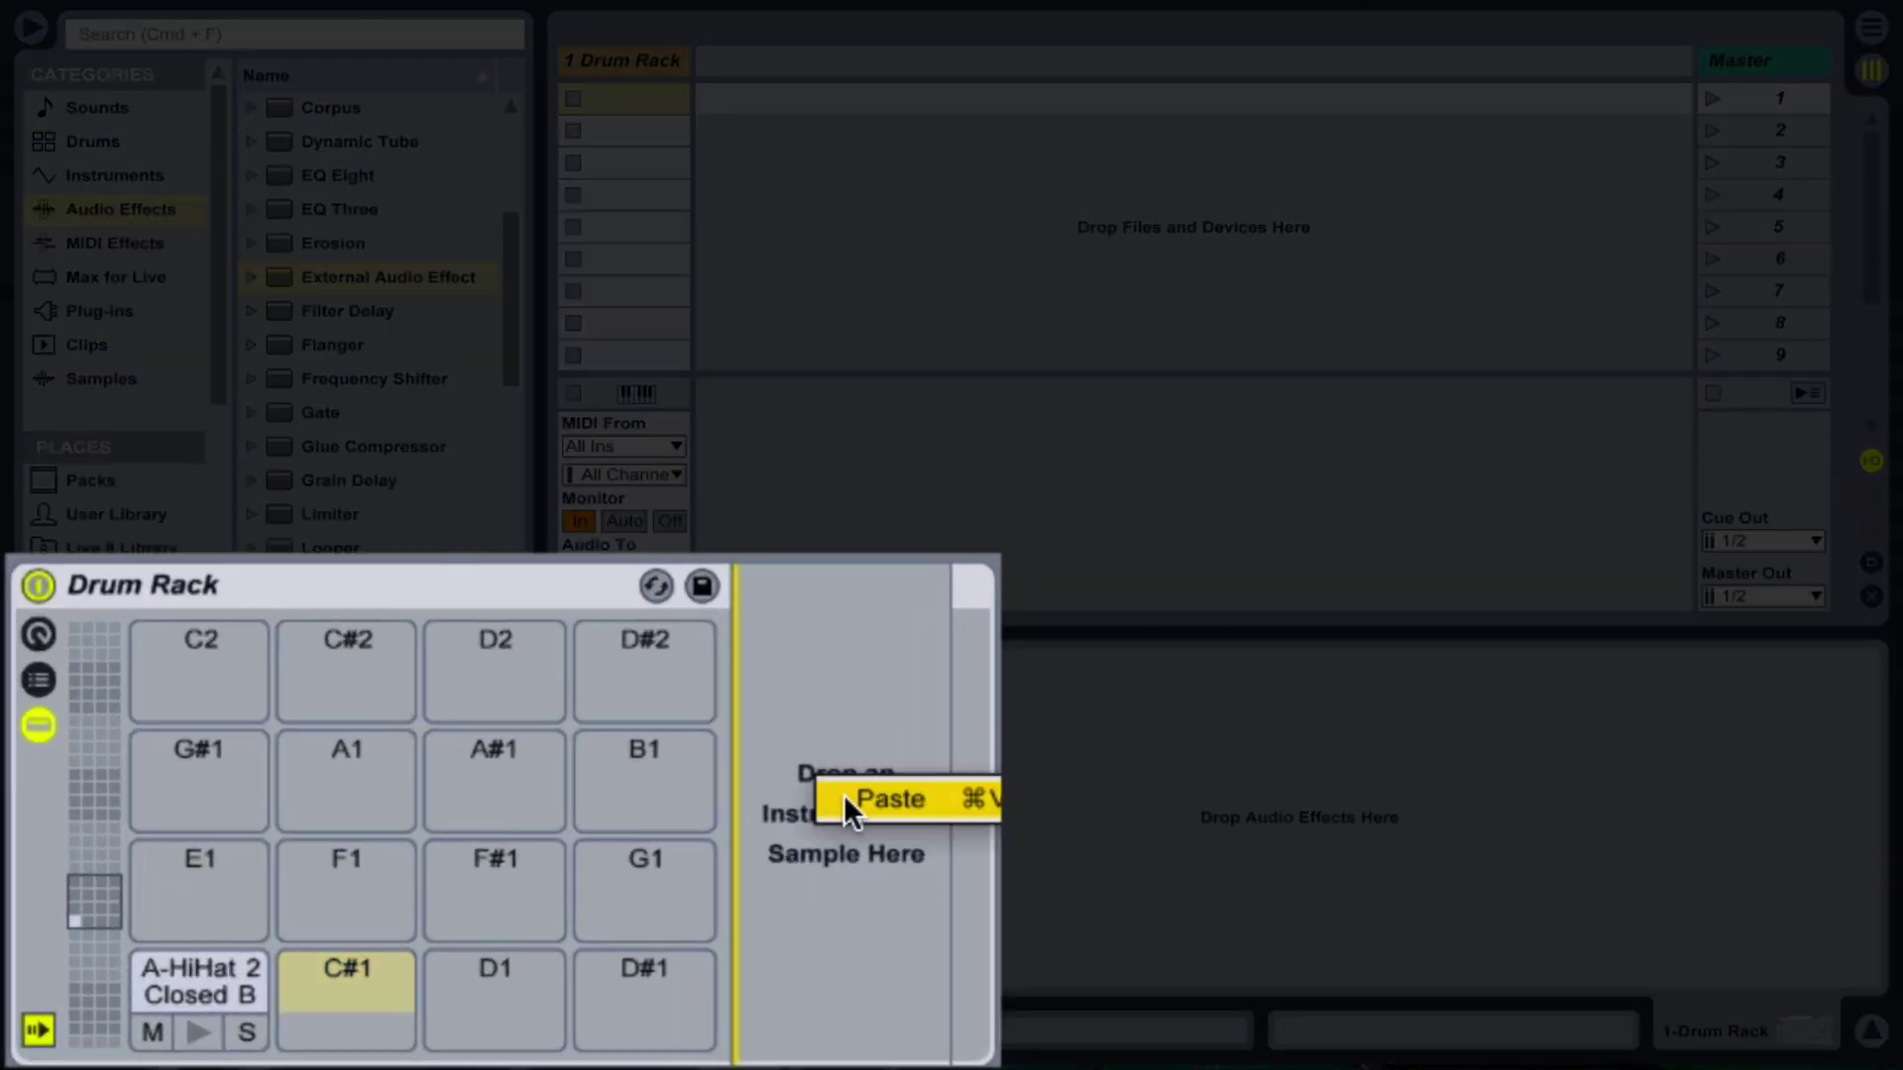
click(850, 795)
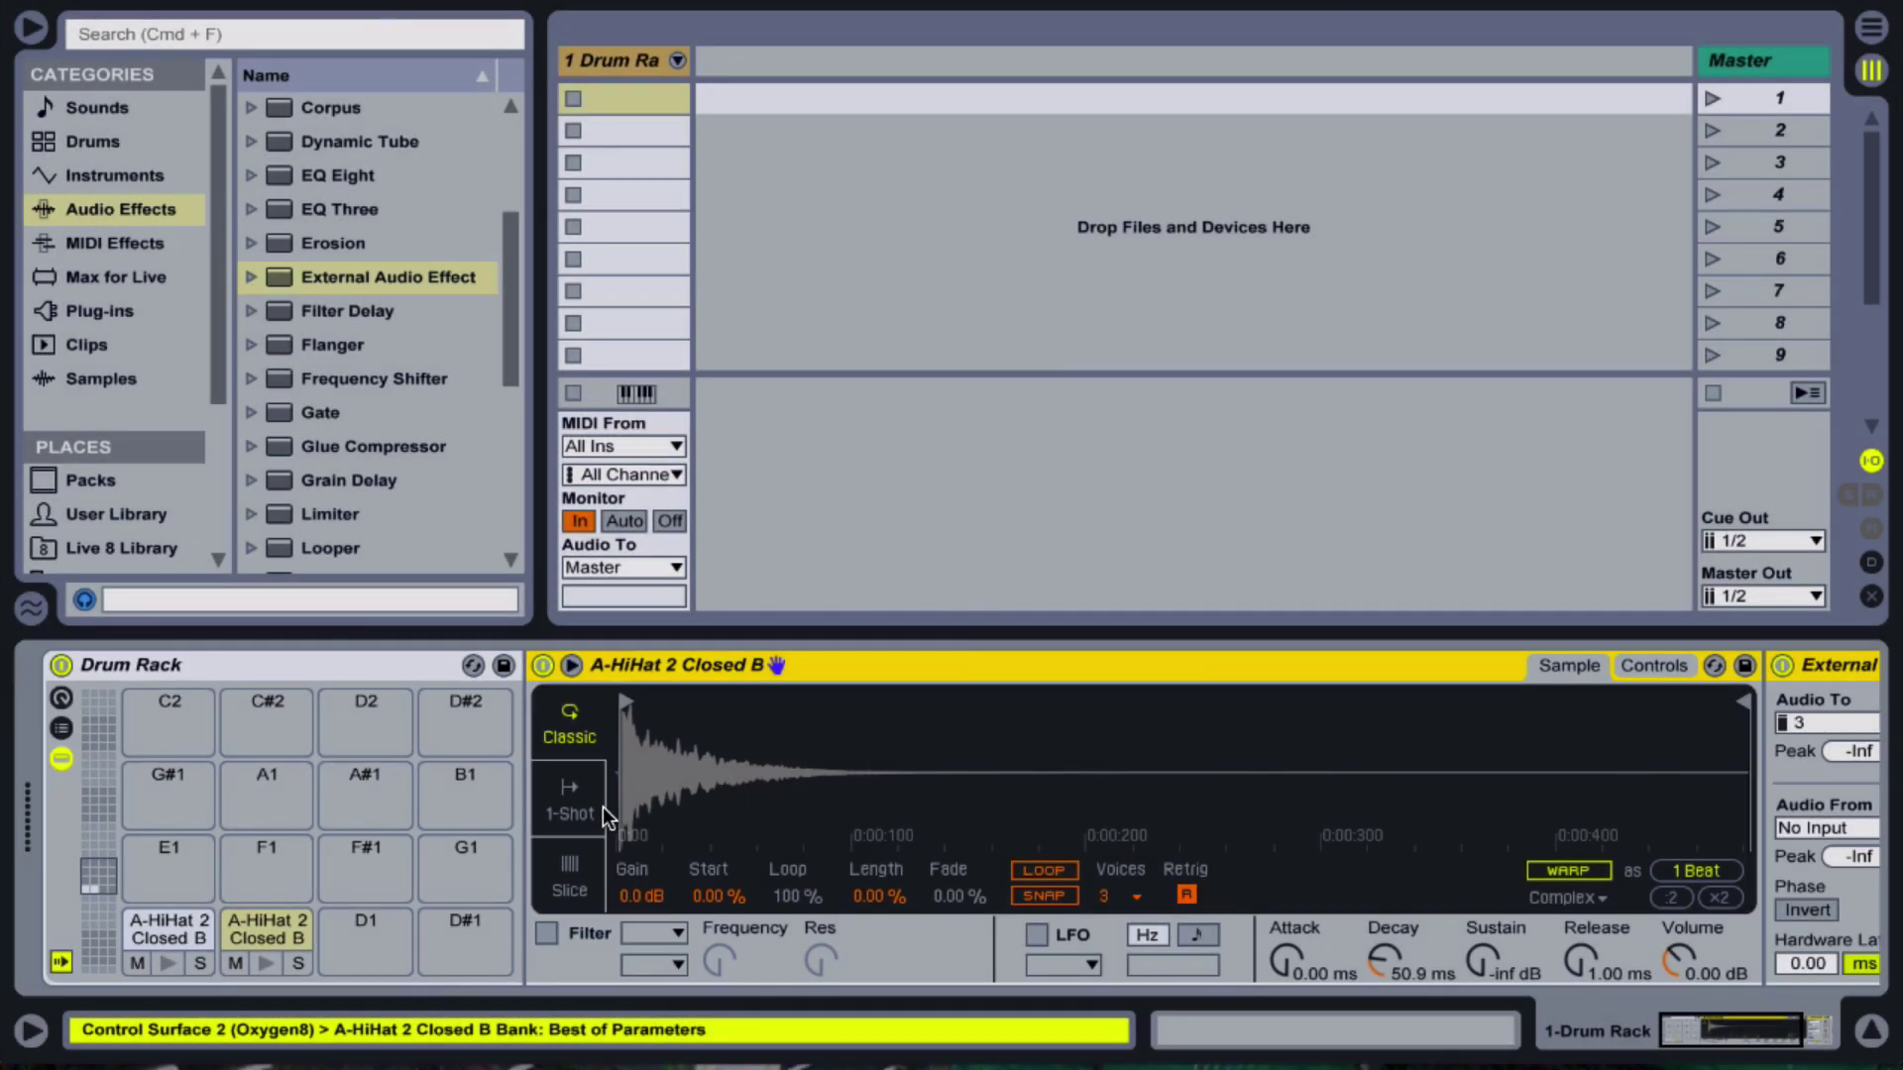
key(super+v)
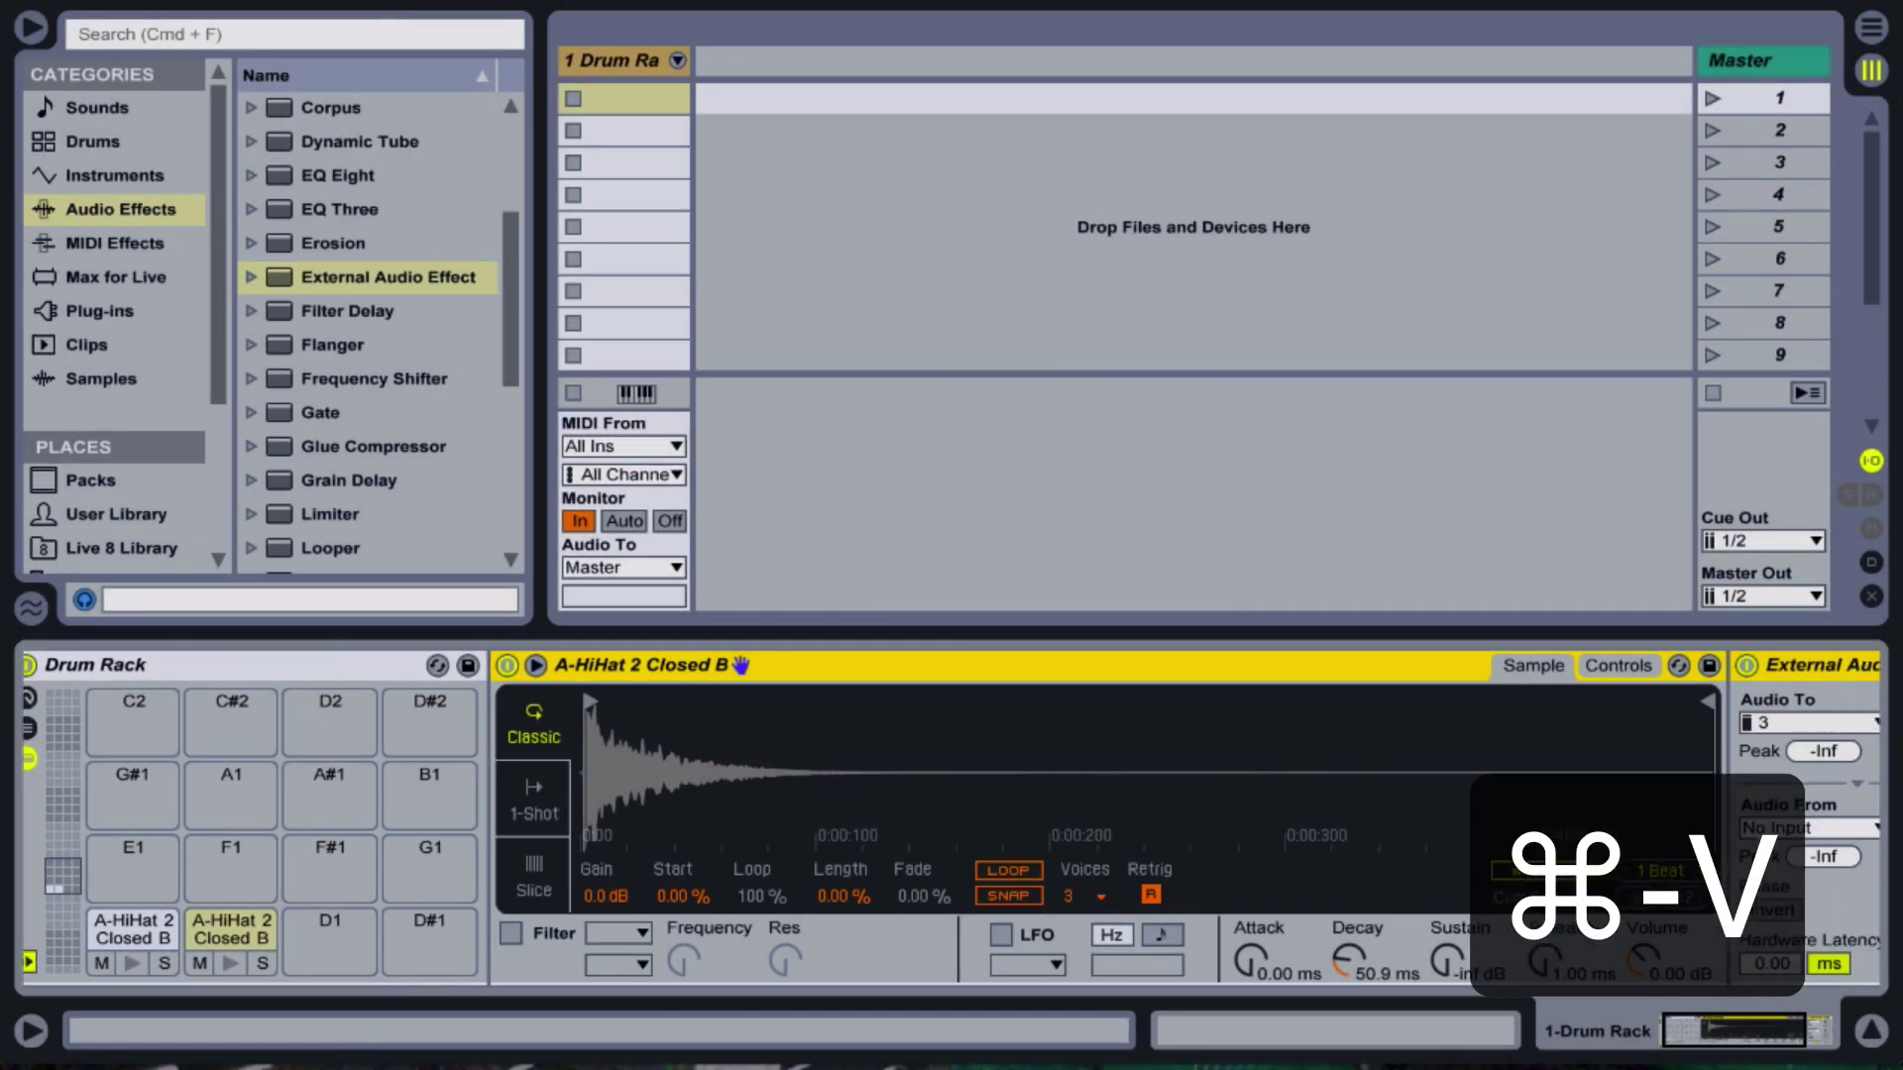
click(1661, 722)
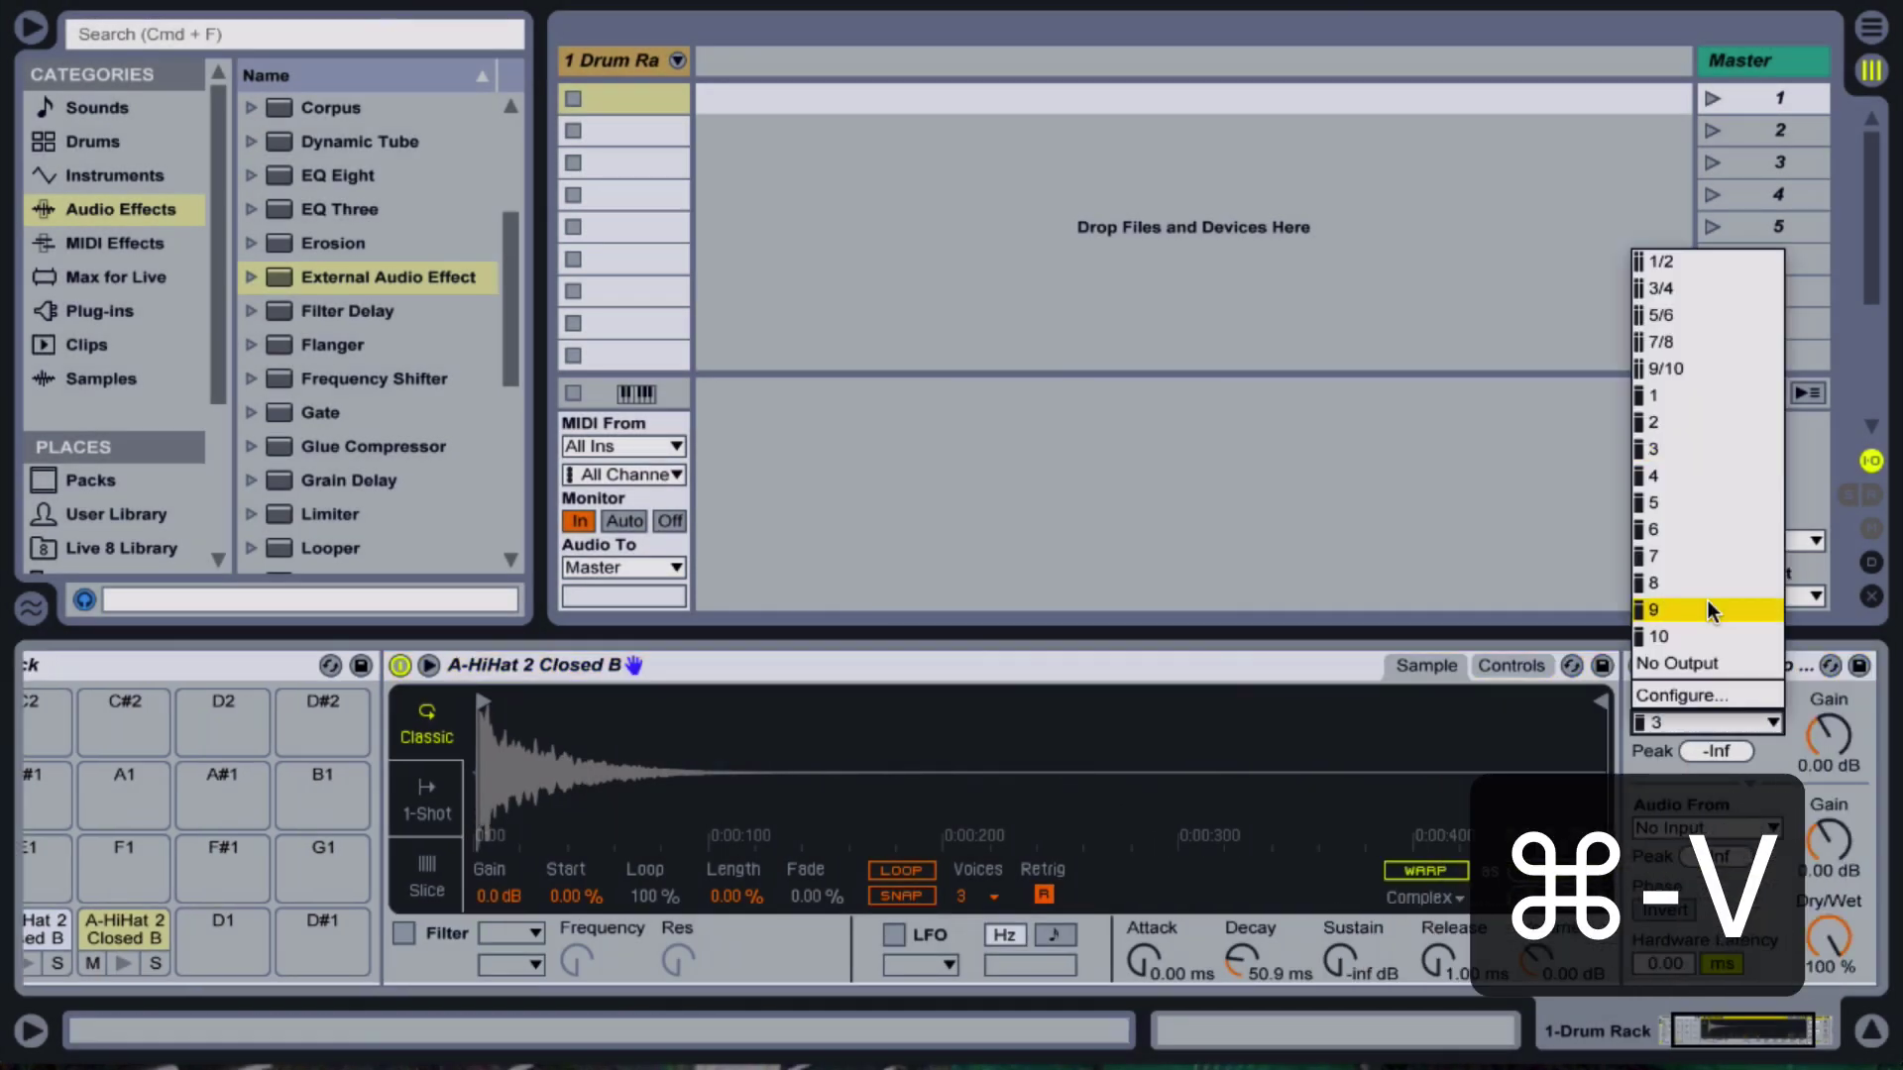
click(1665, 476)
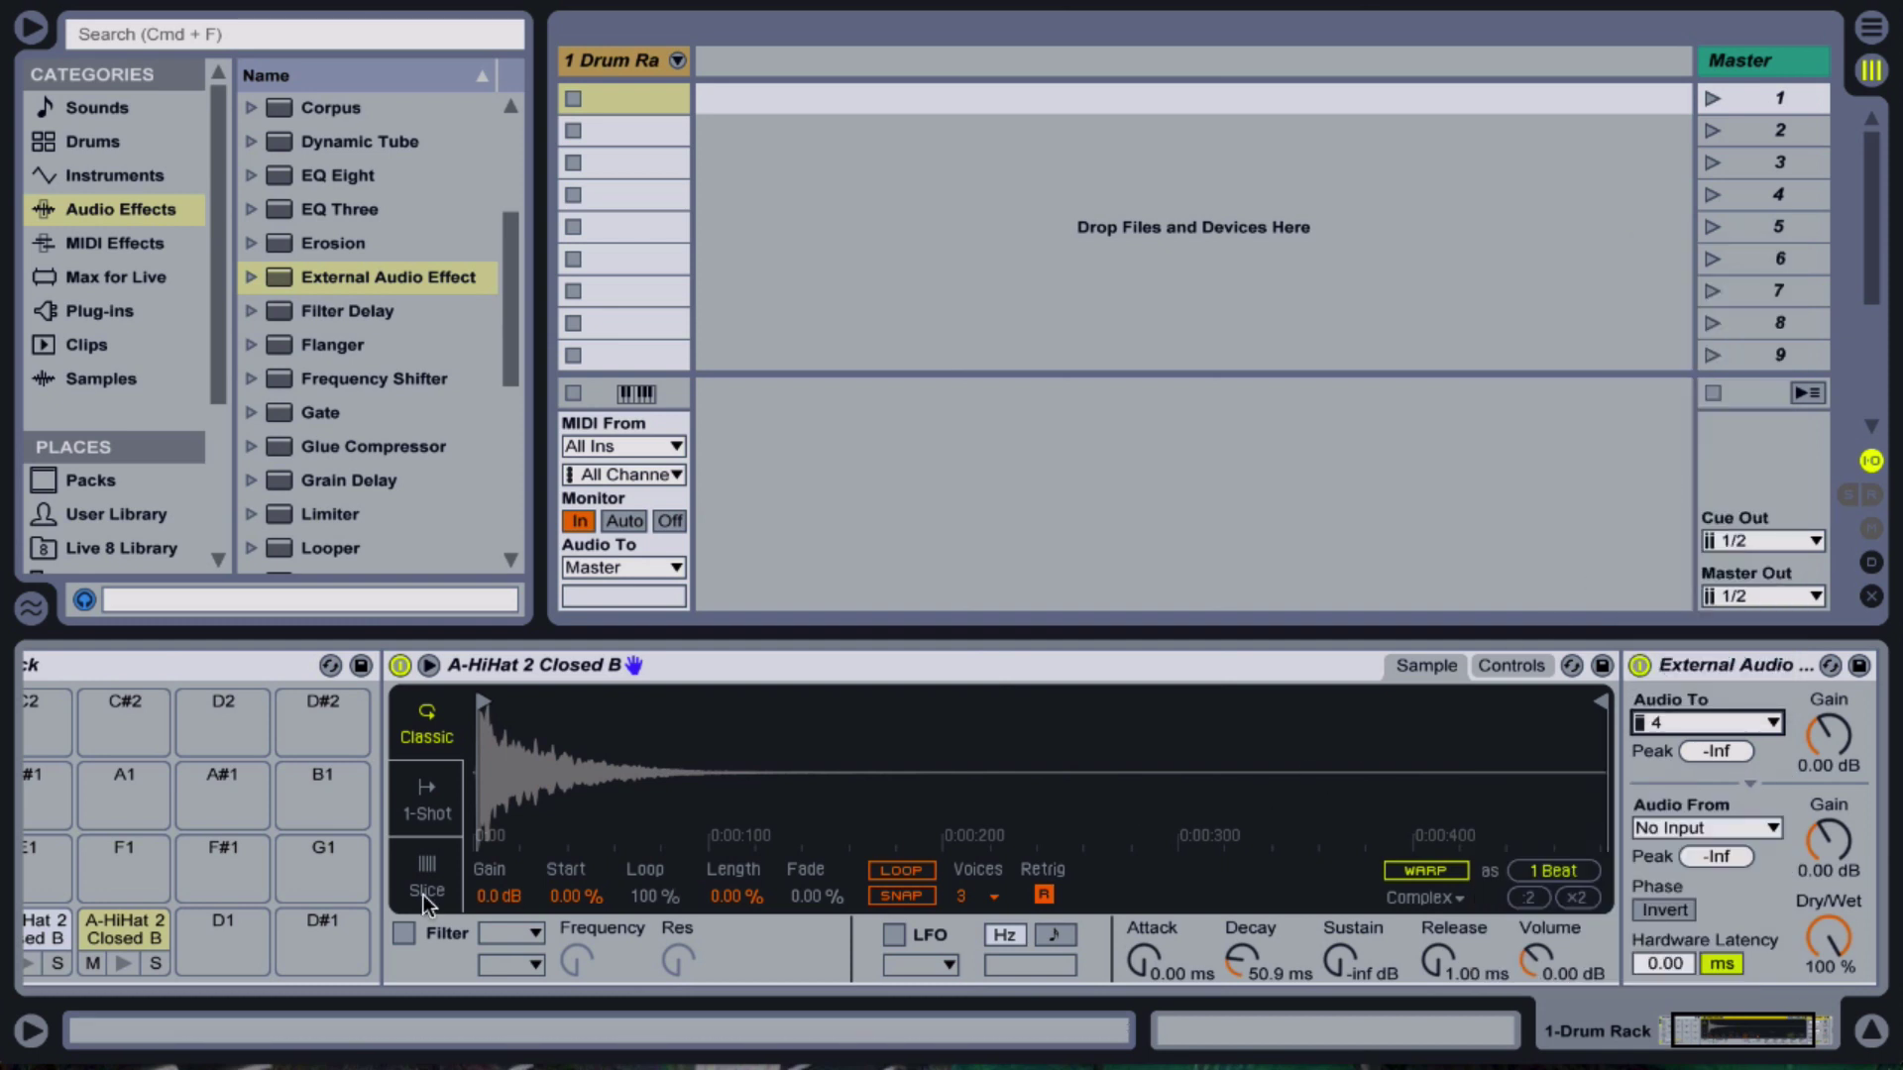
- Paste the hi-hat chain onto pads D1 and D#1, routed to outputs 5 and 6
click(198, 938)
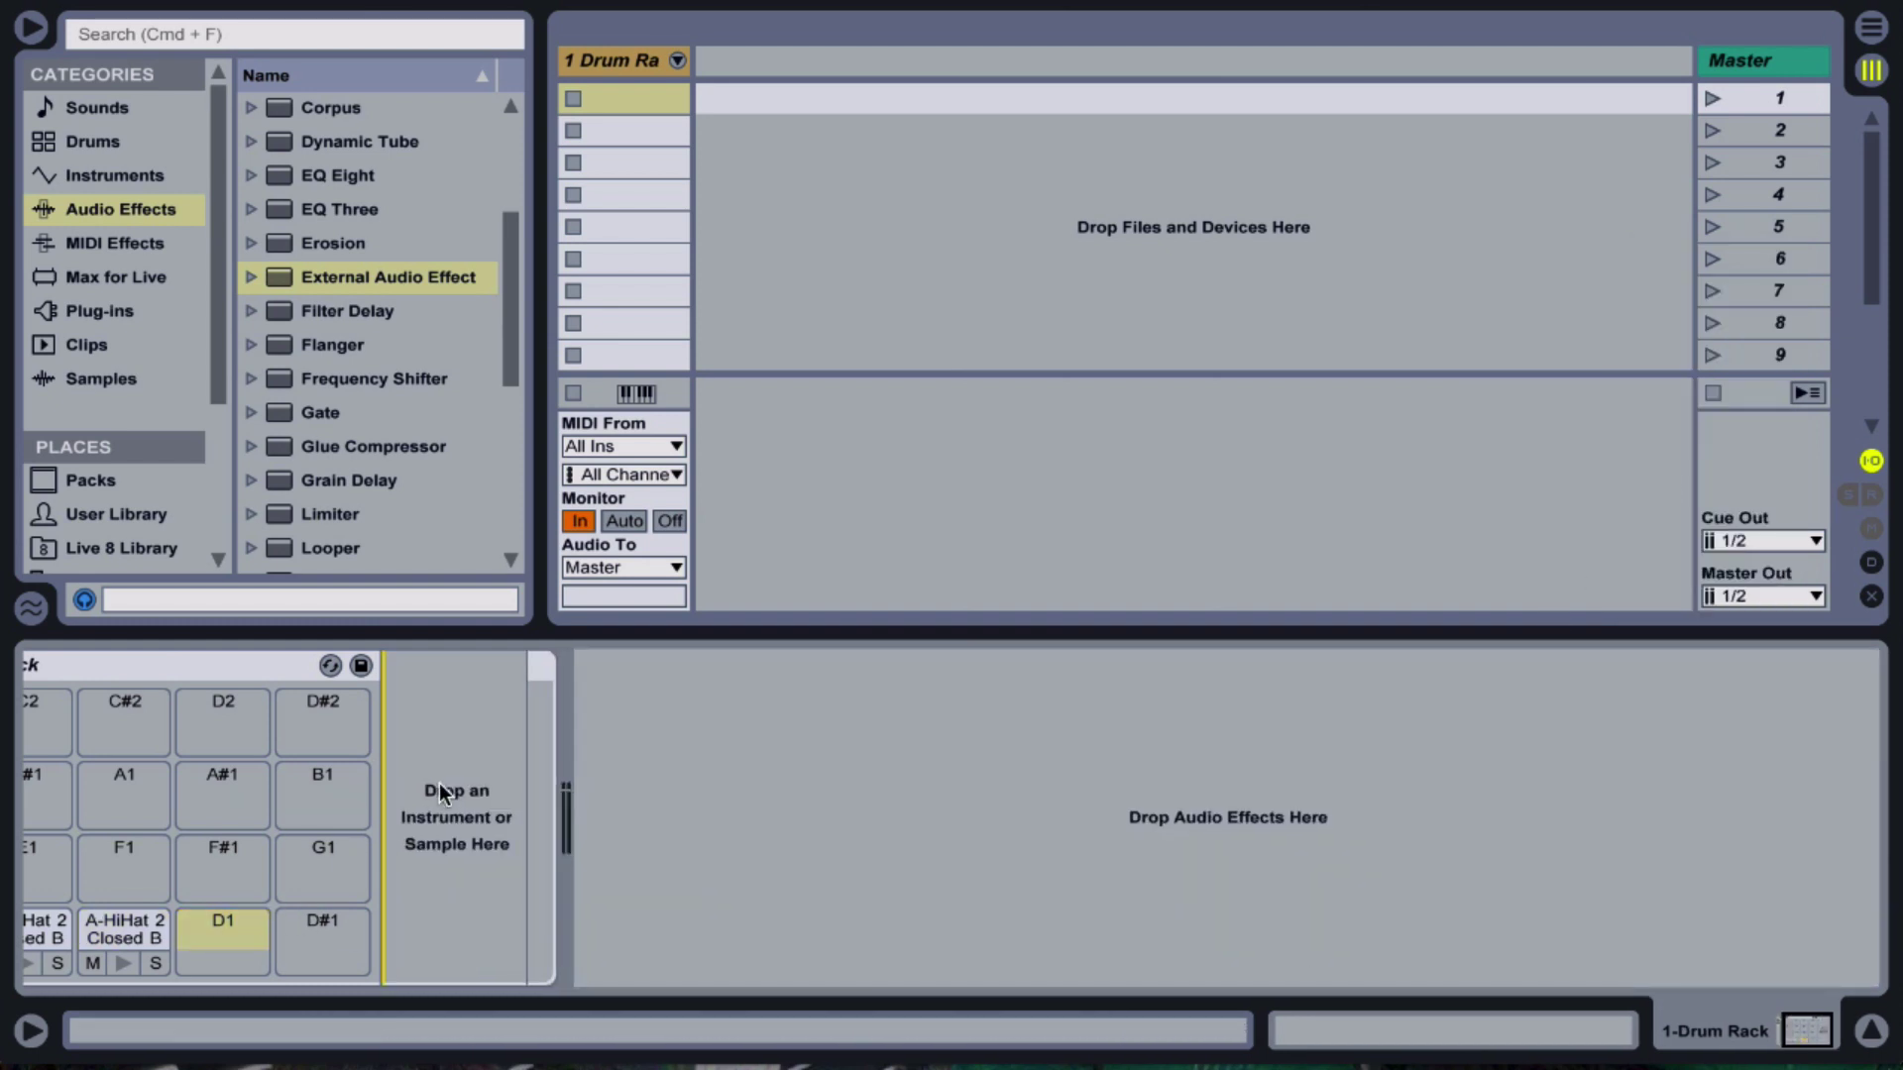
key(super+v)
click(1654, 707)
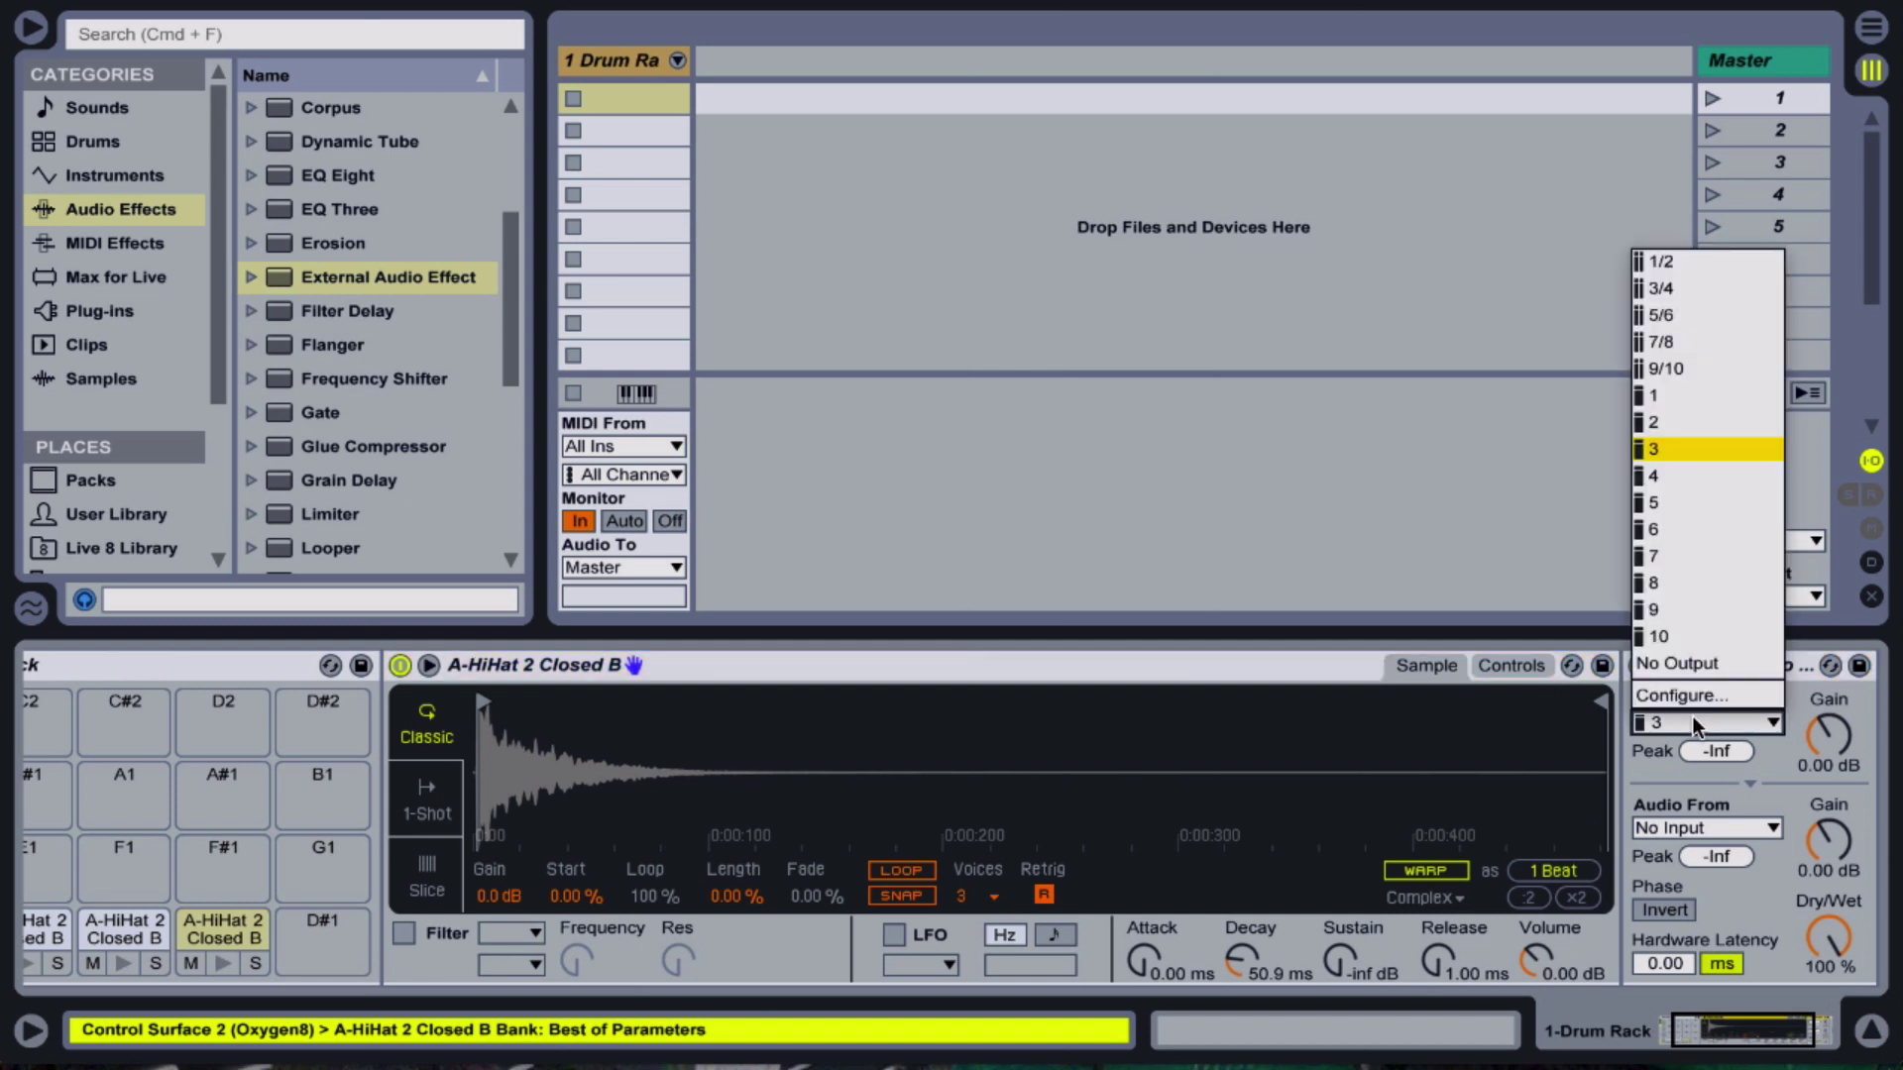
click(1685, 496)
click(306, 933)
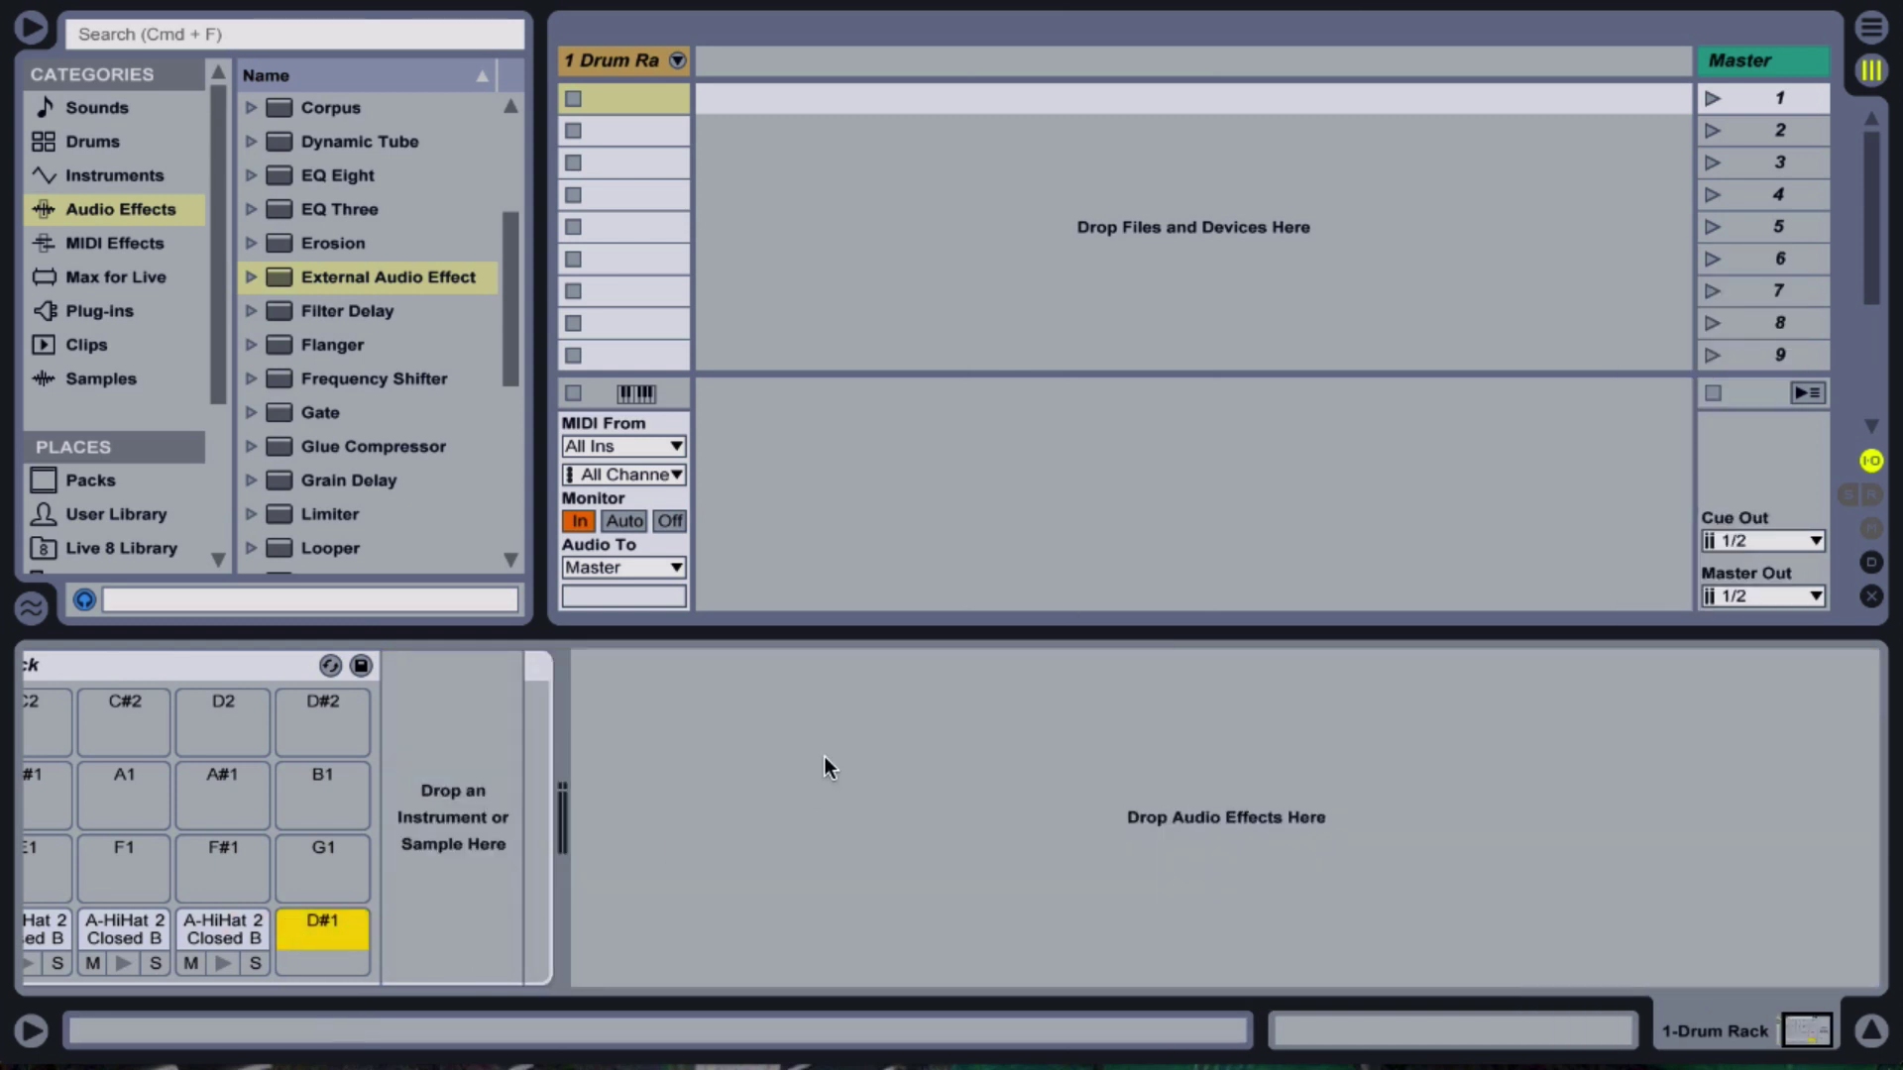
key(super+v)
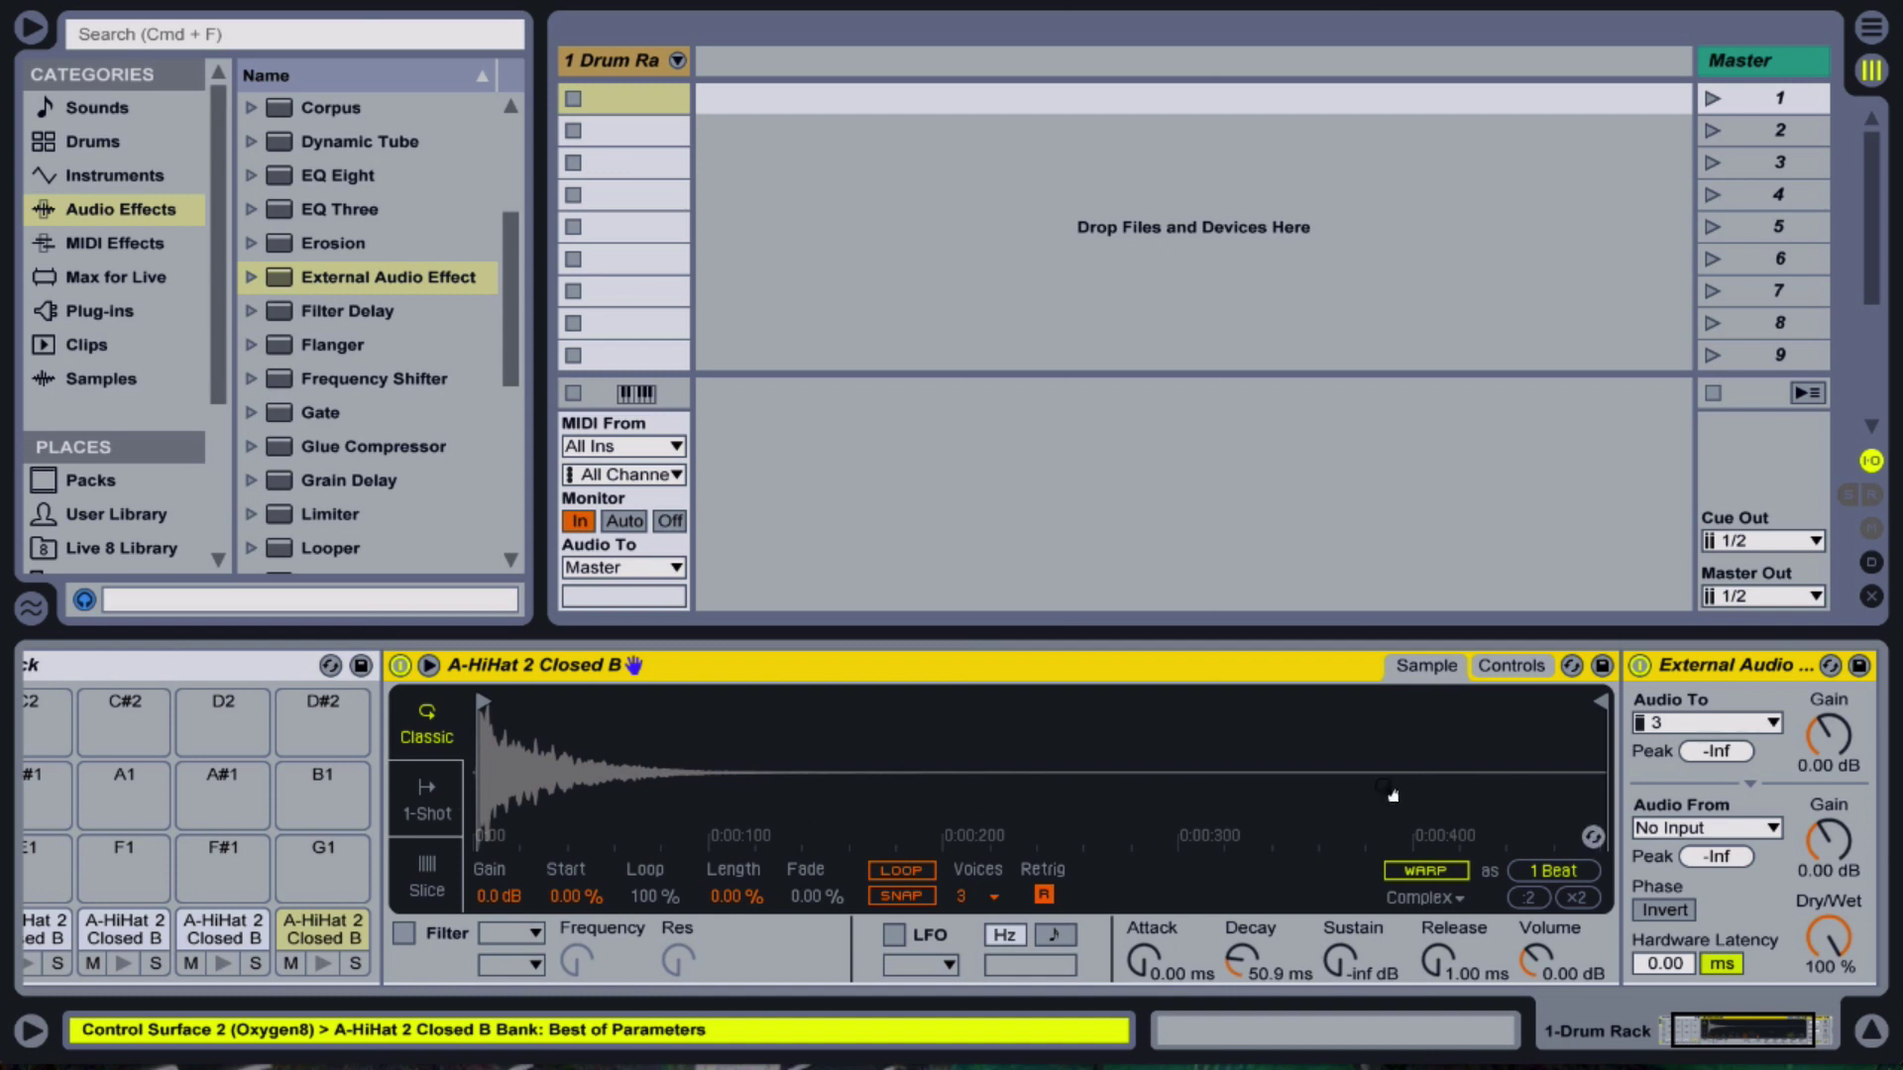
click(1723, 717)
click(1709, 512)
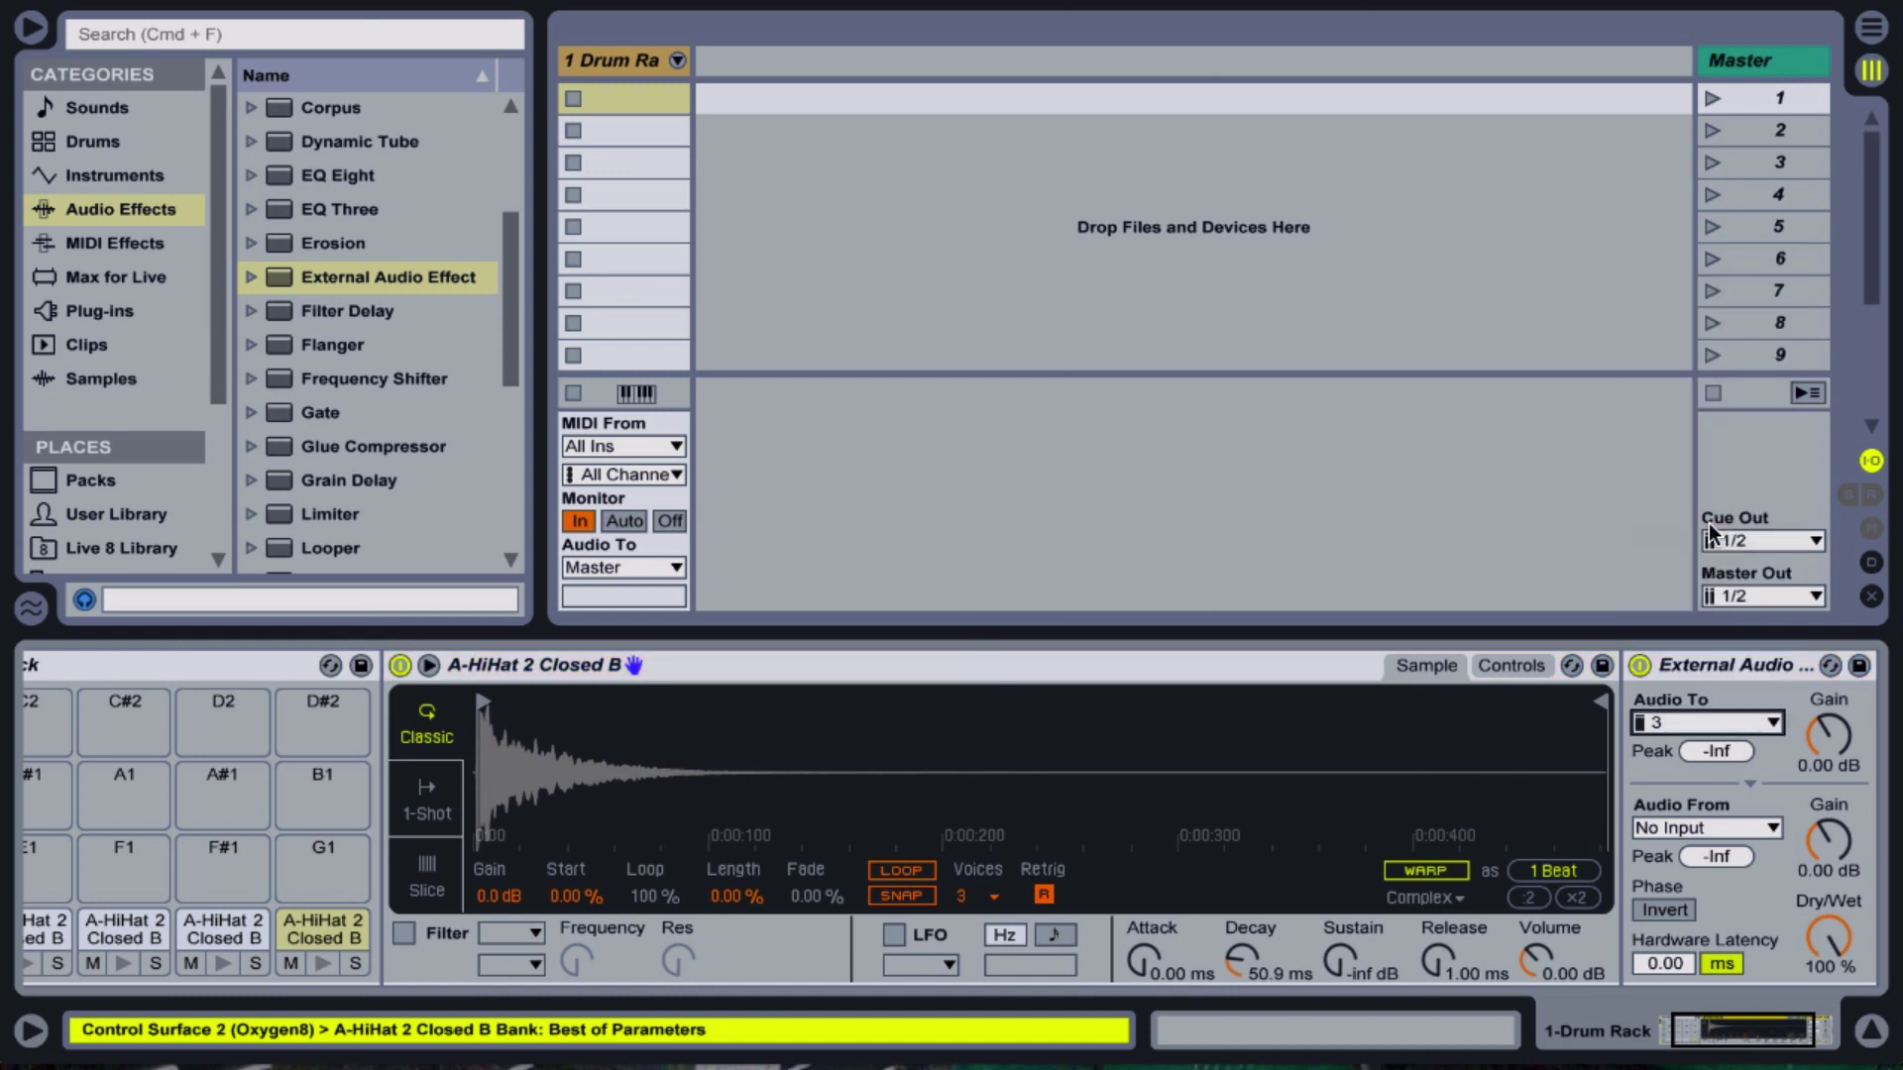
- Create a MIDI clip with bottom-row notes at 1.1, 1.2.3, 1.3.4 and row-2 notes at 1.2, 1.4
double_click(638, 99)
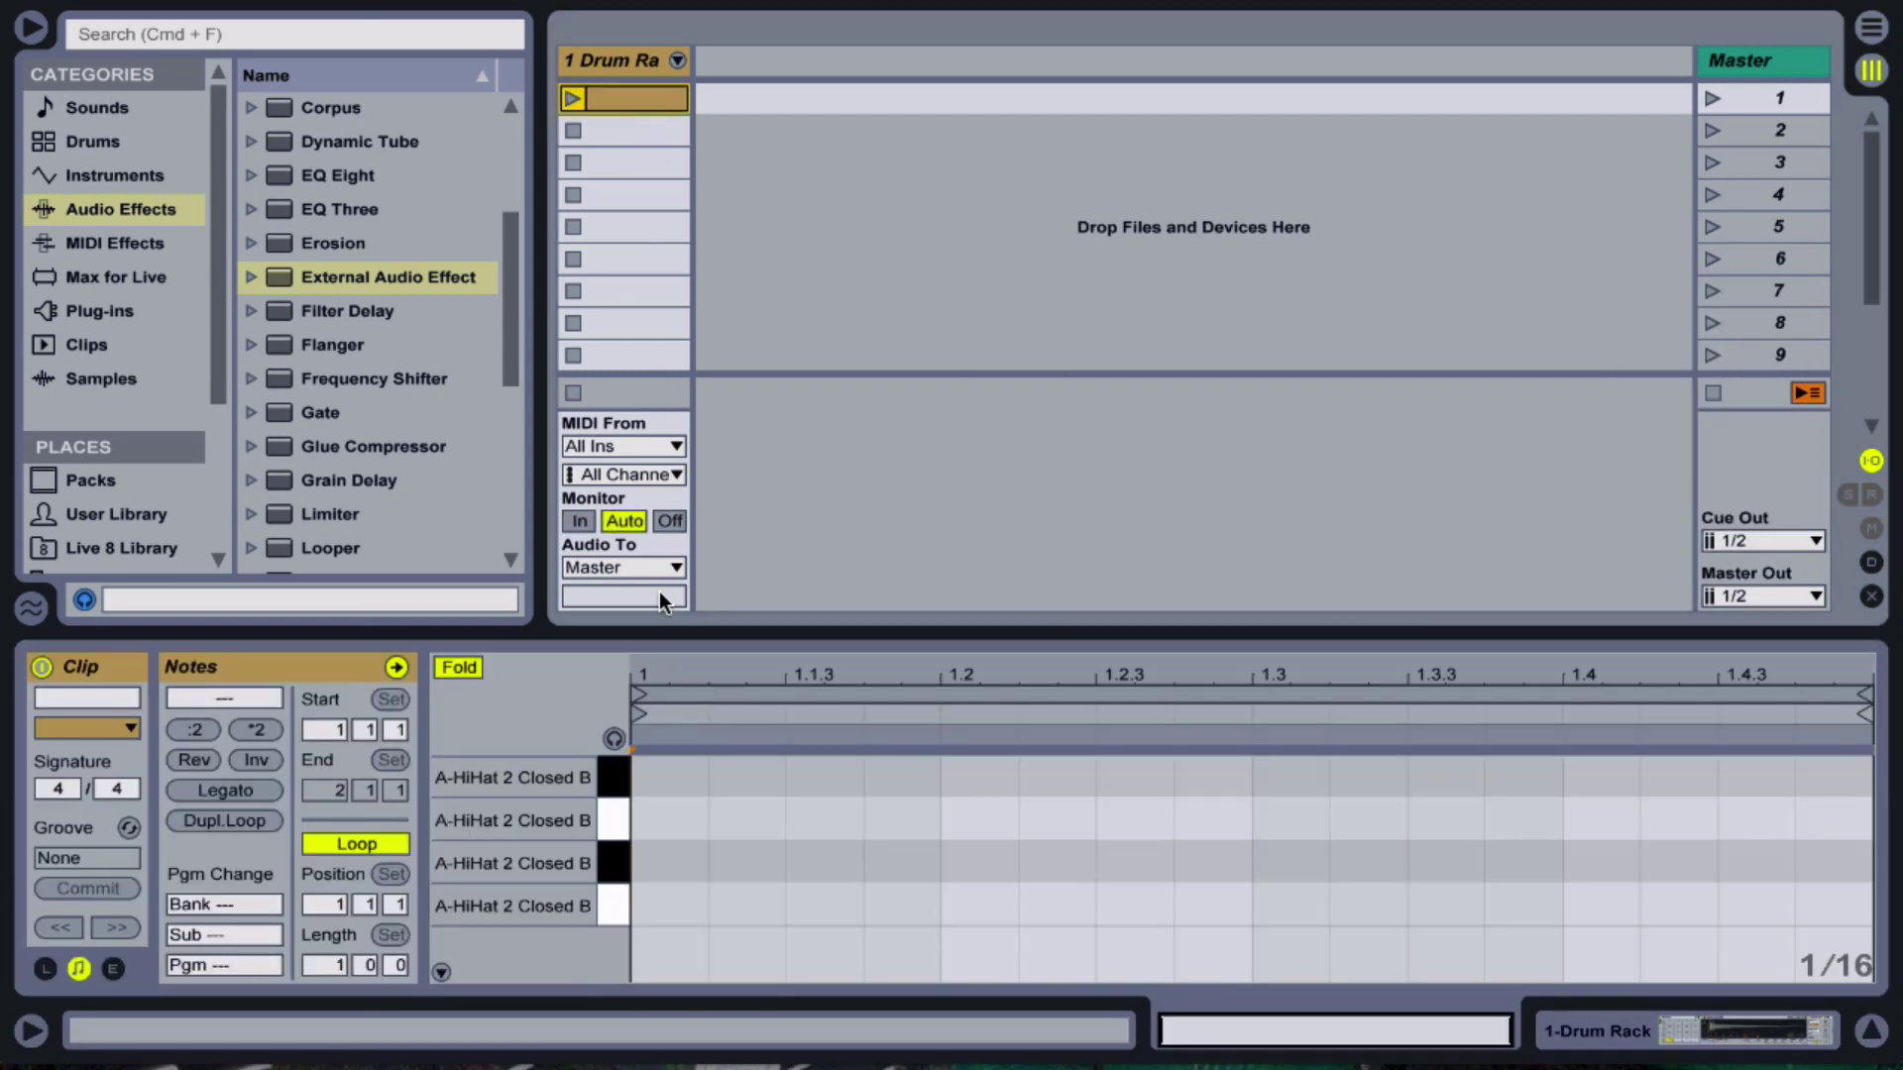
click(614, 739)
double_click(659, 905)
double_click(1132, 905)
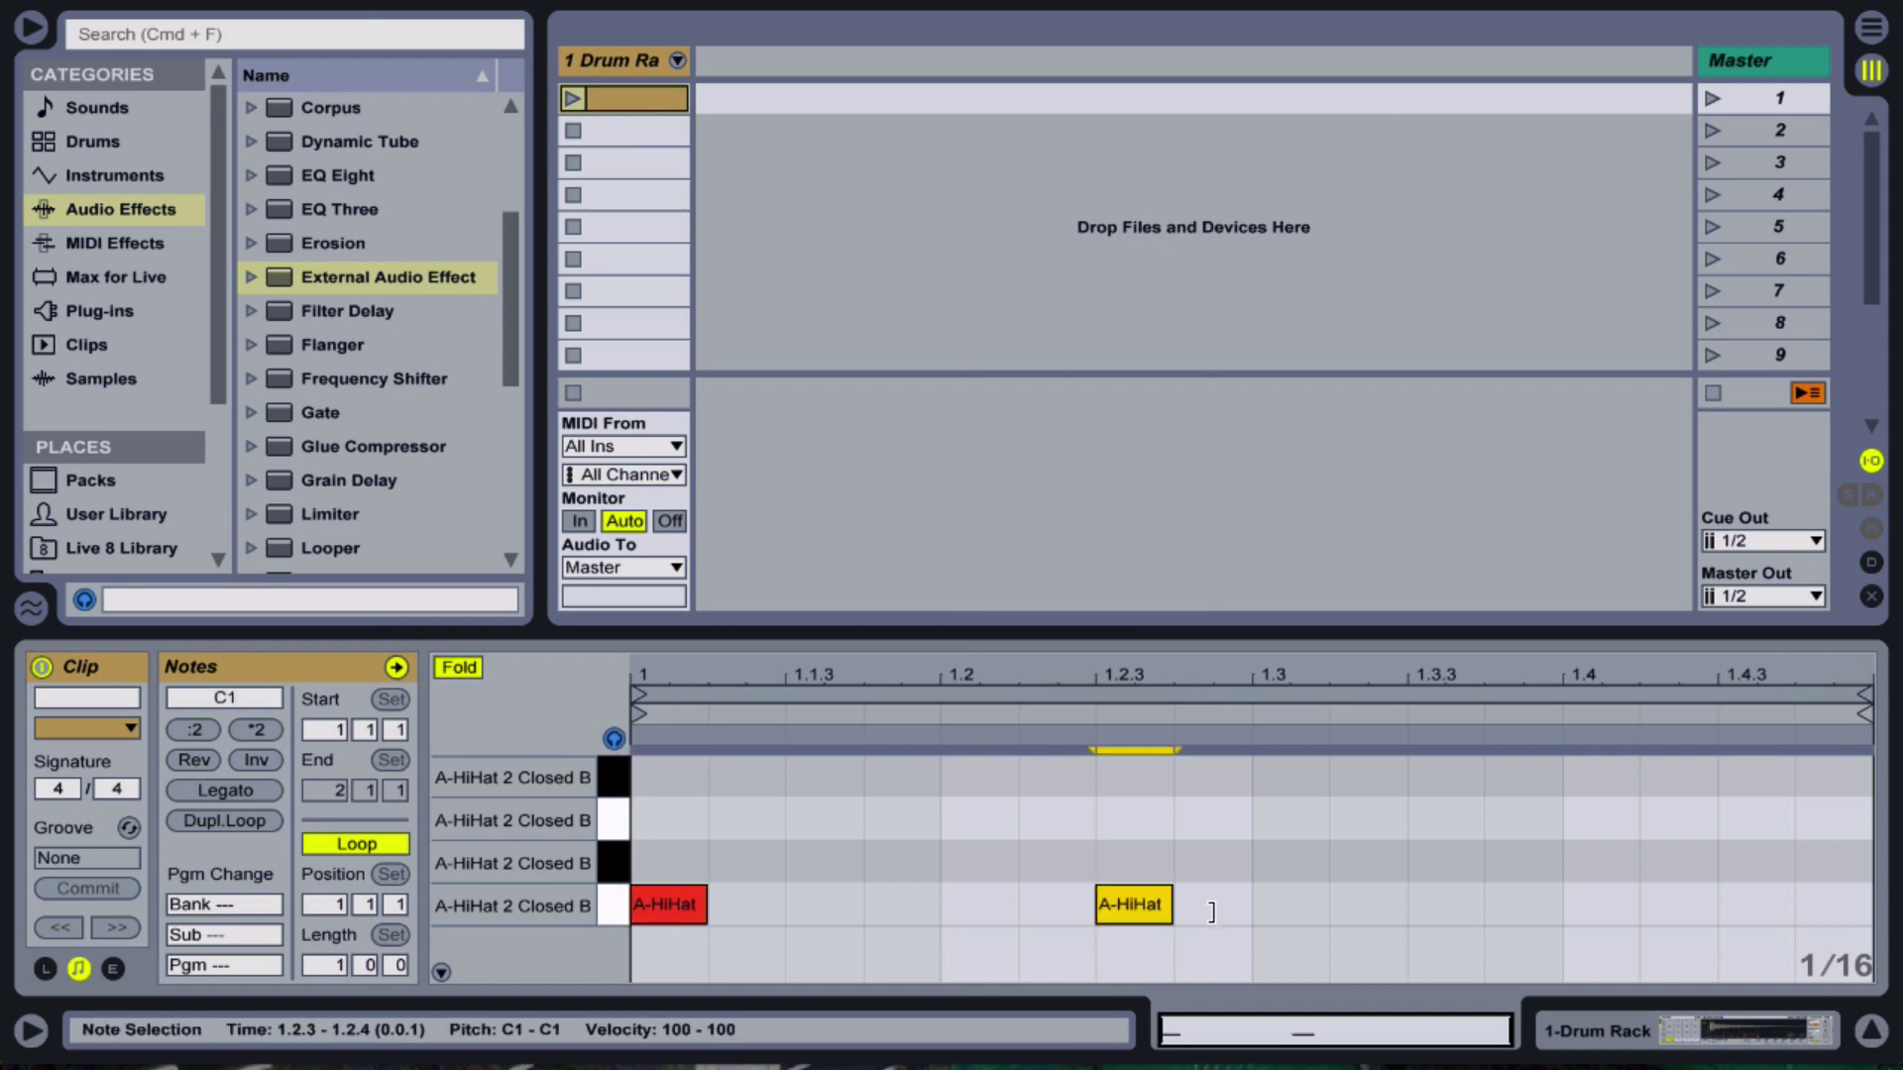
double_click(1447, 905)
drag(1465, 905, 1536, 905)
double_click(978, 862)
double_click(1601, 819)
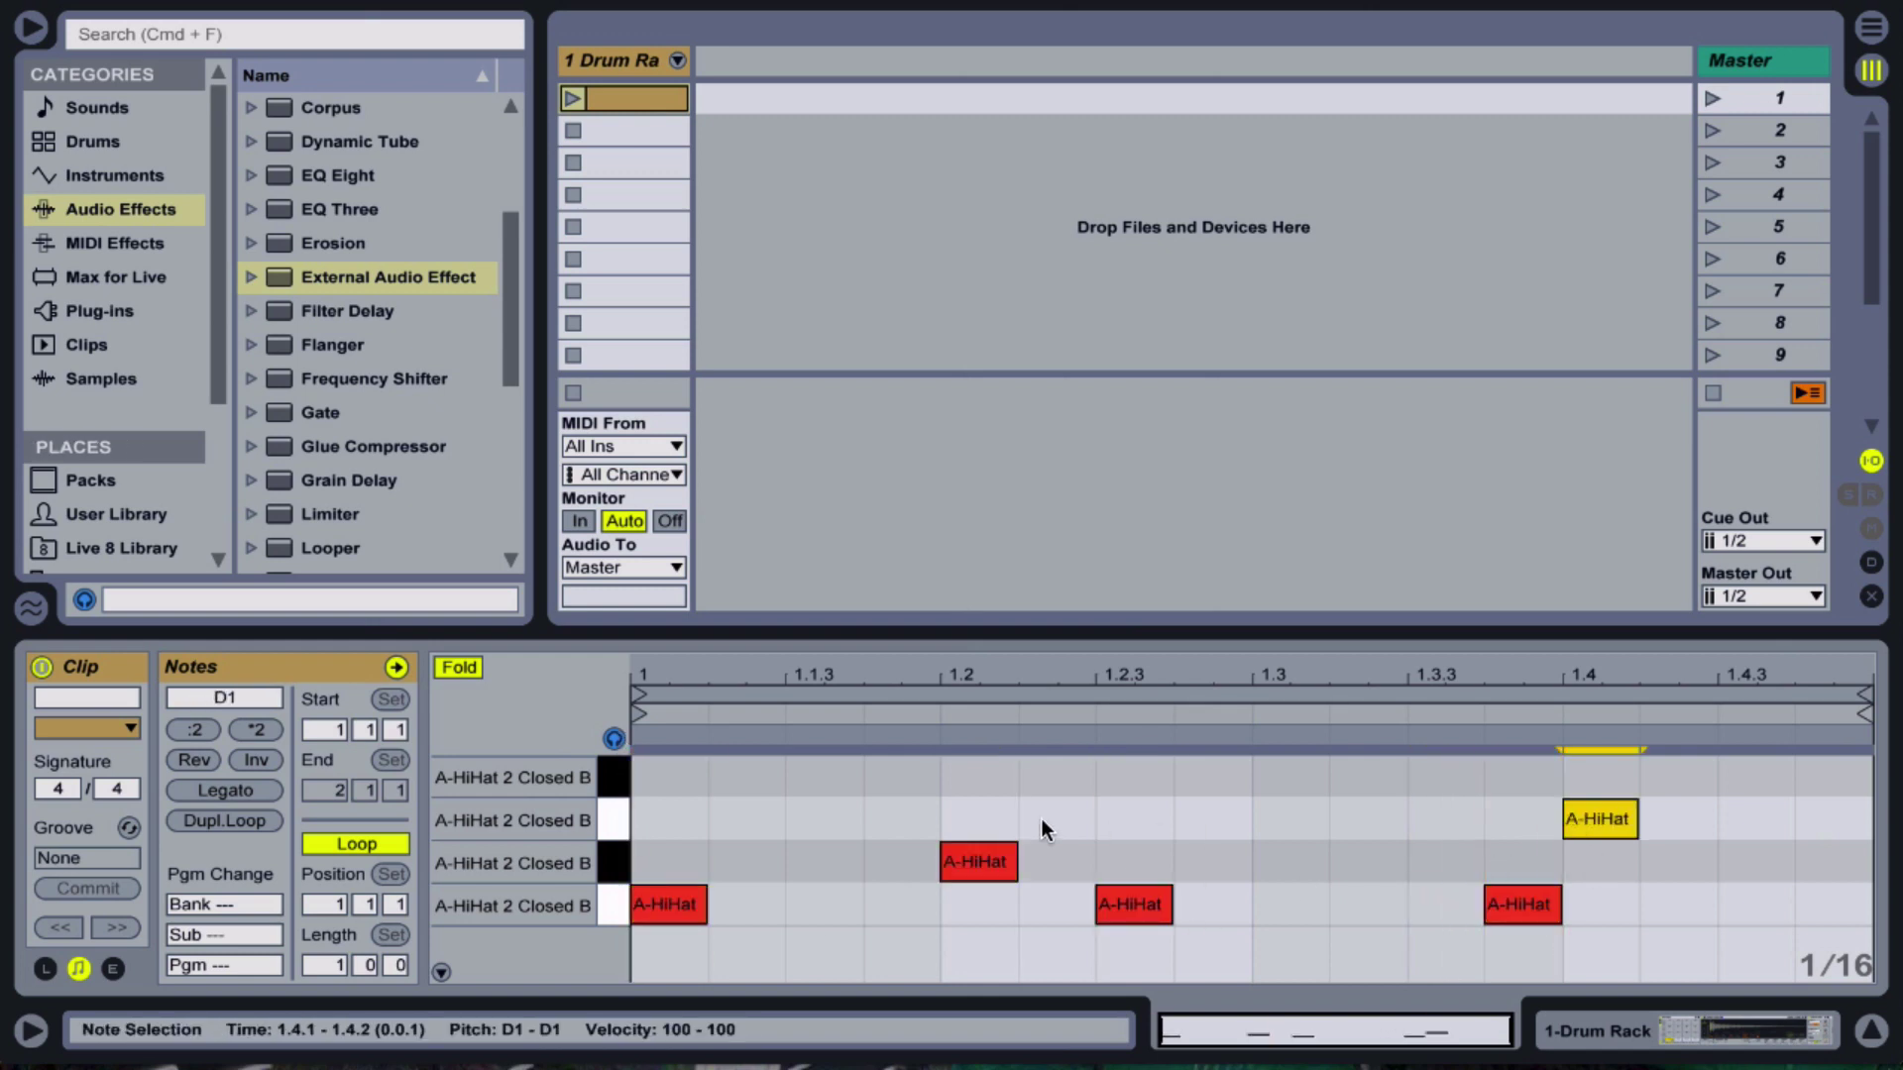
double_click(978, 819)
- Fill row 3 with sixteenth notes, delete six of them, and add a top-row note at 1.3.2
drag(669, 861, 1833, 861)
double_click(1759, 861)
double_click(1601, 861)
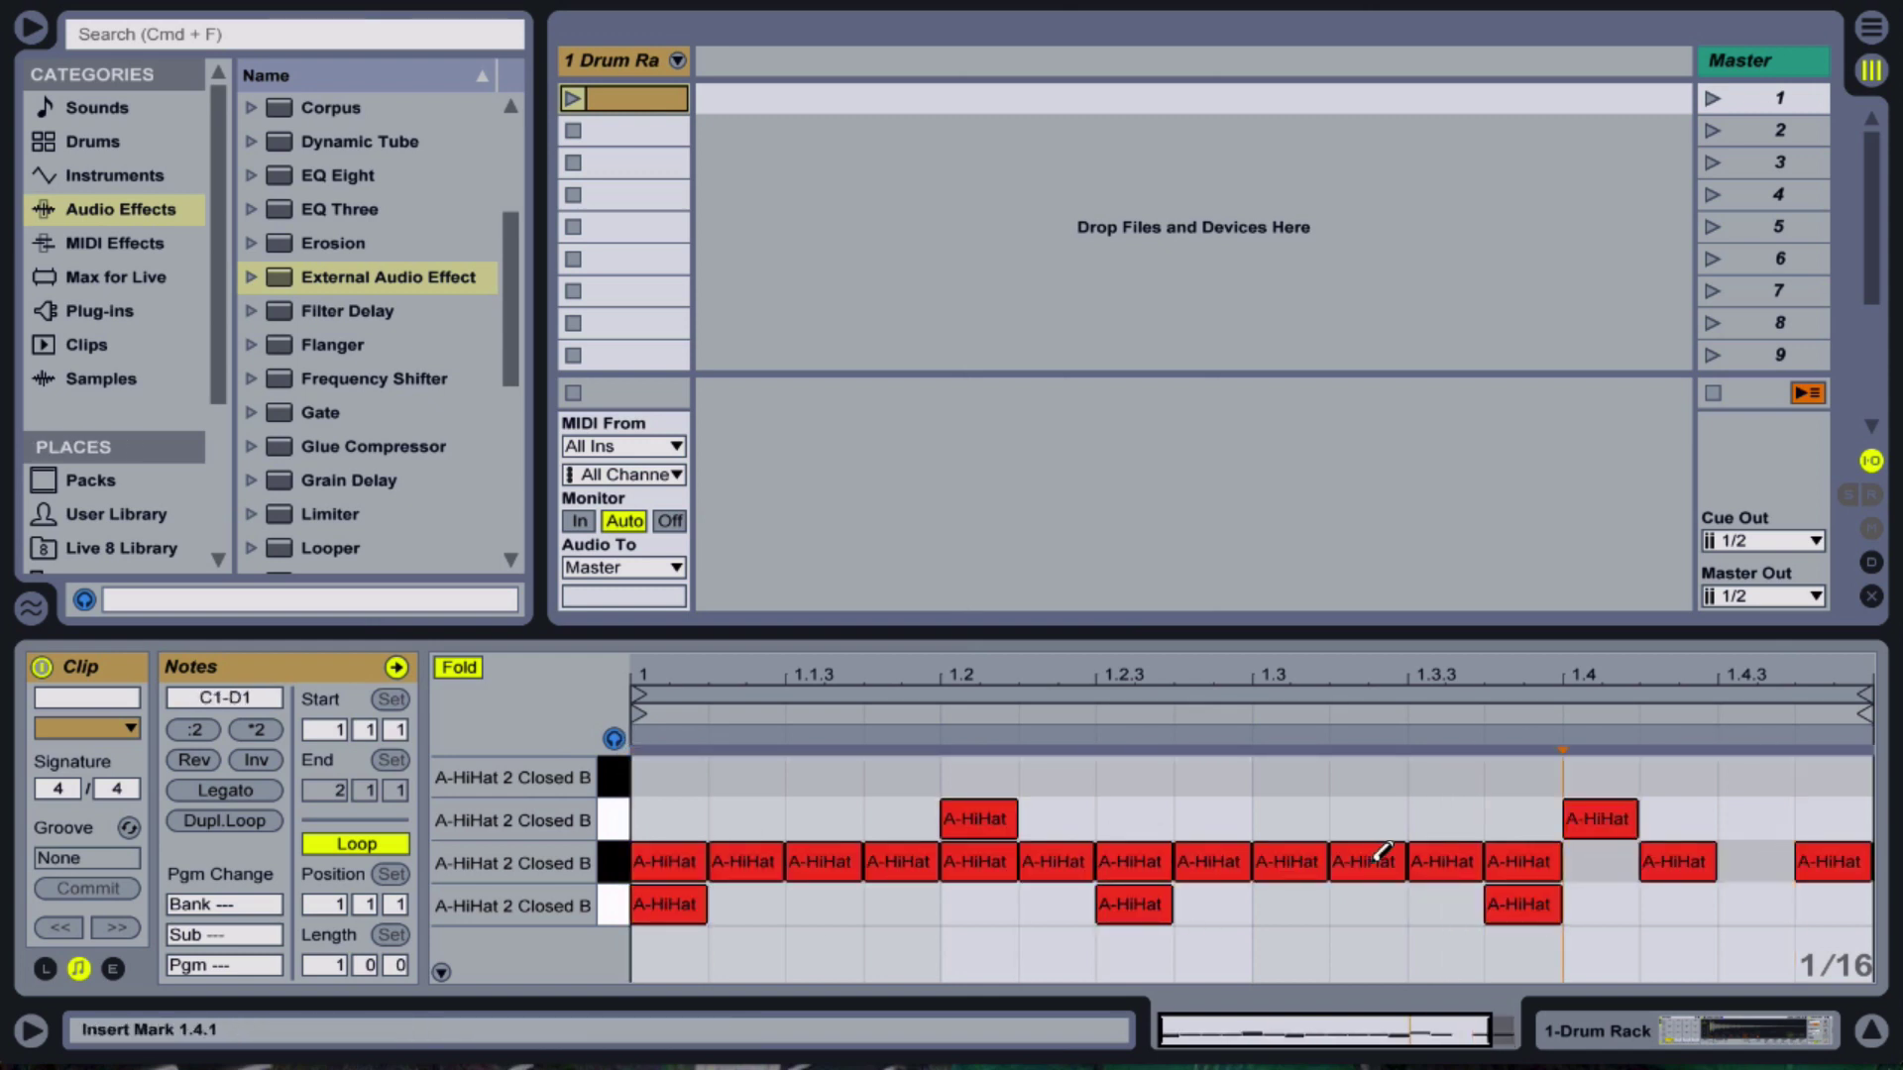
double_click(1367, 862)
double_click(1135, 861)
double_click(902, 861)
double_click(746, 861)
double_click(1366, 777)
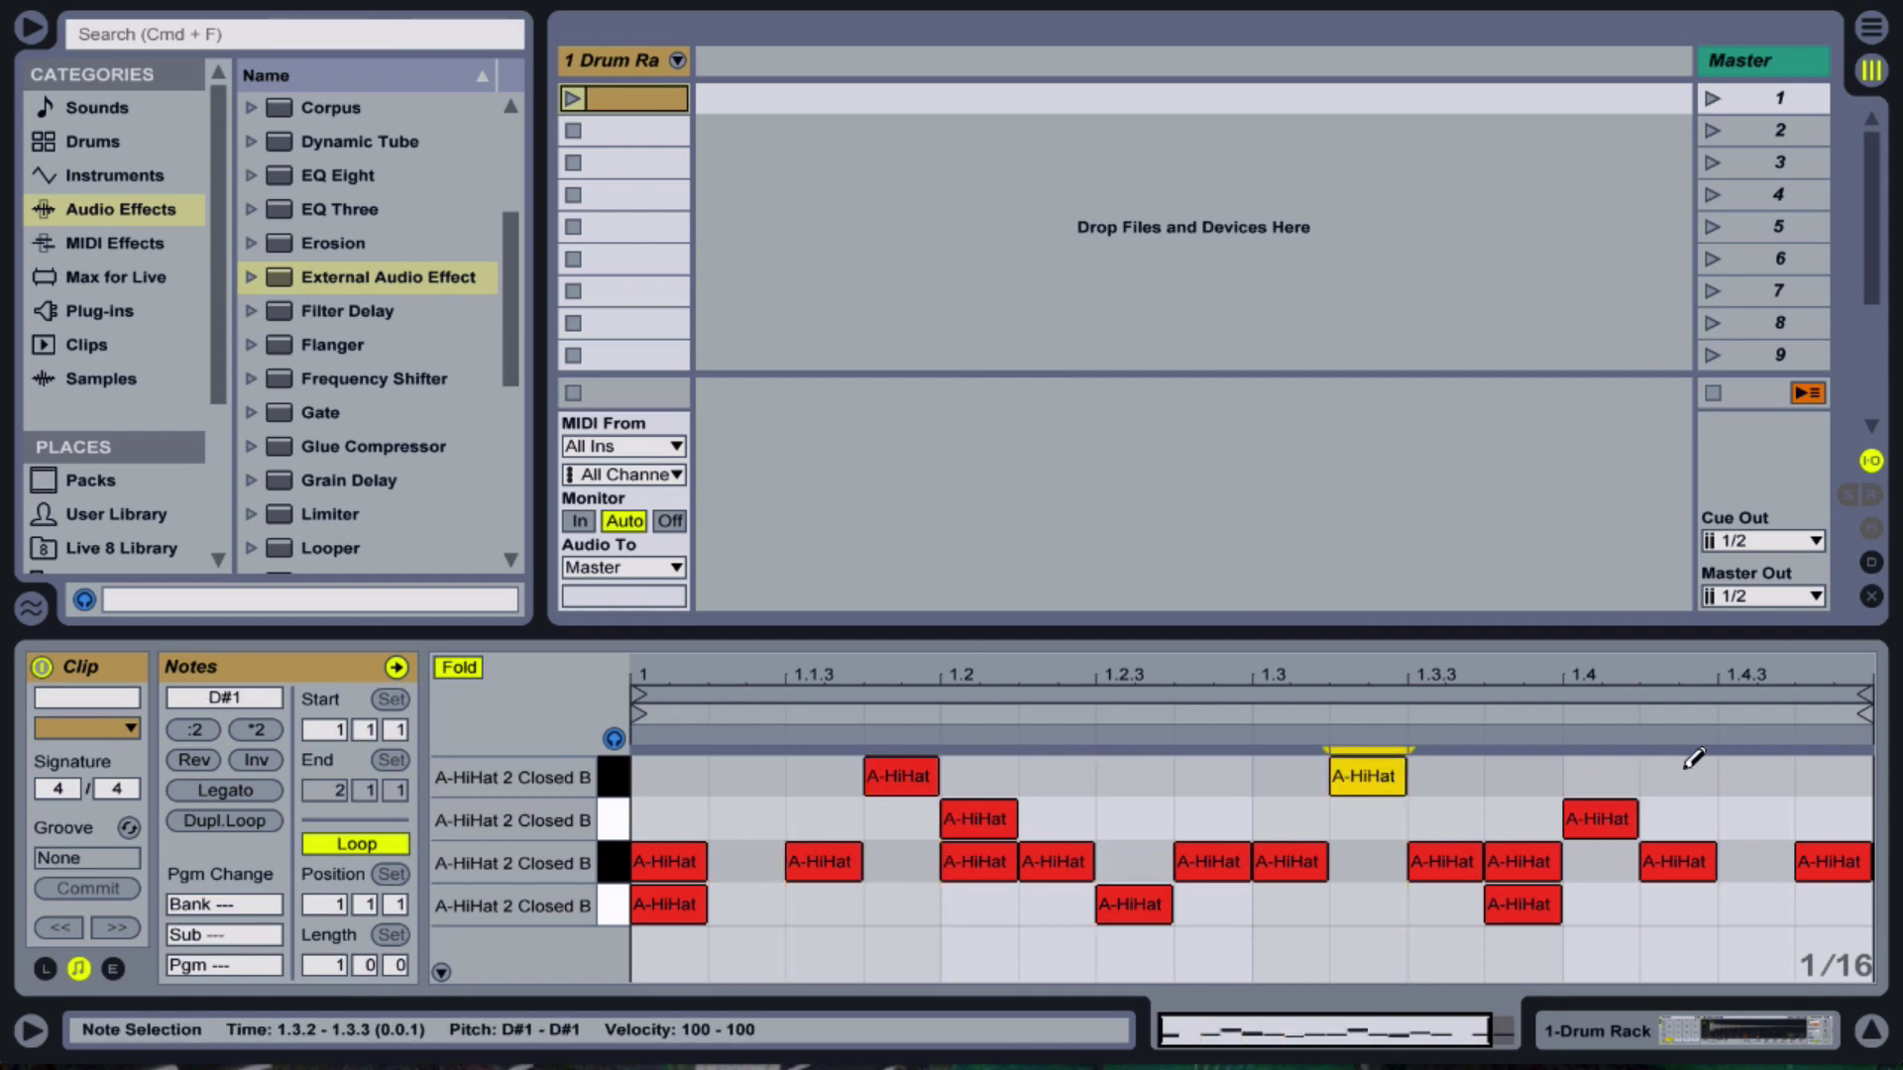
- Rename the first three Drum Rack pads Kick, Hihat and Snare
key(shift+Tab)
click(159, 938)
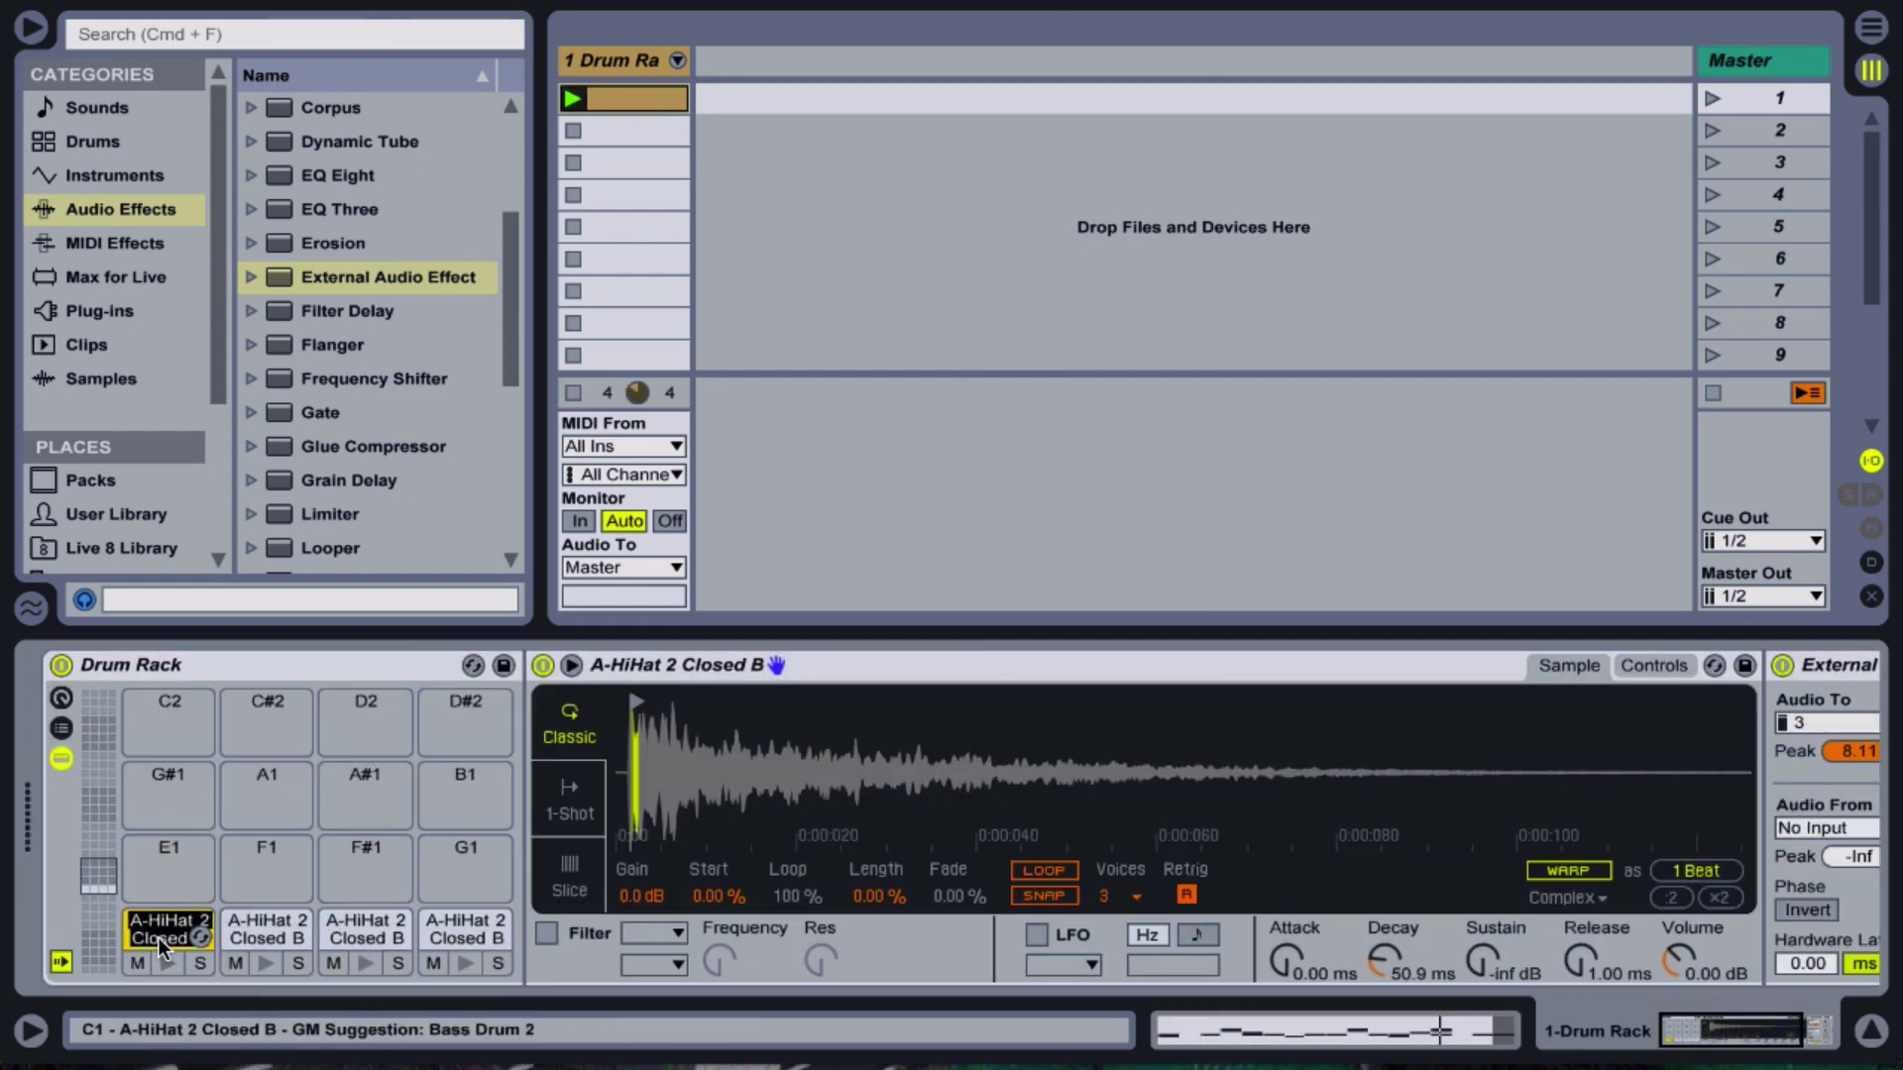
text(Kick)
click(264, 930)
key(super+r)
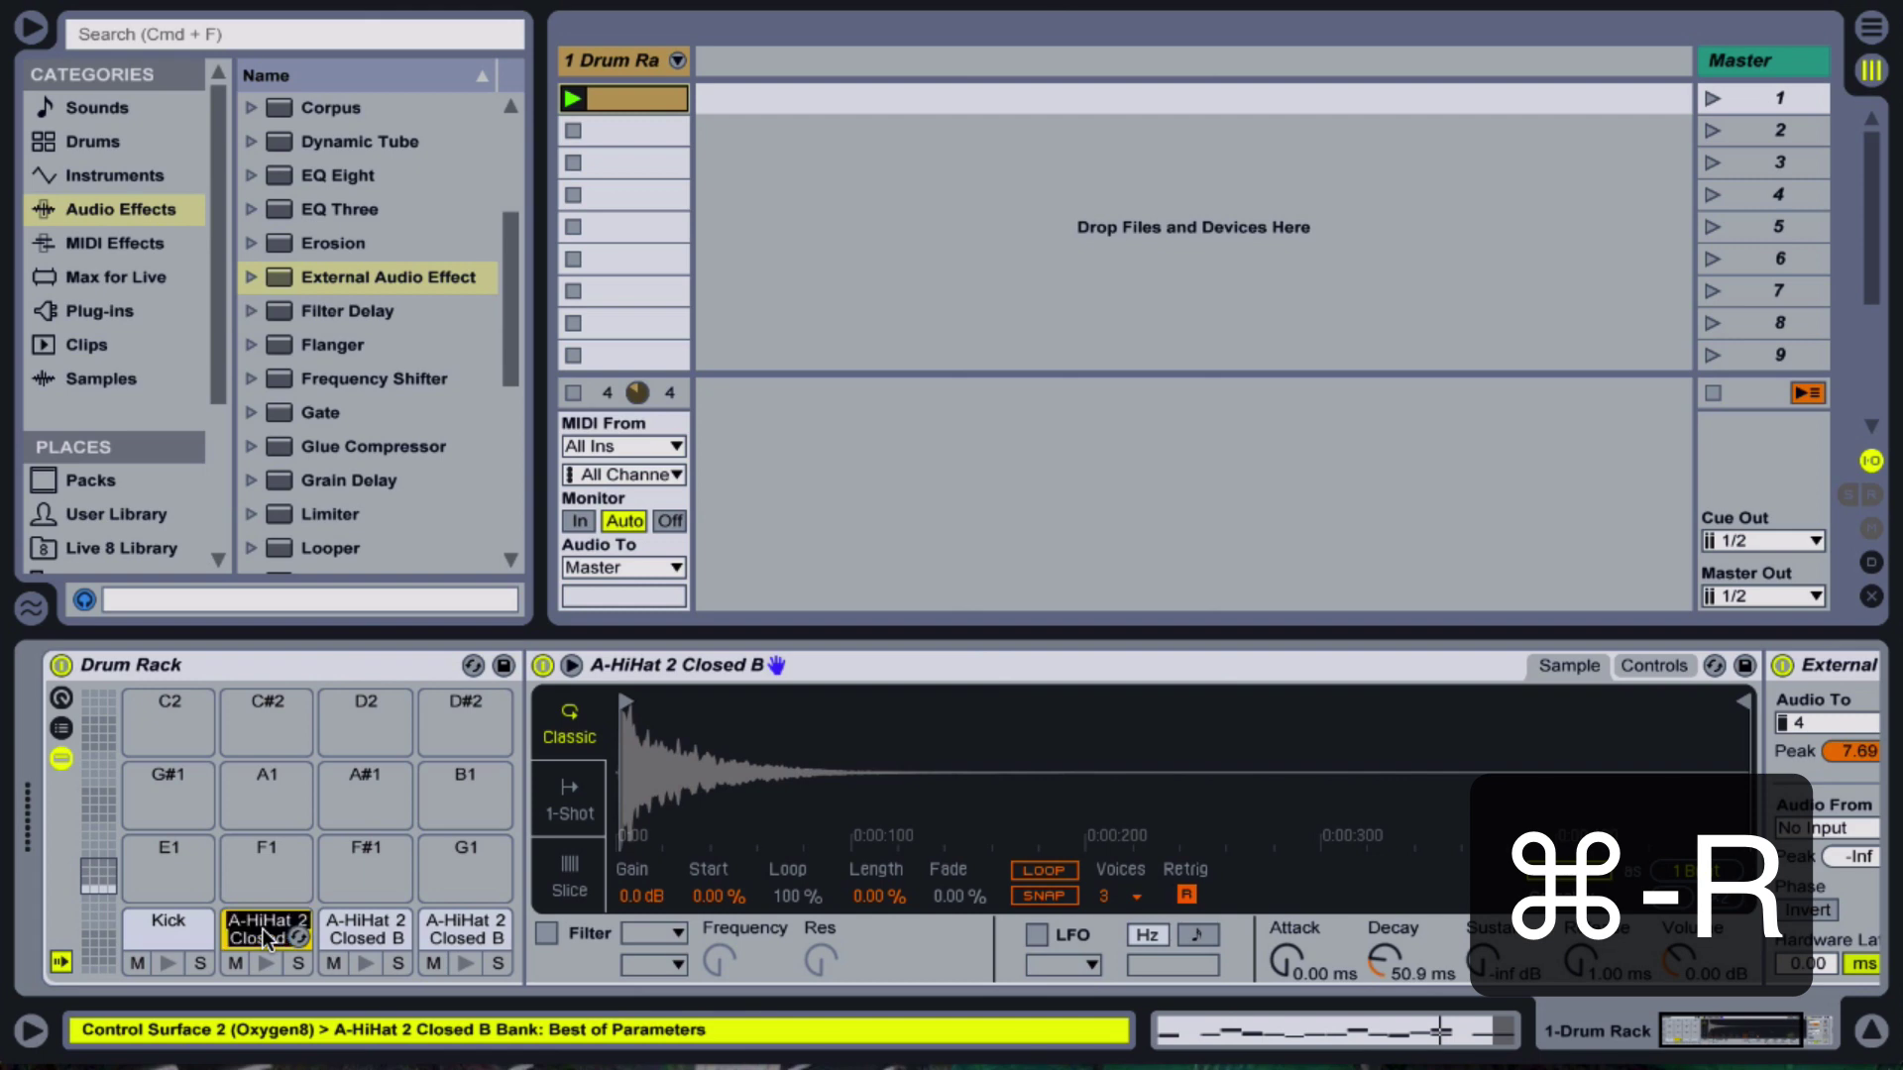
text(Hihat)
key(Return)
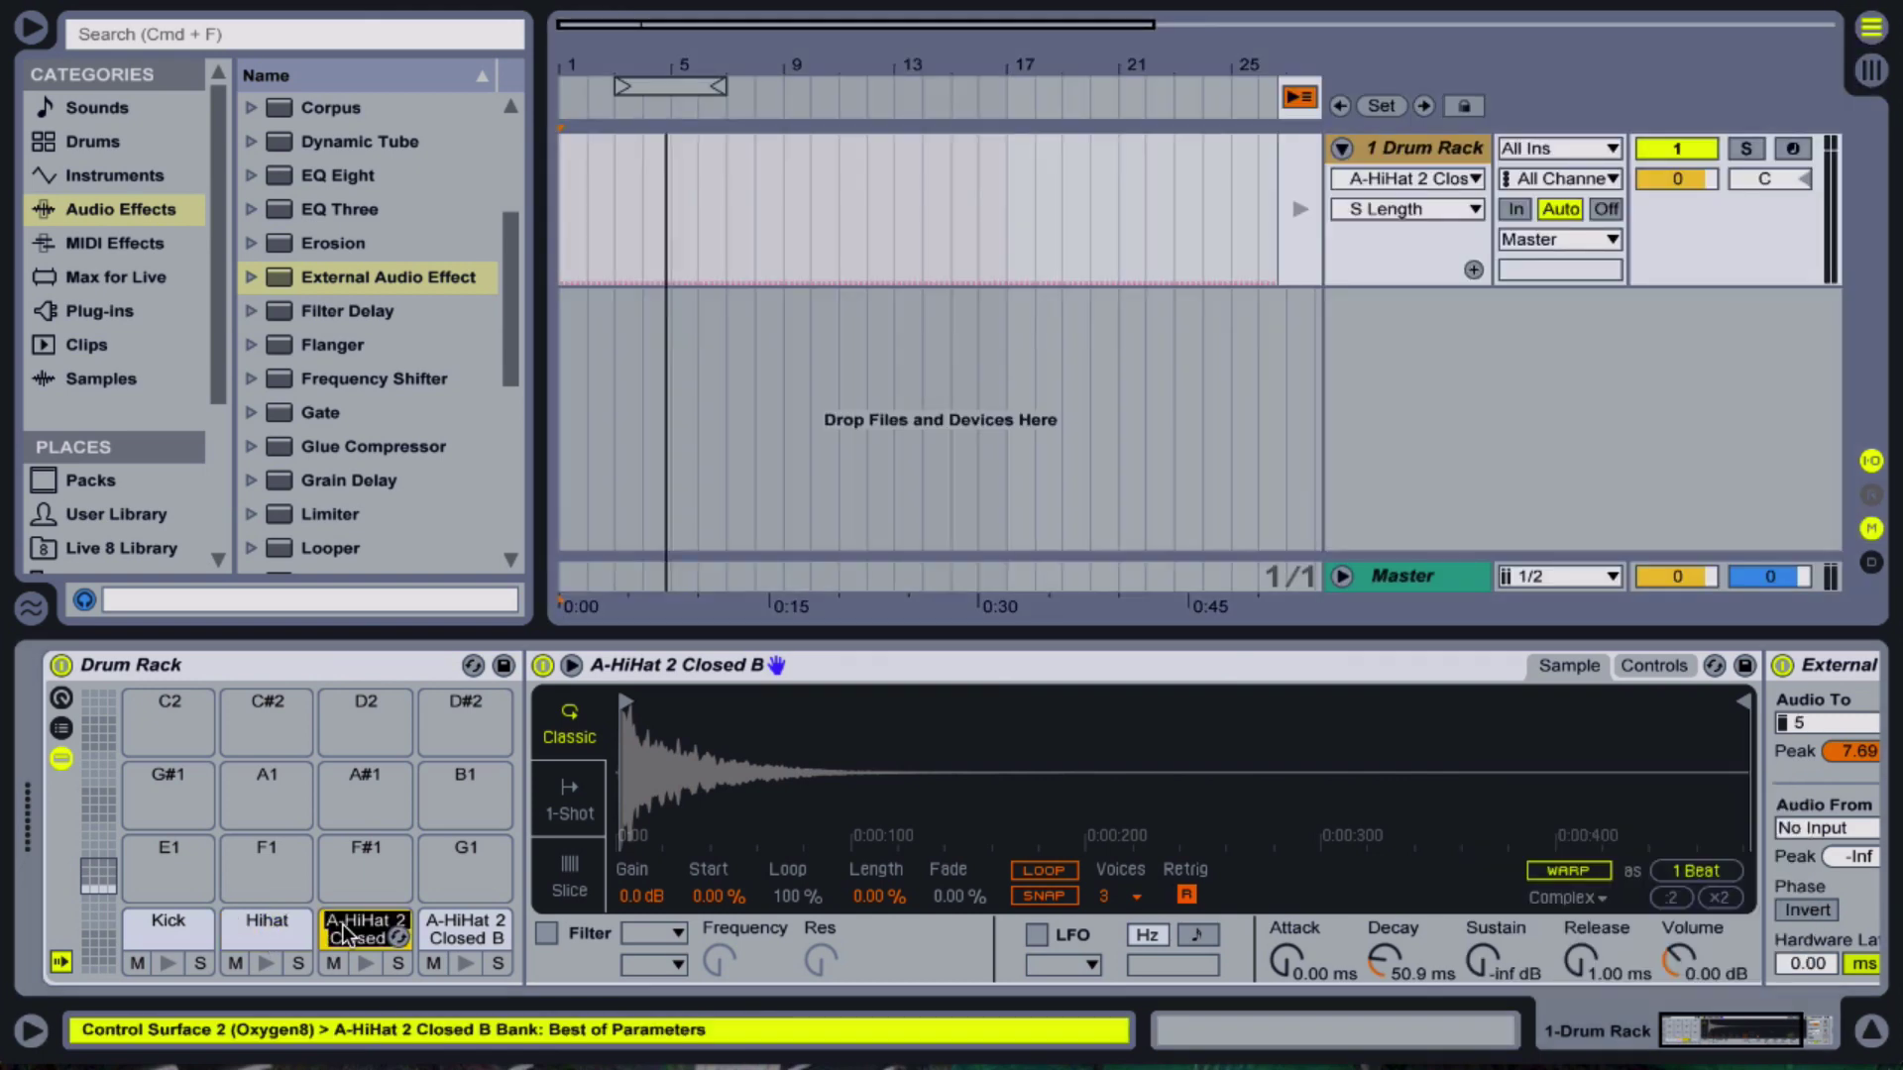
text(Snare)
click(456, 932)
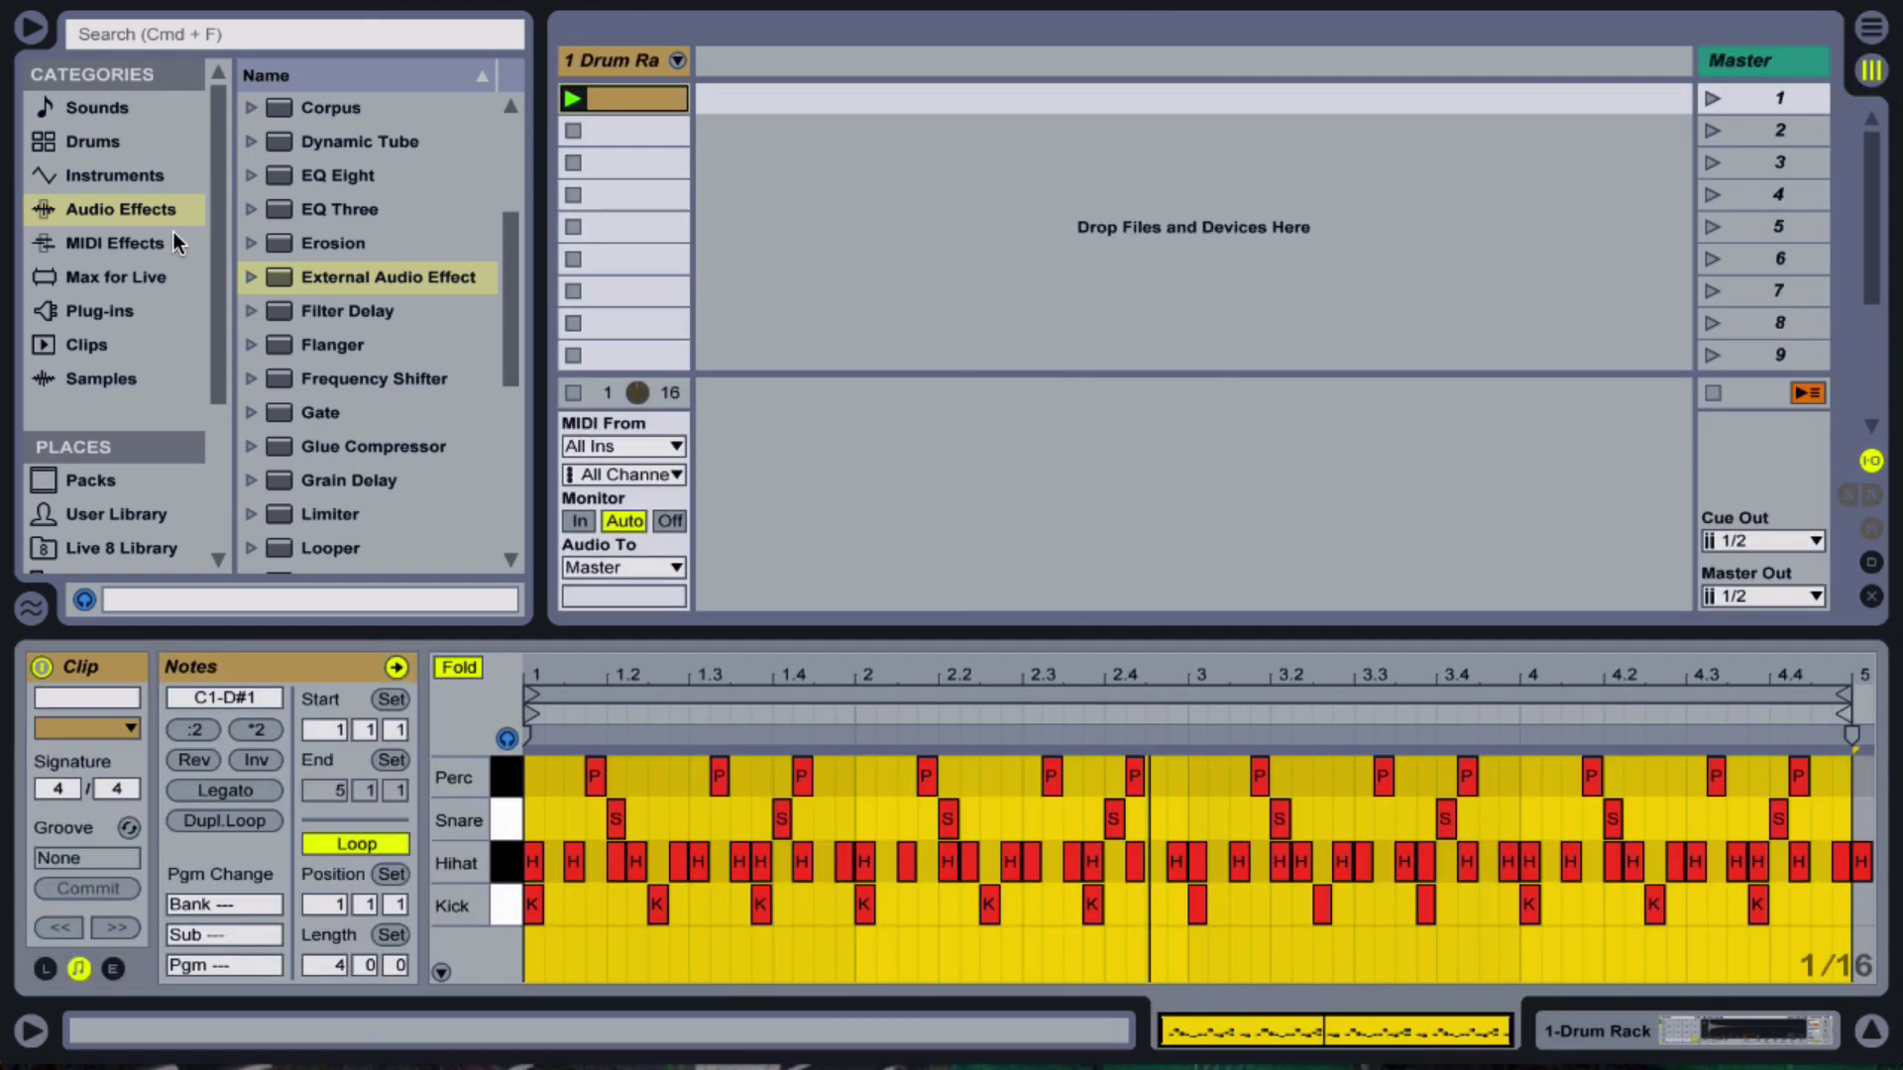
click(153, 244)
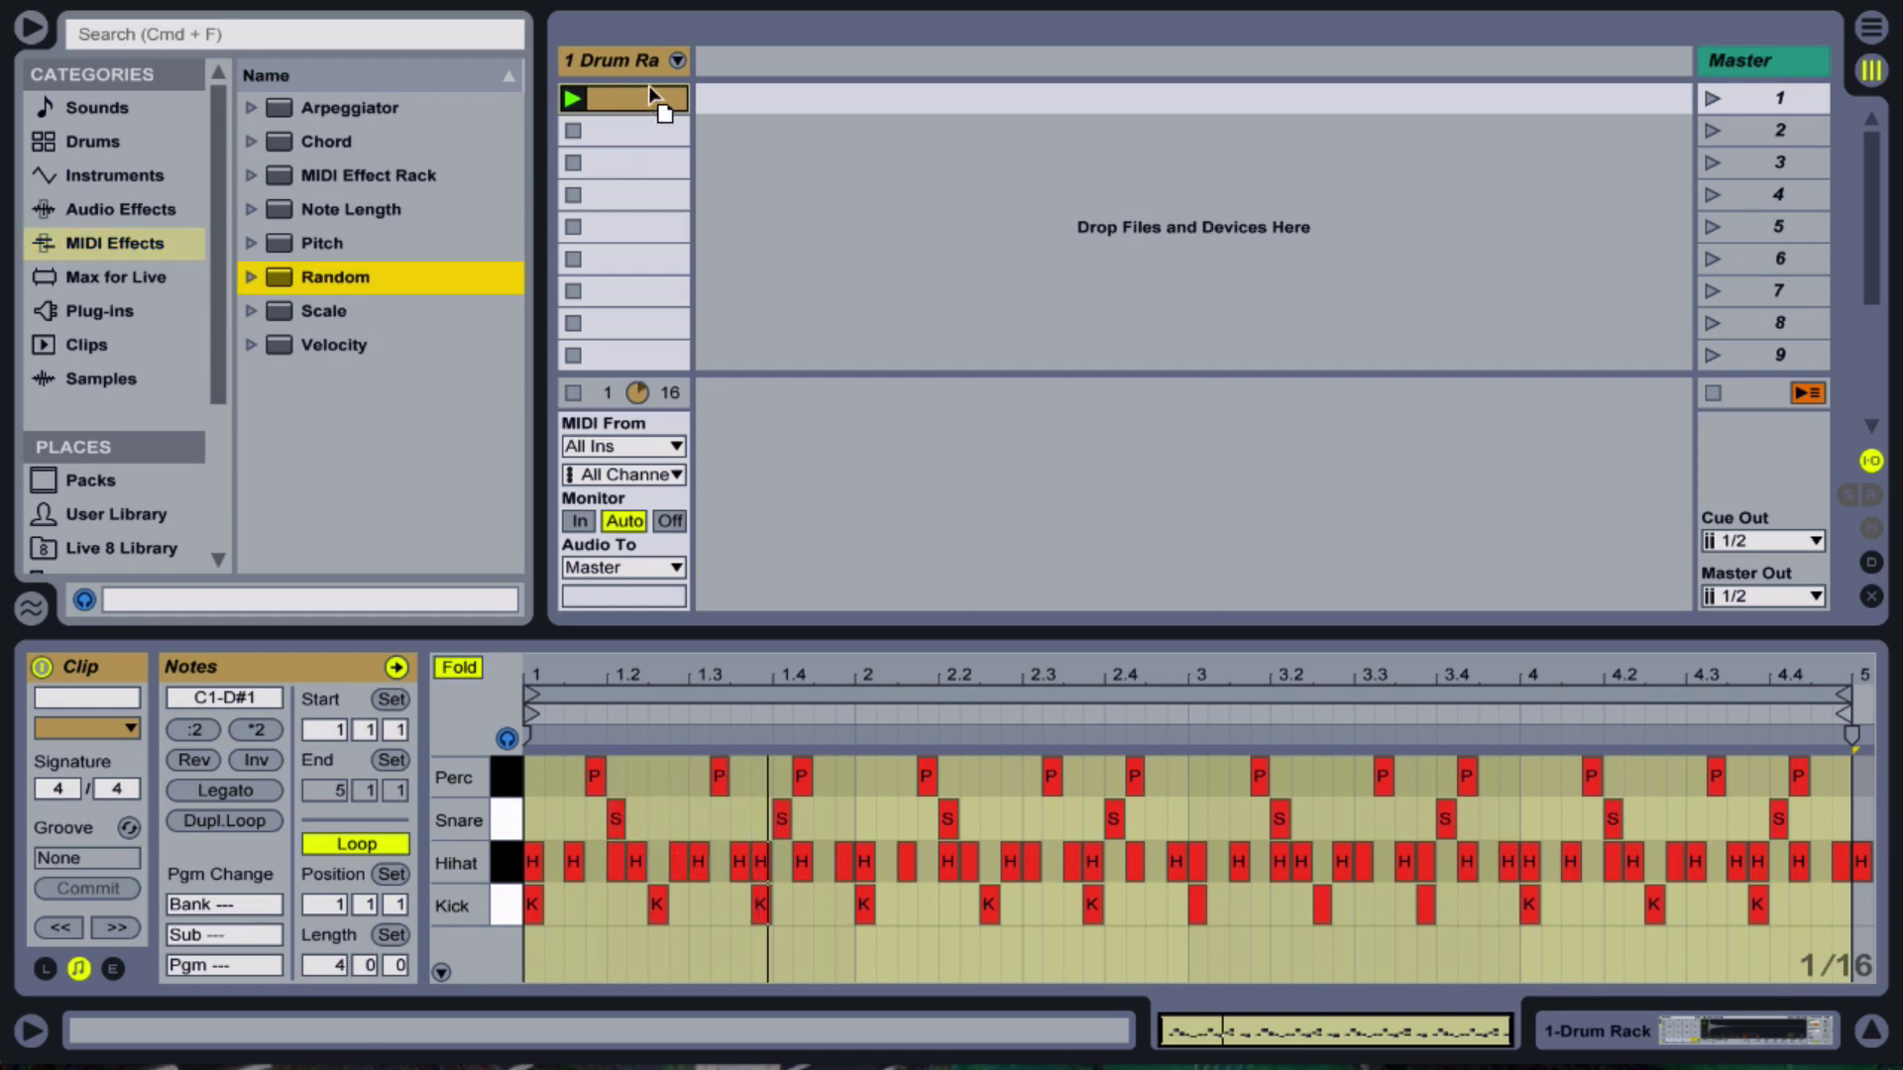
- Configure the drum track's Random effect with 3 choices, Bi sign and 59% chance
click(622, 55)
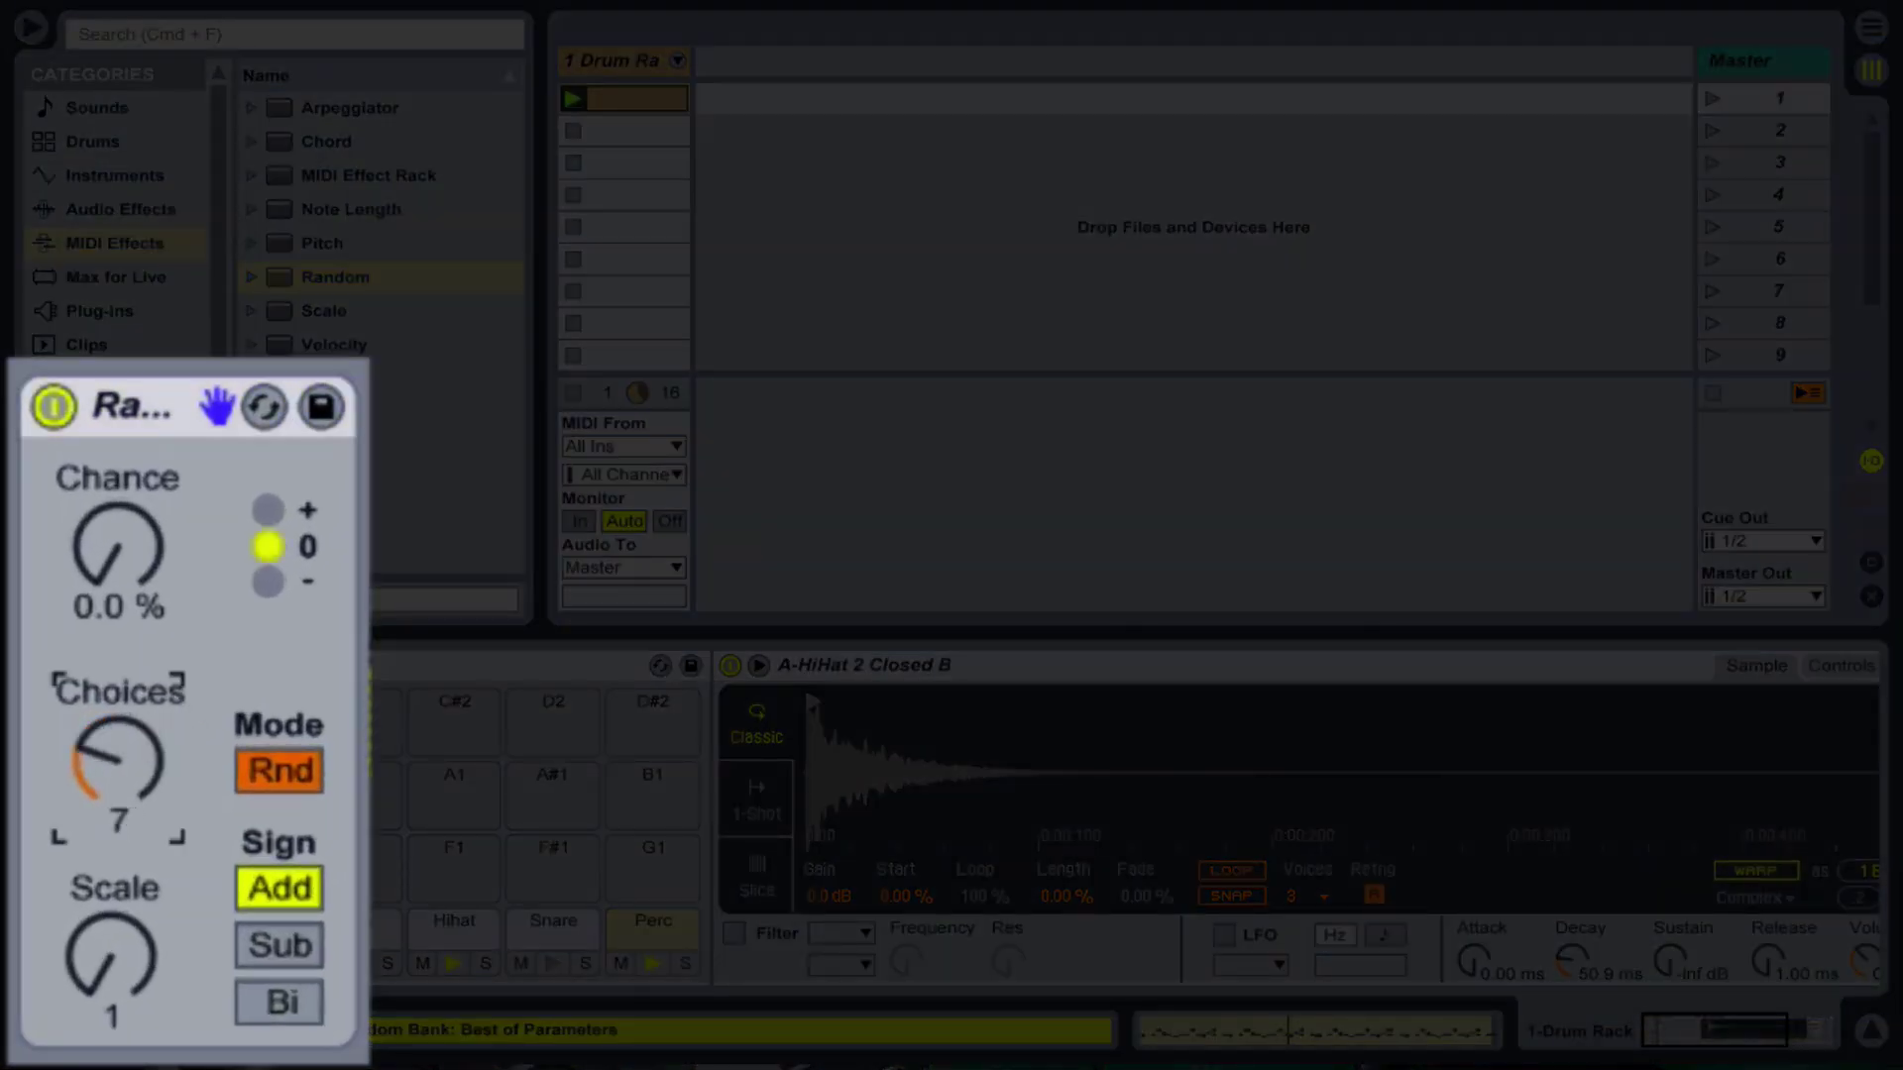
click(276, 946)
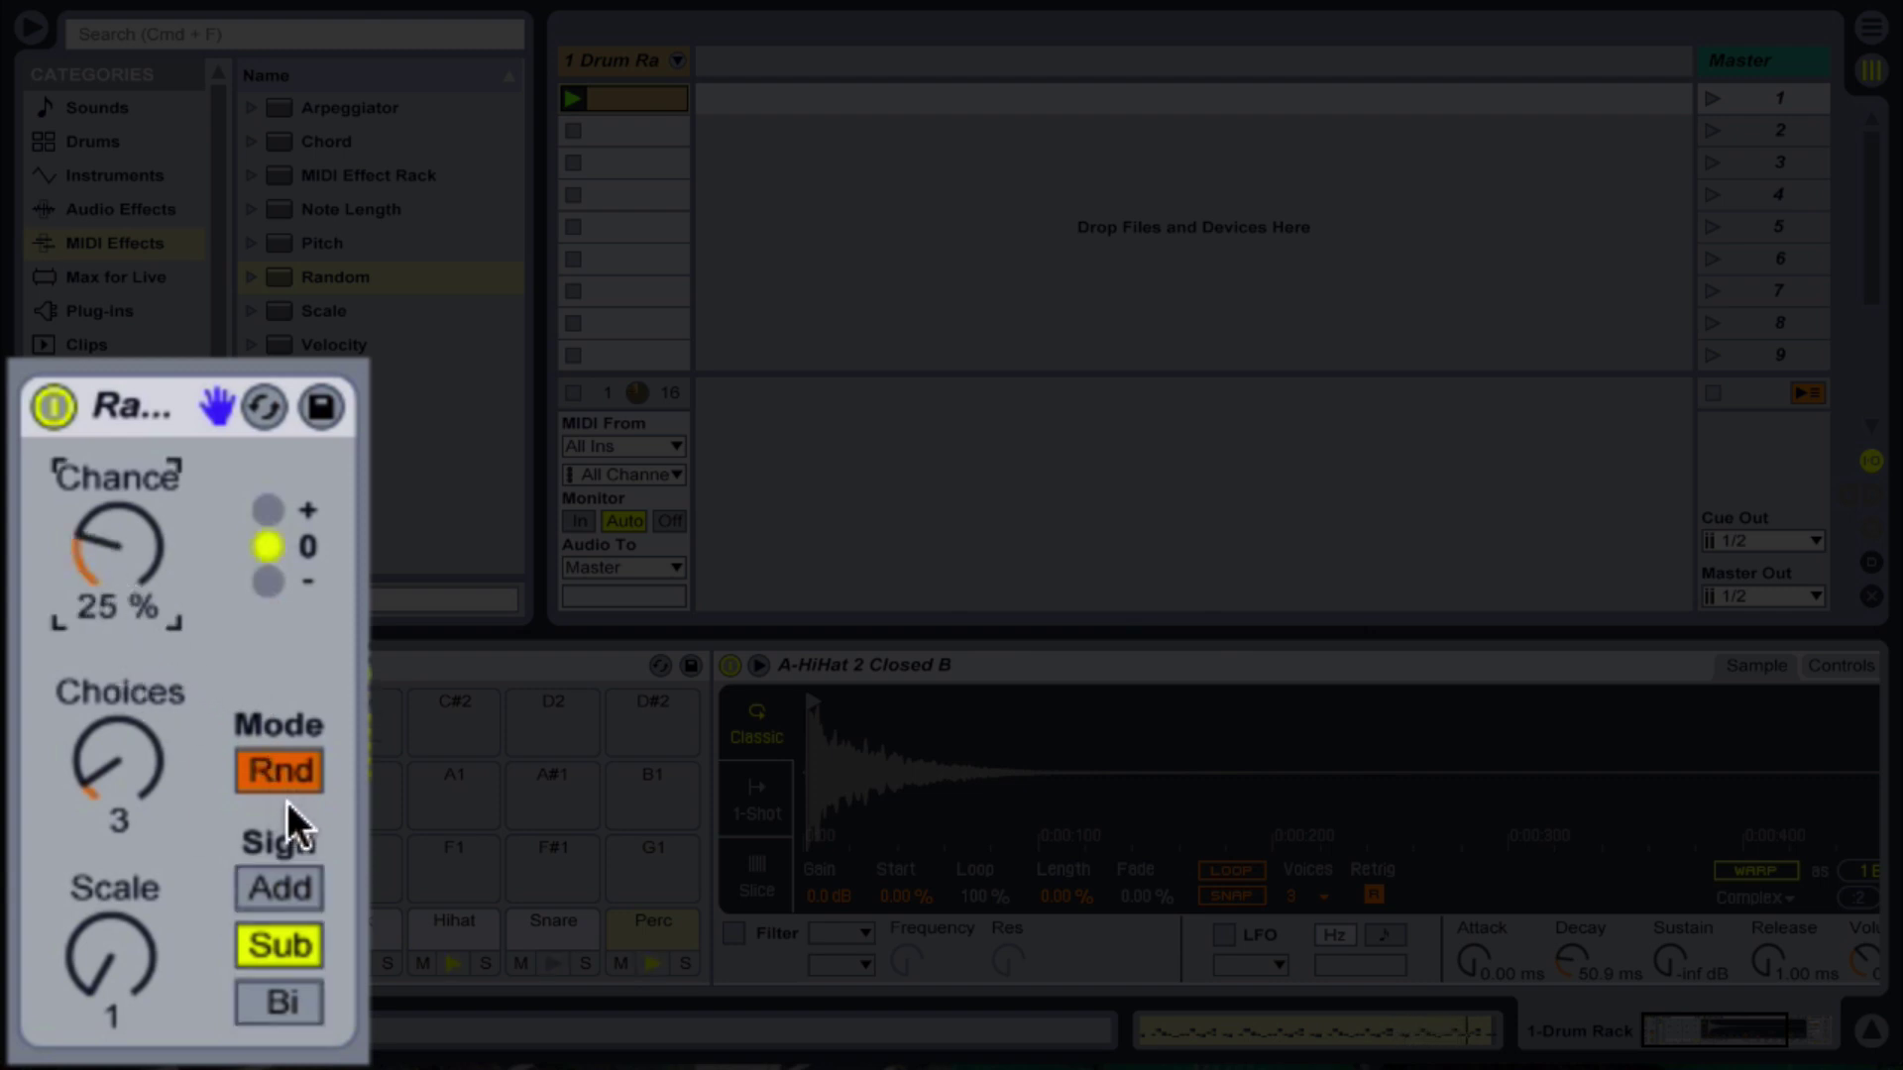
click(295, 987)
click(109, 561)
key(Delete)
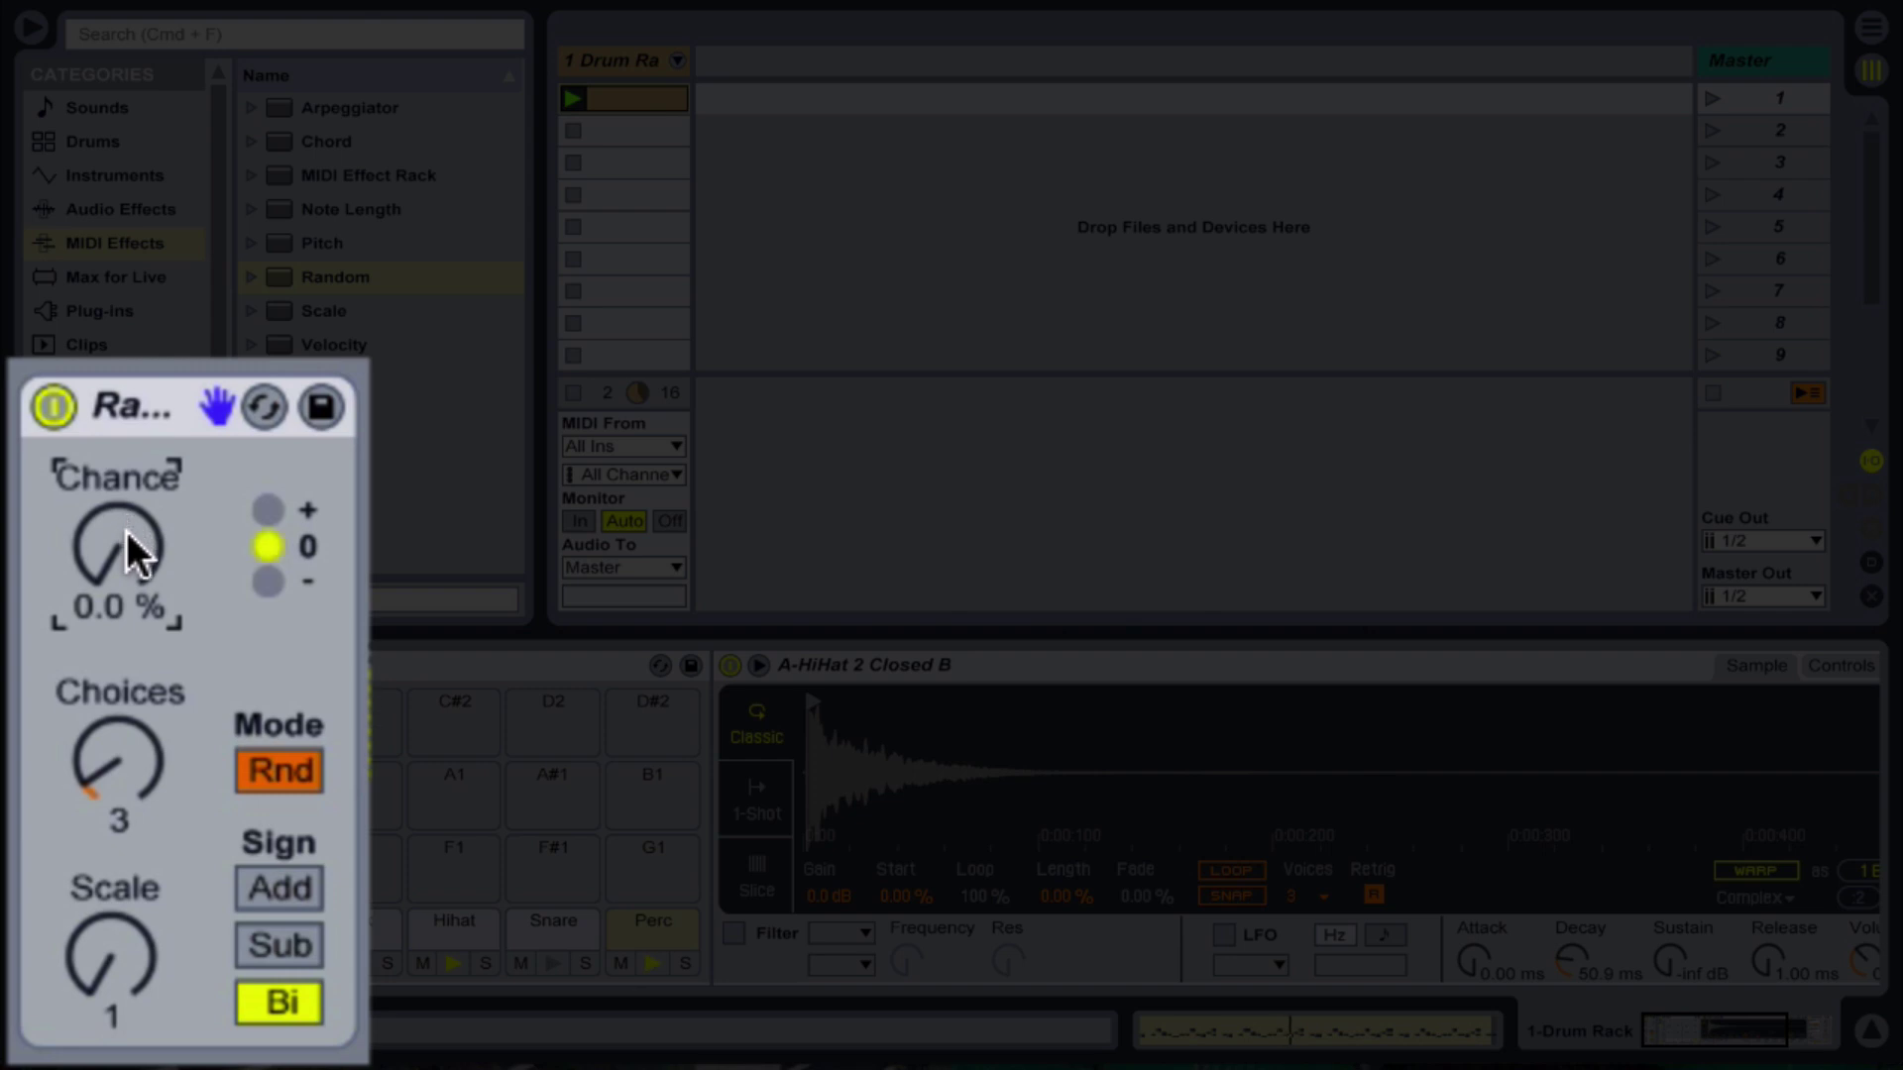
scroll(123, 525, up, 10)
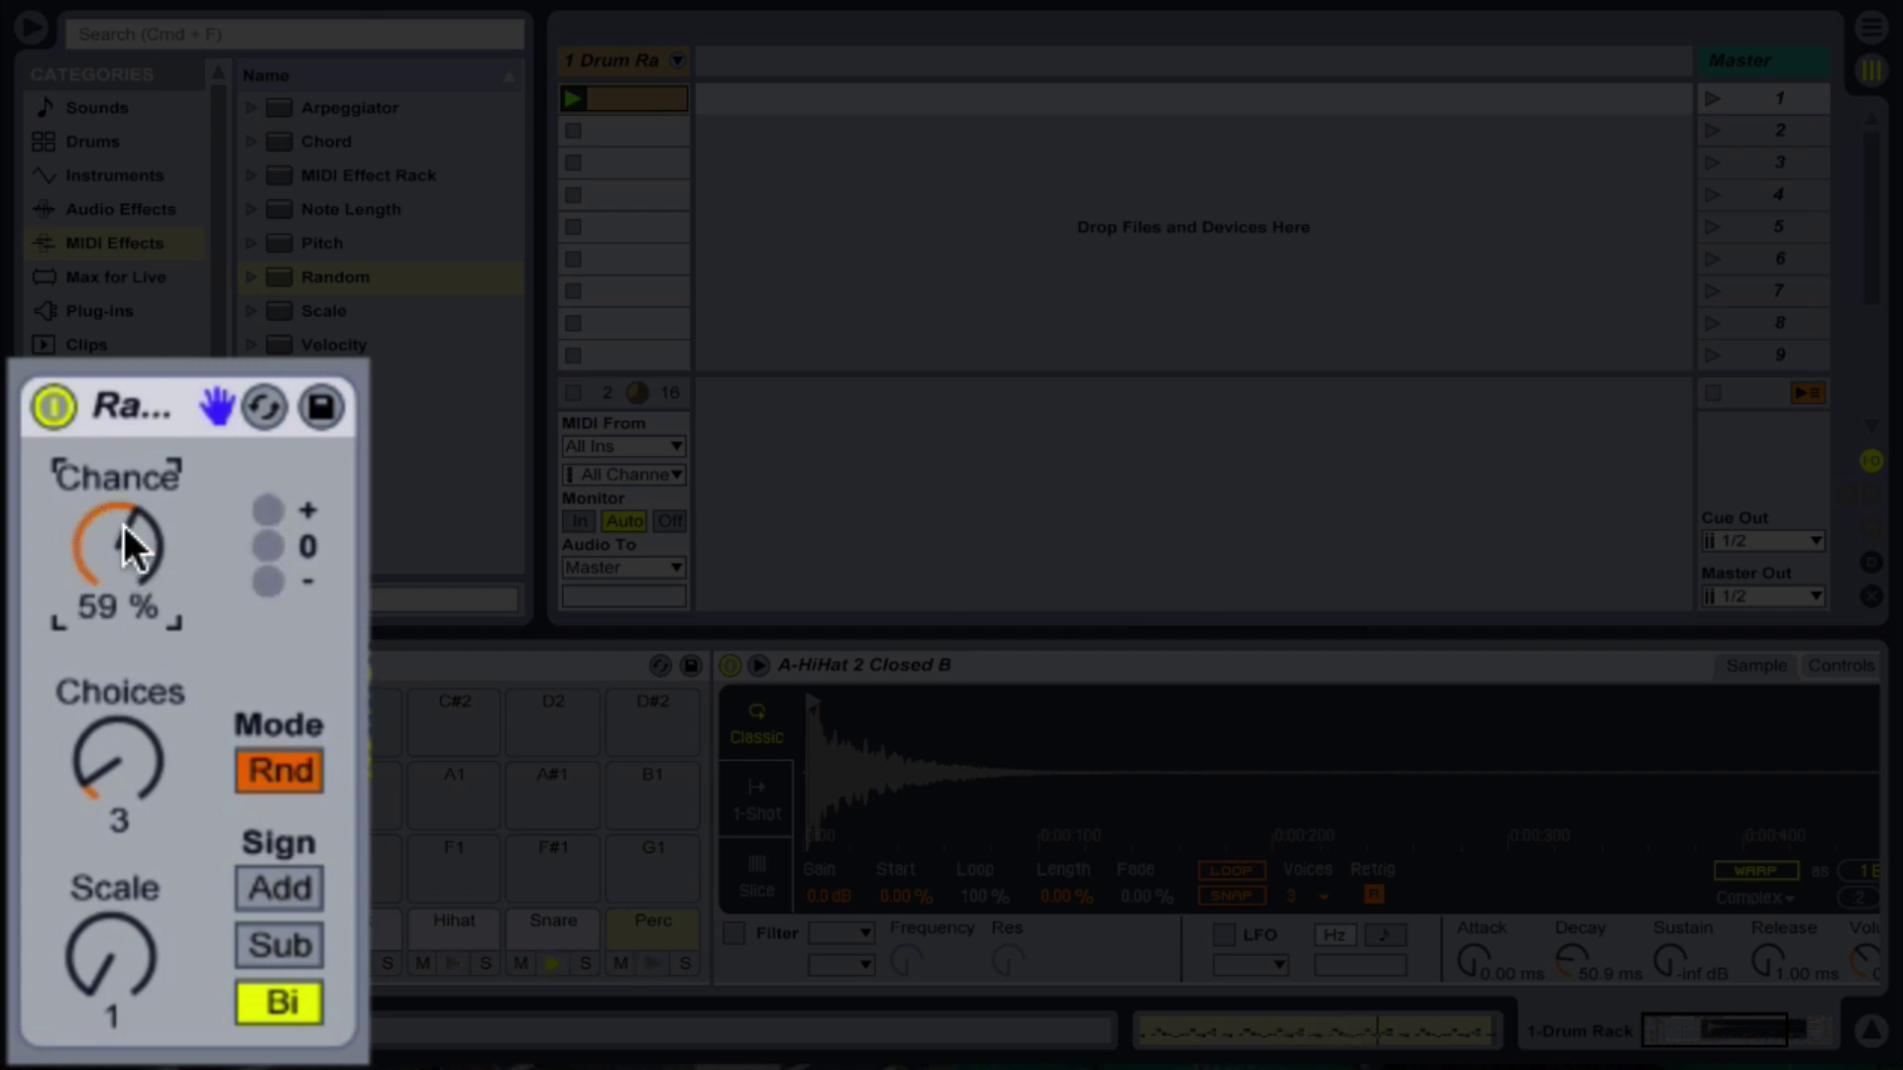